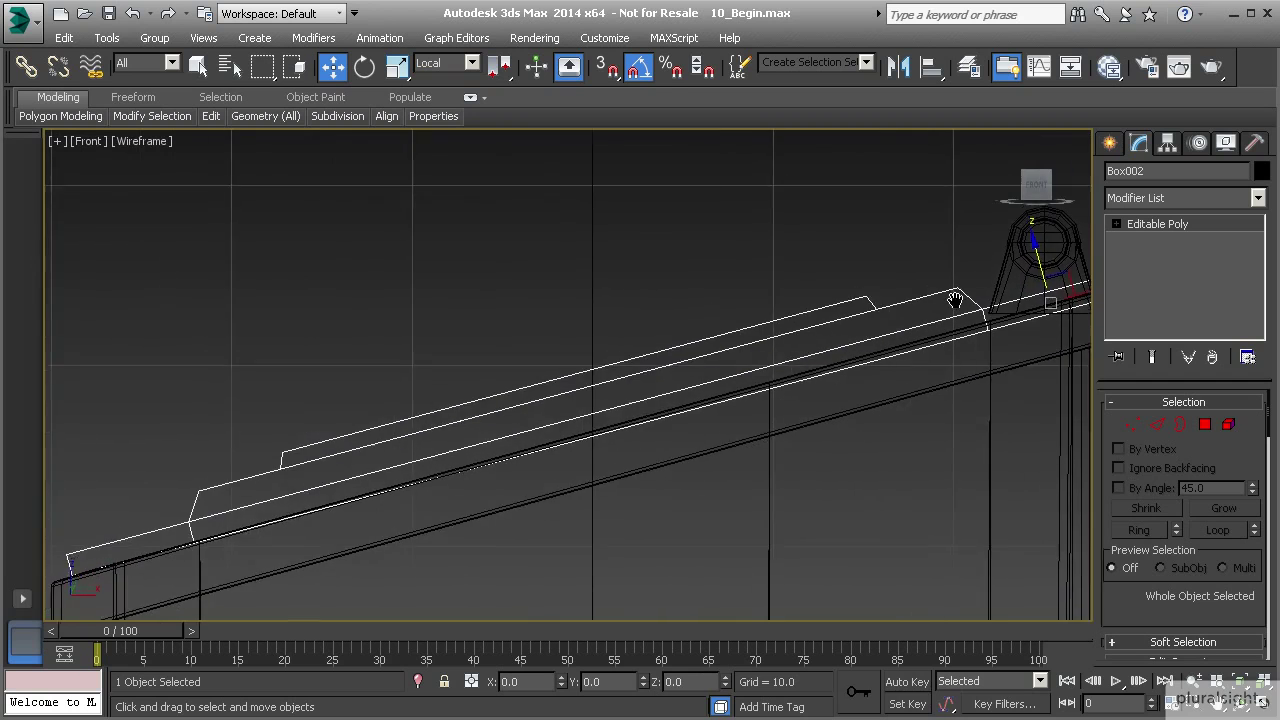
Raise the lid slightly along its local Z axis so it sits on the container's sloped rim.
{"action": "middle_click_drag", "start_coordinate": [907, 347], "coordinate": [812, 395]}
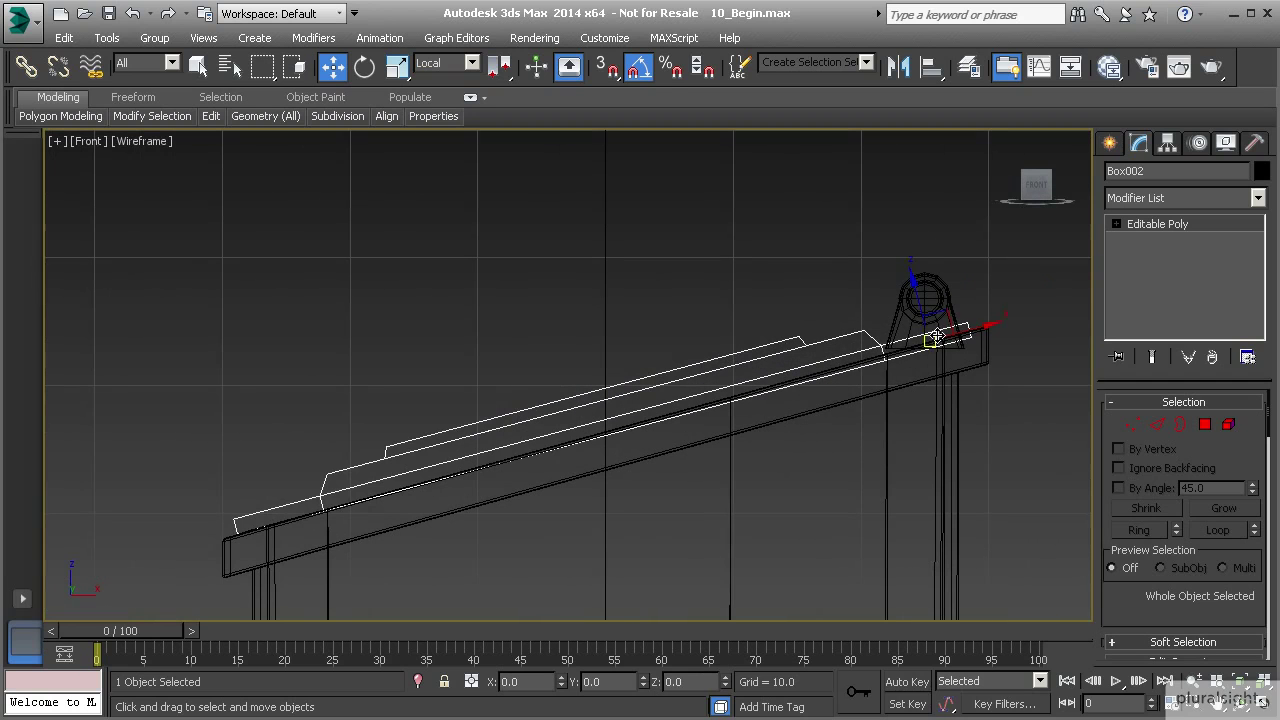
{"action": "left_click_drag", "start_coordinate": [921, 318], "coordinate": [918, 307]}
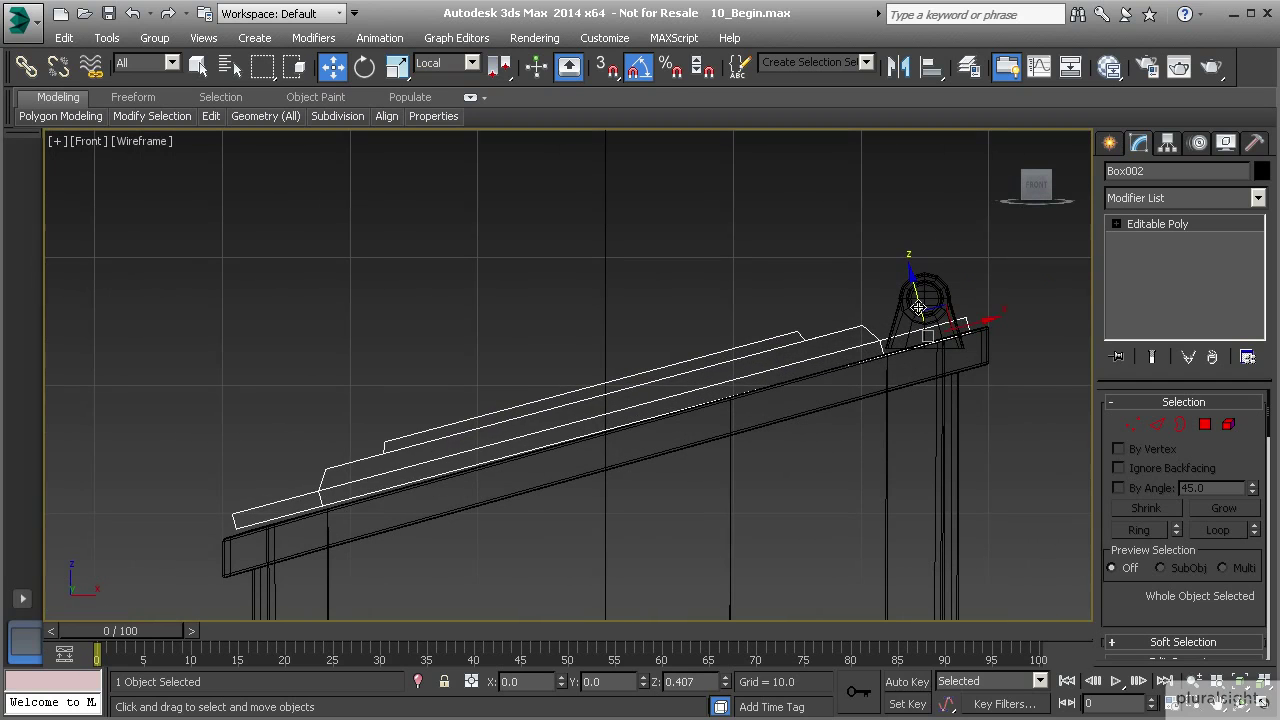
{"action": "key", "text": "ctrl+z"}
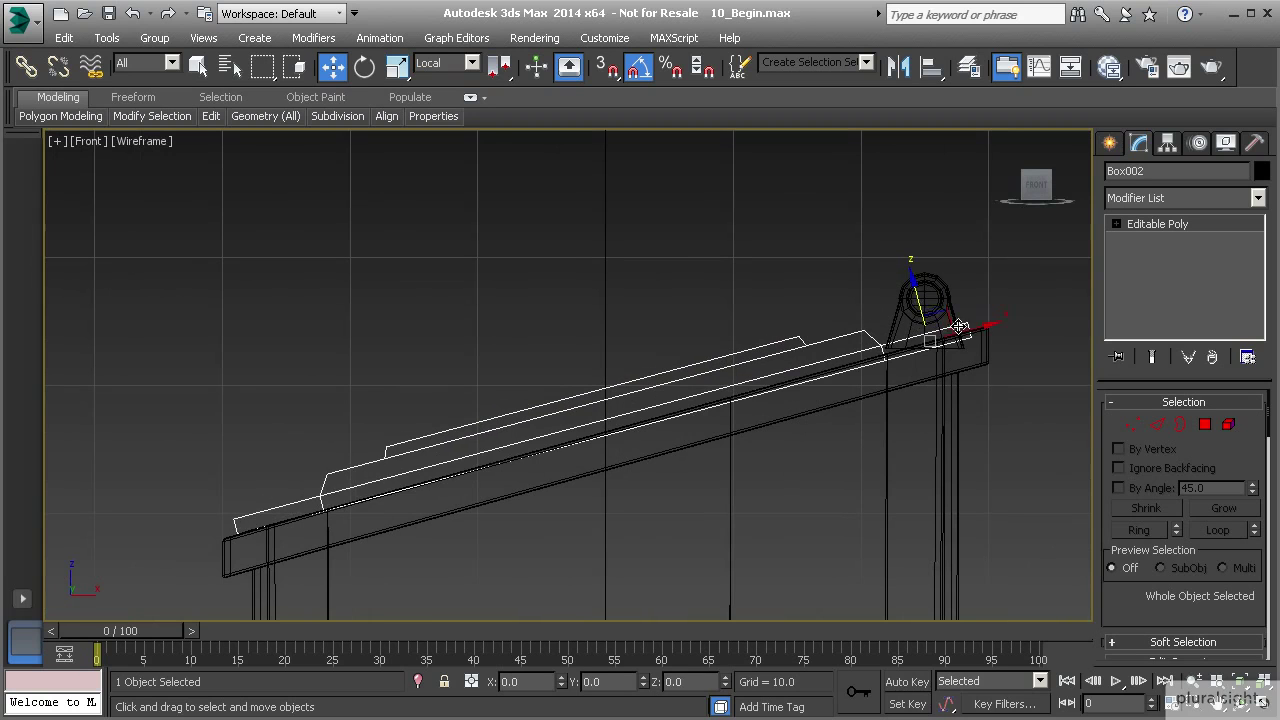
{"action": "left_click_drag", "start_coordinate": [916, 300], "coordinate": [913, 294]}
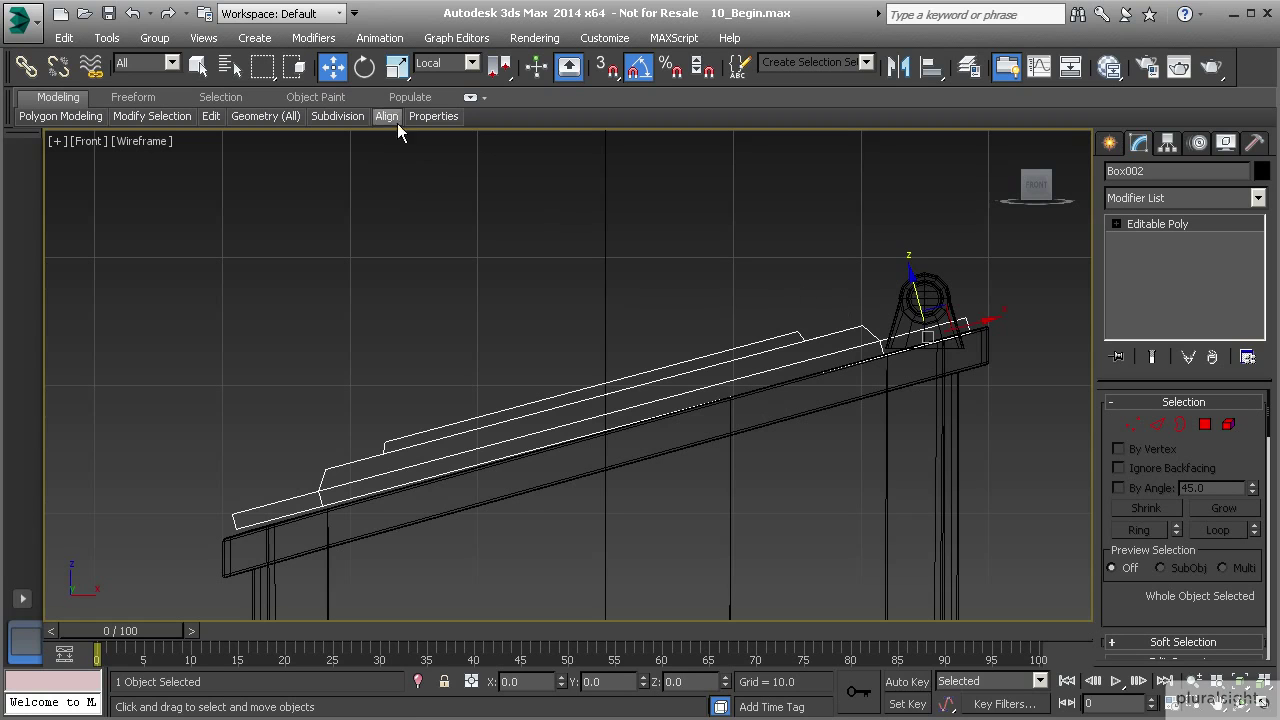
With angle snap off, rotate the lid about 0.63° in the front view and raise it slightly along its local Z axis.
{"action": "left_click", "coordinate": [368, 70]}
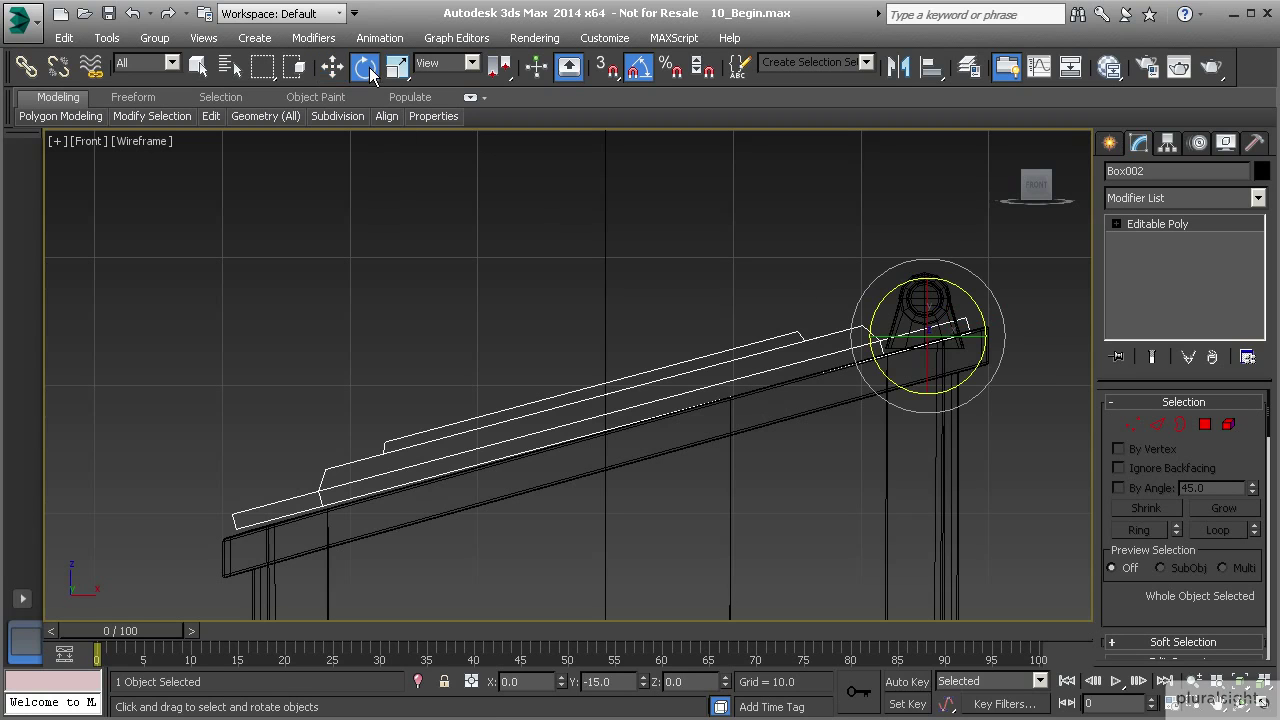
{"action": "left_click", "coordinate": [641, 68]}
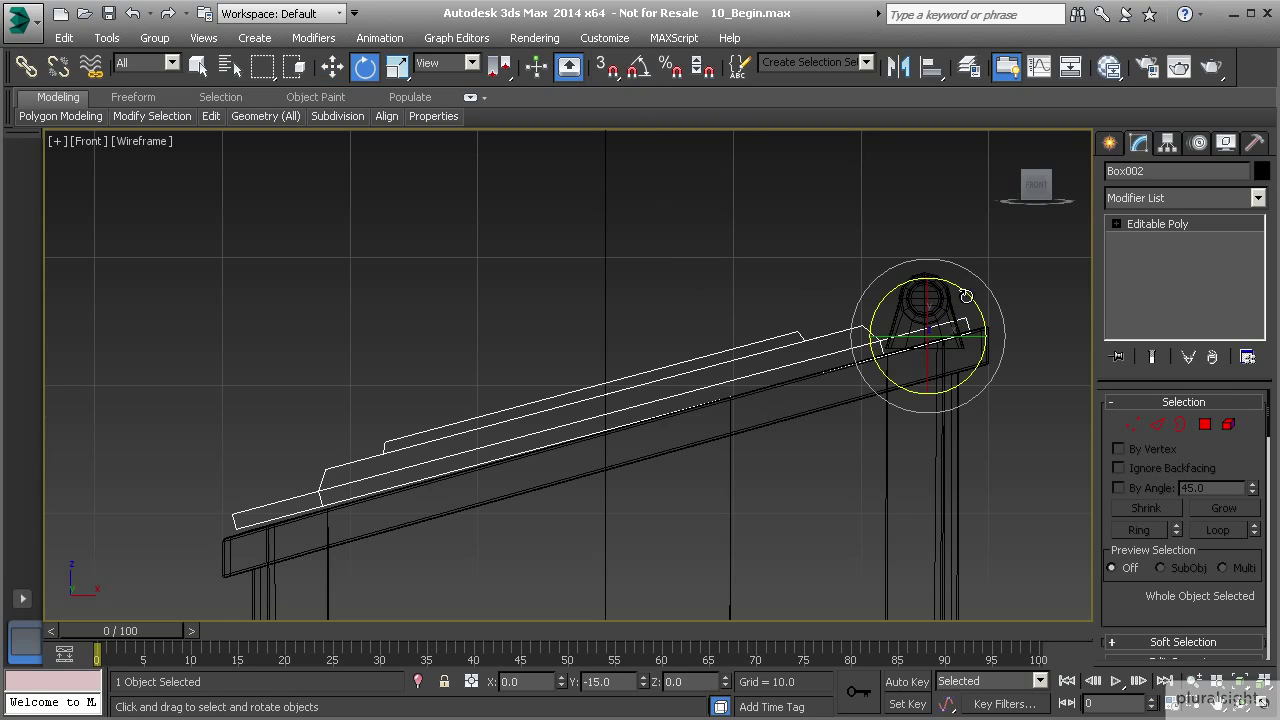
{"action": "left_click_drag", "start_coordinate": [970, 296], "coordinate": [969, 298]}
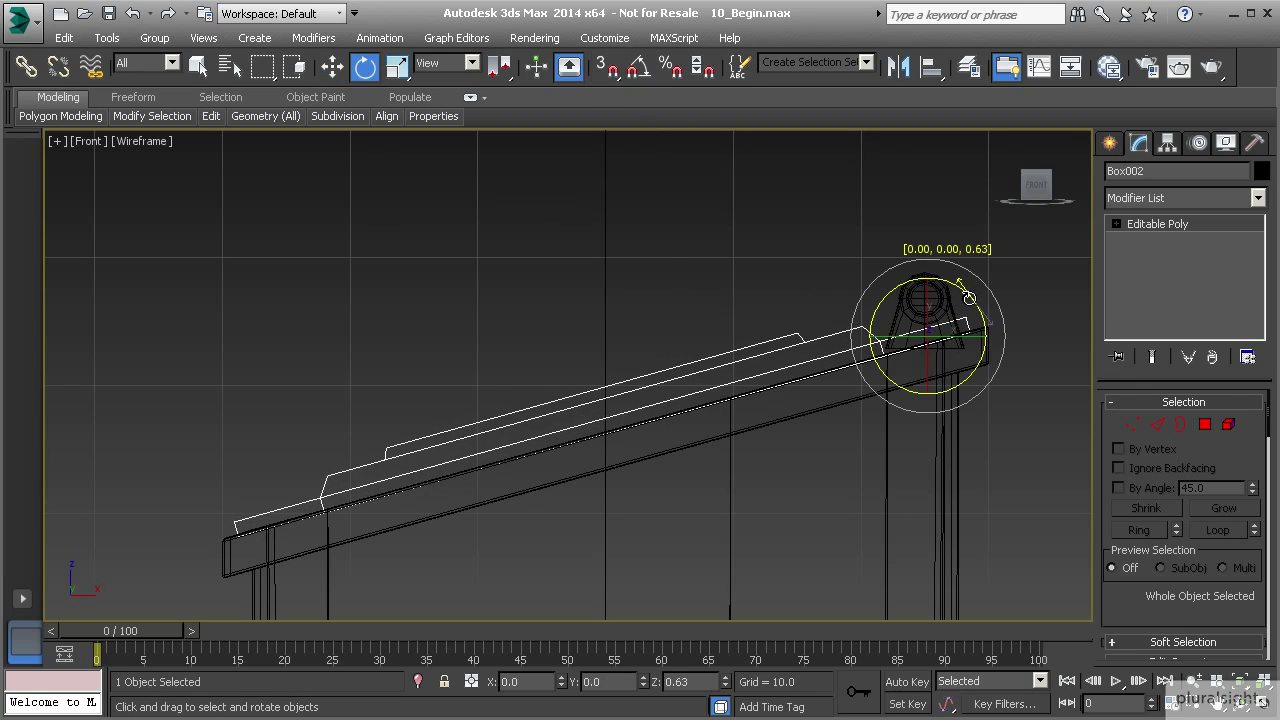
{"action": "left_click", "coordinate": [333, 67]}
{"action": "left_click_drag", "start_coordinate": [916, 300], "coordinate": [909, 298]}
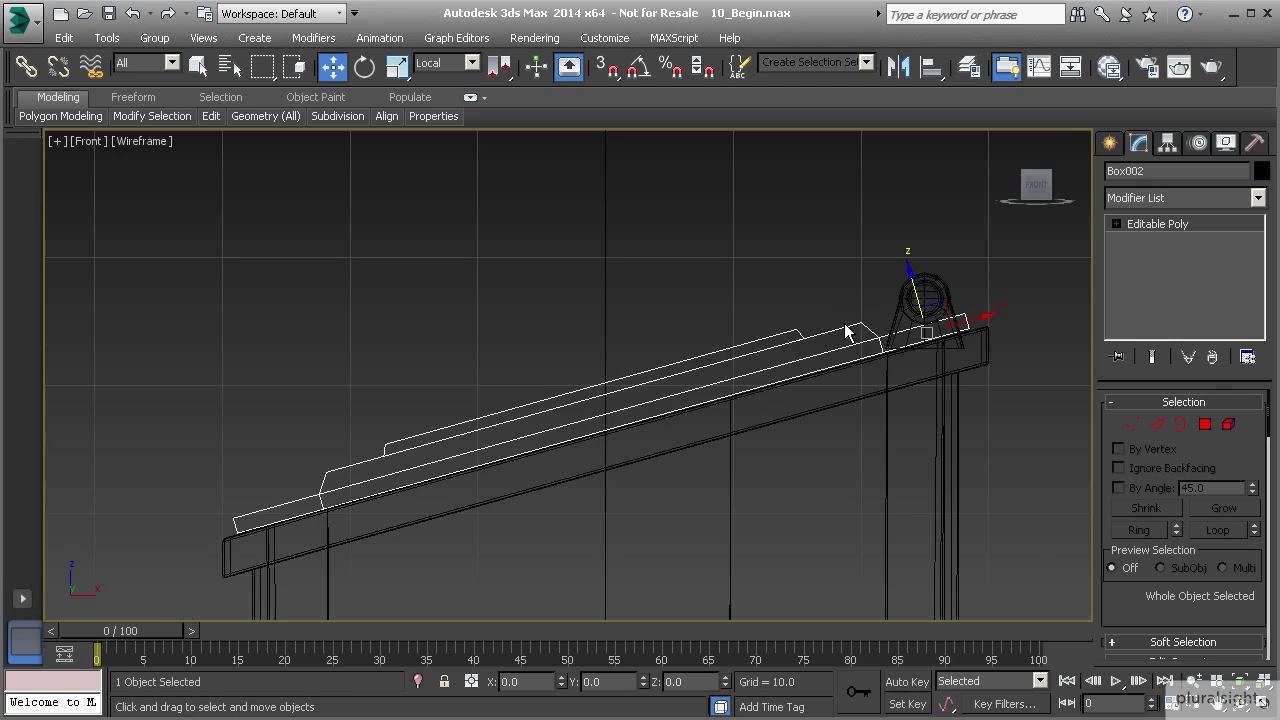
Show the model in a shaded perspective view and examine how the lid fits at the hinge bar.
{"action": "key", "text": "p"}
{"action": "scroll", "coordinate": [848, 332], "scroll_direction": "down", "scroll_amount": 3}
{"action": "key", "text": "F3"}
{"action": "scroll", "coordinate": [848, 332], "scroll_direction": "down", "scroll_amount": 2}
{"action": "mouse_move", "coordinate": [848, 332]}
{"action": "middle_mouse_down"}
{"action": "mouse_move", "coordinate": [726, 348]}
{"action": "mouse_move", "coordinate": [672, 392]}
{"action": "mouse_move", "coordinate": [706, 406]}
{"action": "mouse_move", "coordinate": [787, 378]}
{"action": "mouse_move", "coordinate": [770, 365]}
{"action": "middle_mouse_up"}
{"action": "scroll", "coordinate": [726, 348], "scroll_direction": "up", "scroll_amount": 3}
{"action": "scroll", "coordinate": [787, 378], "scroll_direction": "down", "scroll_amount": 3}
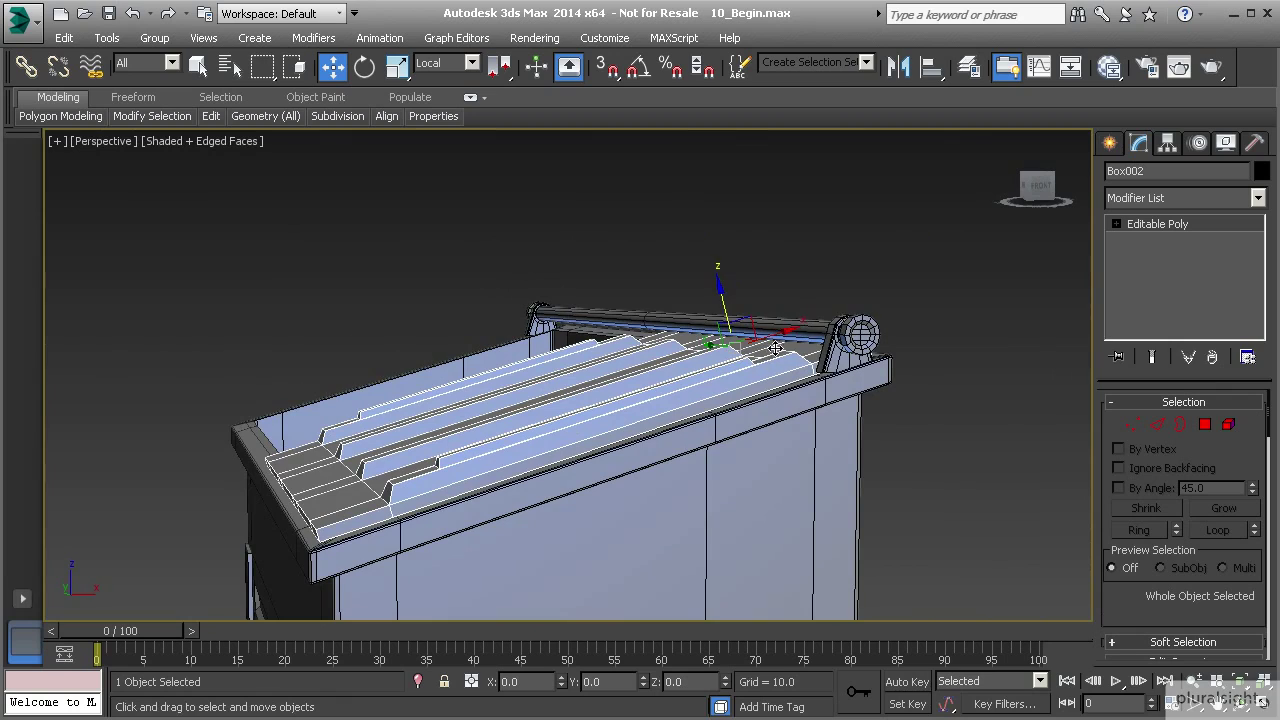
{"action": "scroll", "coordinate": [820, 338], "scroll_direction": "up", "scroll_amount": 3}
{"action": "middle_click_drag", "start_coordinate": [820, 338], "coordinate": [677, 413]}
{"action": "middle_click_drag", "start_coordinate": [664, 456], "coordinate": [691, 489], "text": "alt"}
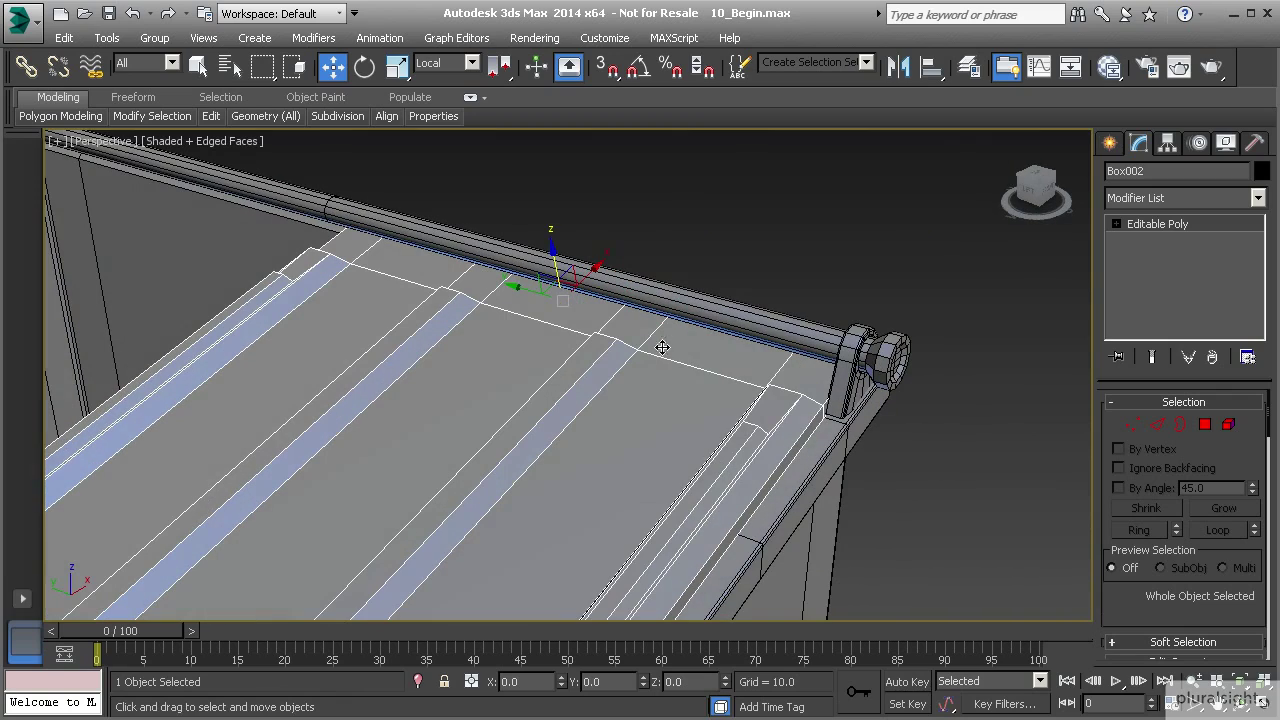
Select the three wide lid polygons that run beneath the hinge bar, in line with the gaps between ribs.
{"action": "left_click", "coordinate": [1205, 424]}
{"action": "left_click", "coordinate": [688, 349]}
{"action": "middle_click_drag", "start_coordinate": [688, 349], "coordinate": [720, 362], "text": "alt"}
{"action": "left_click", "coordinate": [516, 328], "text": "ctrl"}
{"action": "left_click", "coordinate": [347, 248], "text": "ctrl"}
{"action": "middle_click_drag", "start_coordinate": [680, 440], "coordinate": [508, 363], "text": "alt"}
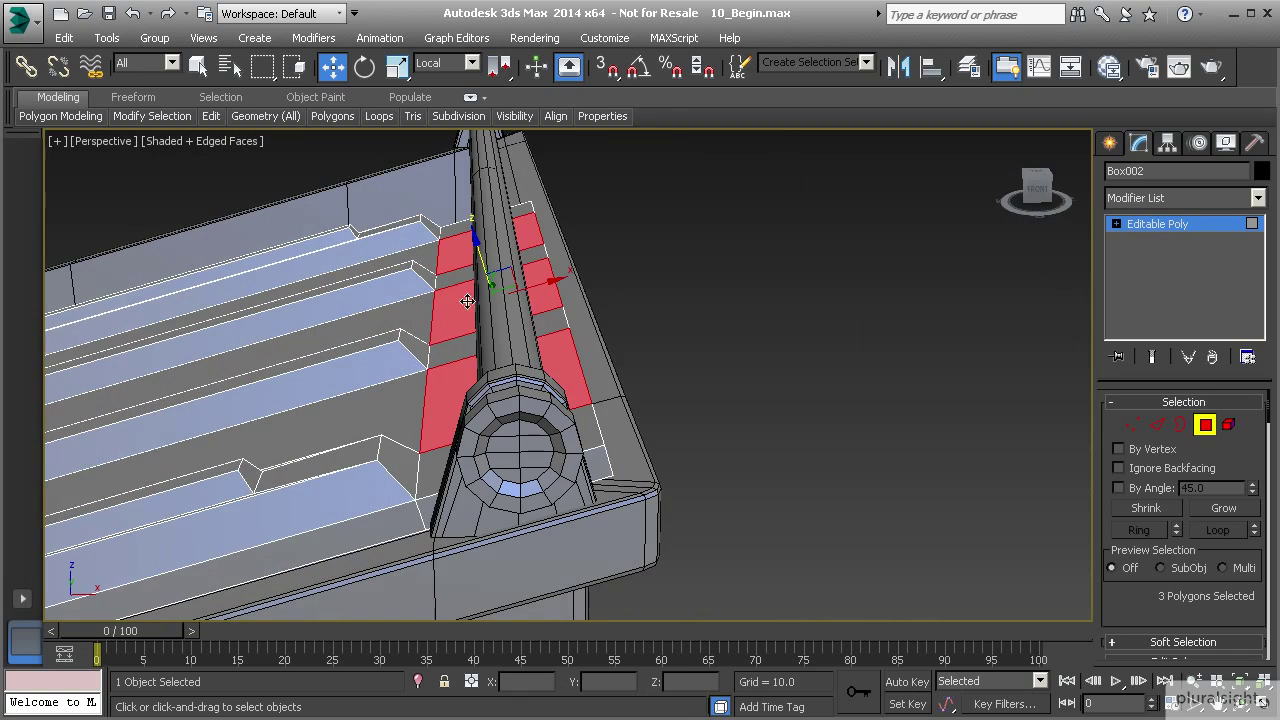
Select the ring of edges running front to back across the flat lid strip beneath the hinge bar.
{"action": "left_click", "coordinate": [1157, 425]}
{"action": "left_click", "coordinate": [452, 224]}
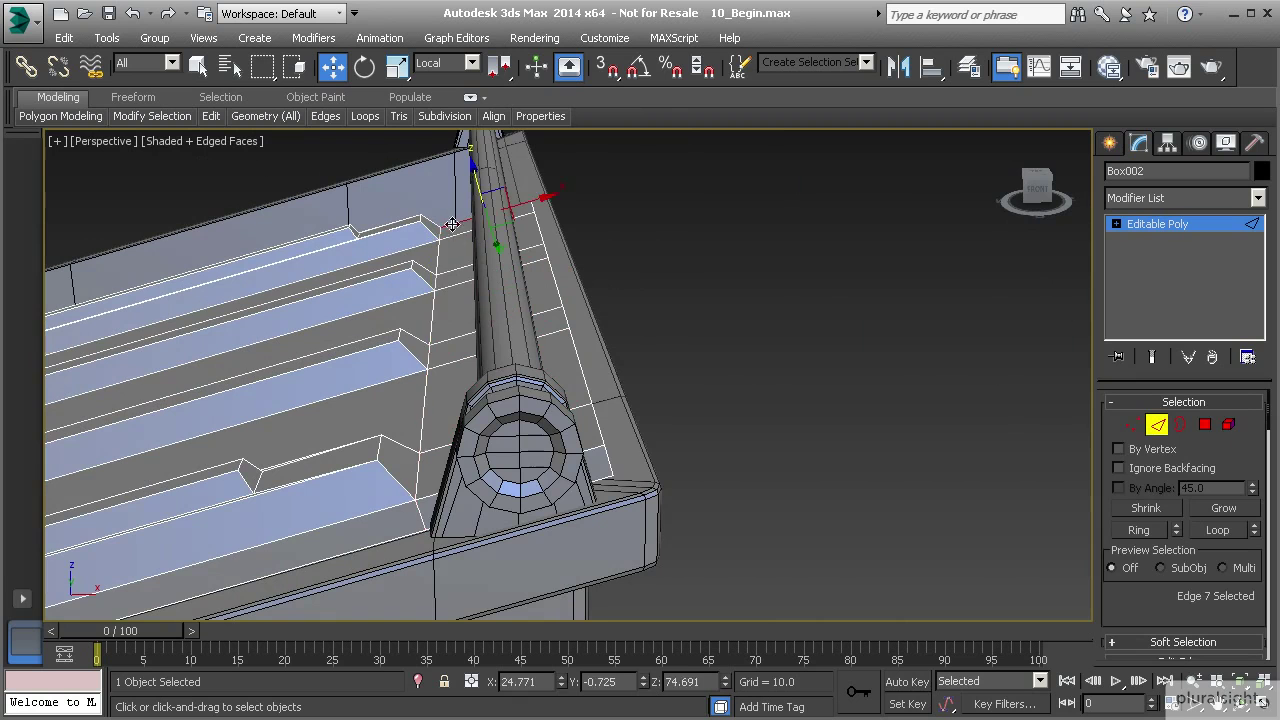
{"action": "left_click", "coordinate": [461, 236], "text": "shift"}
{"action": "middle_click_drag", "start_coordinate": [441, 327], "coordinate": [438, 293], "text": "alt"}
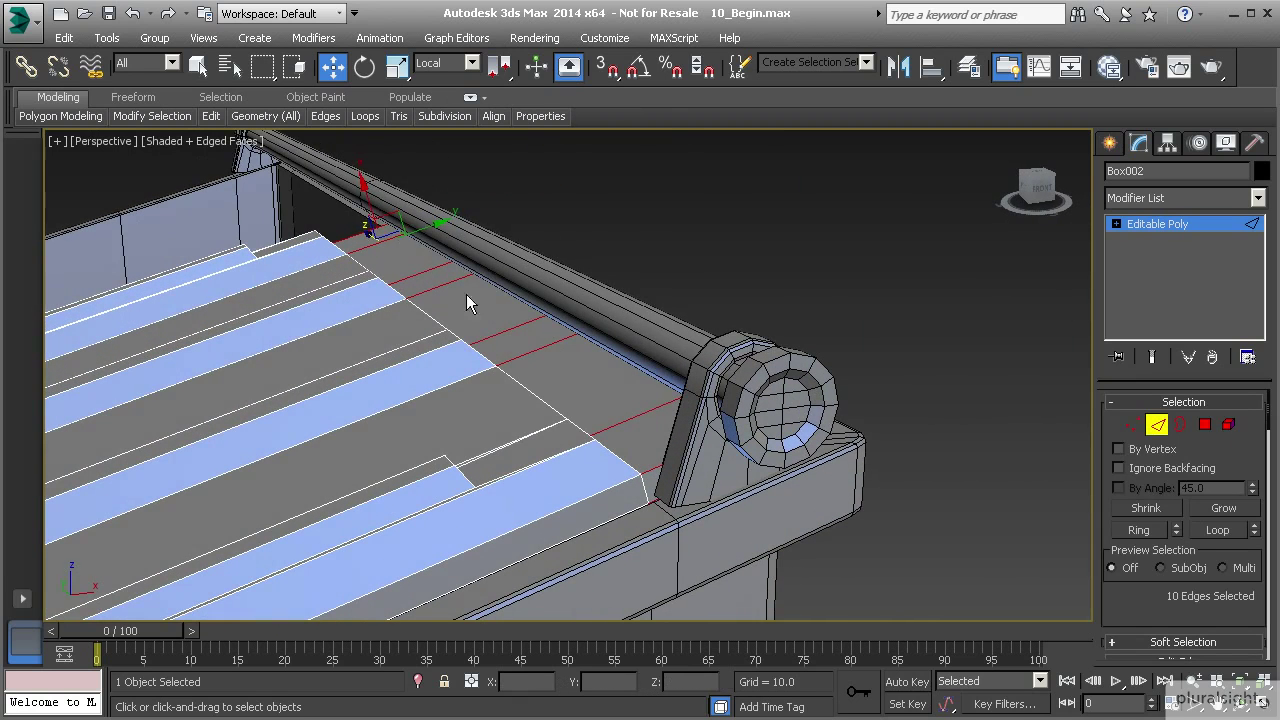
Connect the selected edges with 2 segments and a pinch of 60, placing a new edge loop on each side of the bar.
{"action": "scroll", "coordinate": [1172, 550], "scroll_direction": "down", "scroll_amount": 5}
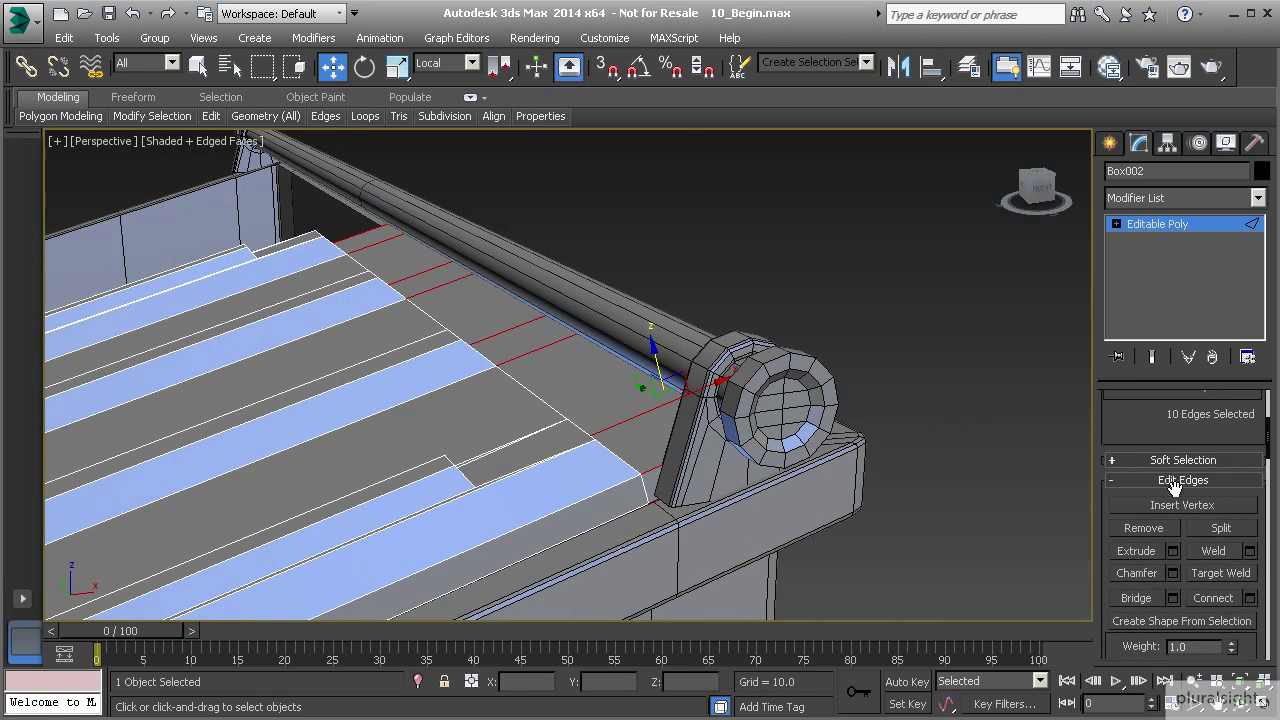
{"action": "left_click", "coordinate": [1250, 598]}
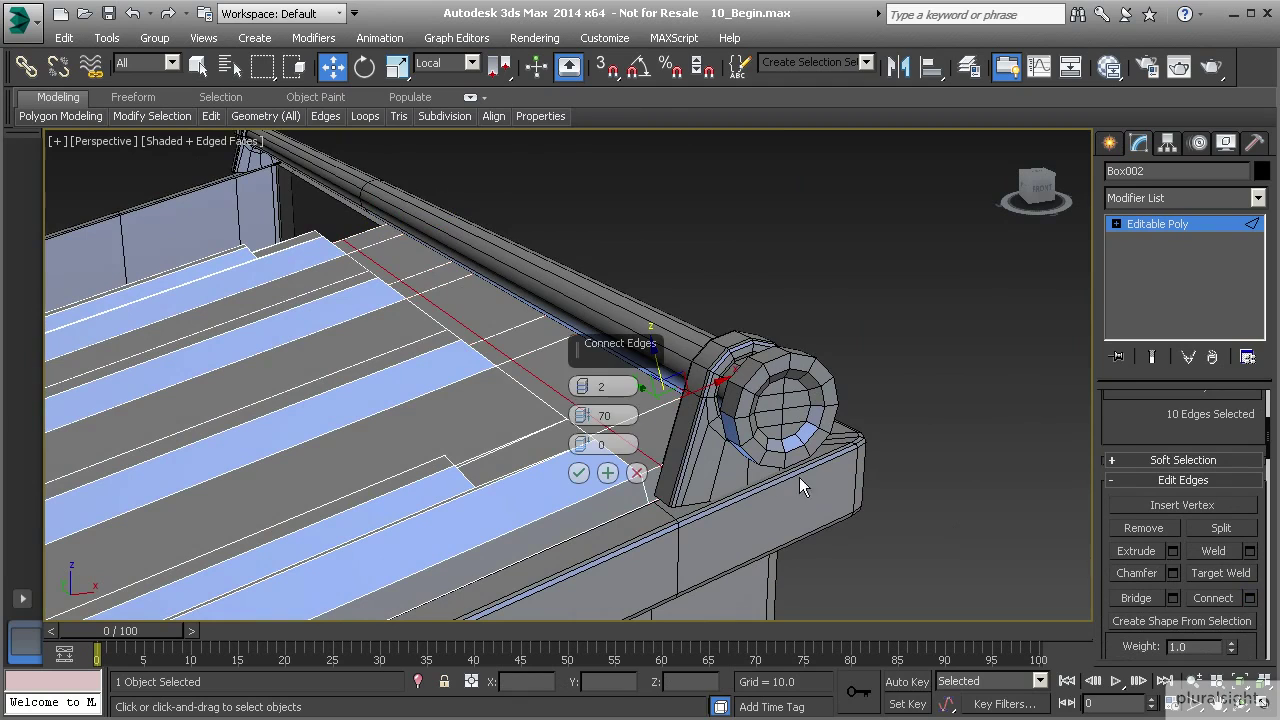
{"action": "left_click", "coordinate": [583, 390]}
{"action": "middle_click_drag", "start_coordinate": [716, 394], "coordinate": [641, 414], "text": "alt"}
{"action": "left_click", "coordinate": [583, 382]}
{"action": "middle_click_drag", "start_coordinate": [532, 420], "coordinate": [515, 422], "text": "alt"}
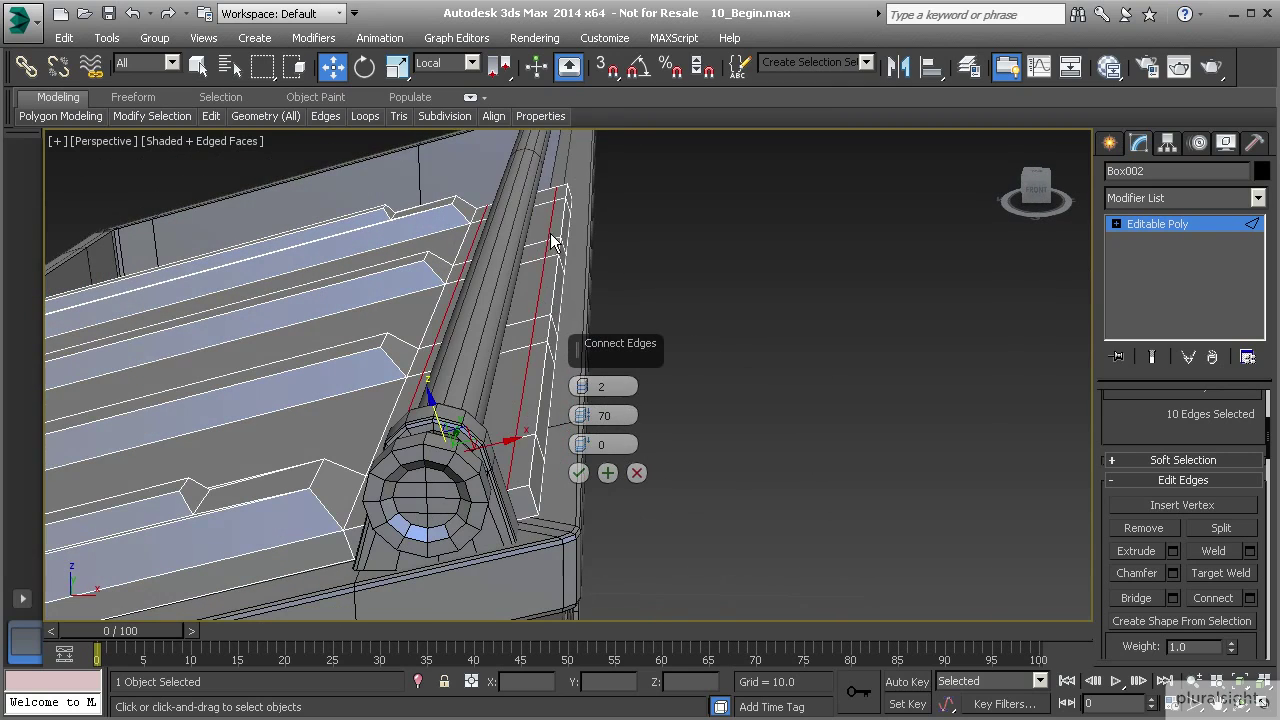
{"action": "middle_click_drag", "start_coordinate": [517, 444], "coordinate": [535, 435], "text": "alt"}
{"action": "left_click_drag", "start_coordinate": [582, 421], "coordinate": [584, 446]}
{"action": "middle_click_drag", "start_coordinate": [522, 428], "coordinate": [508, 428], "text": "alt"}
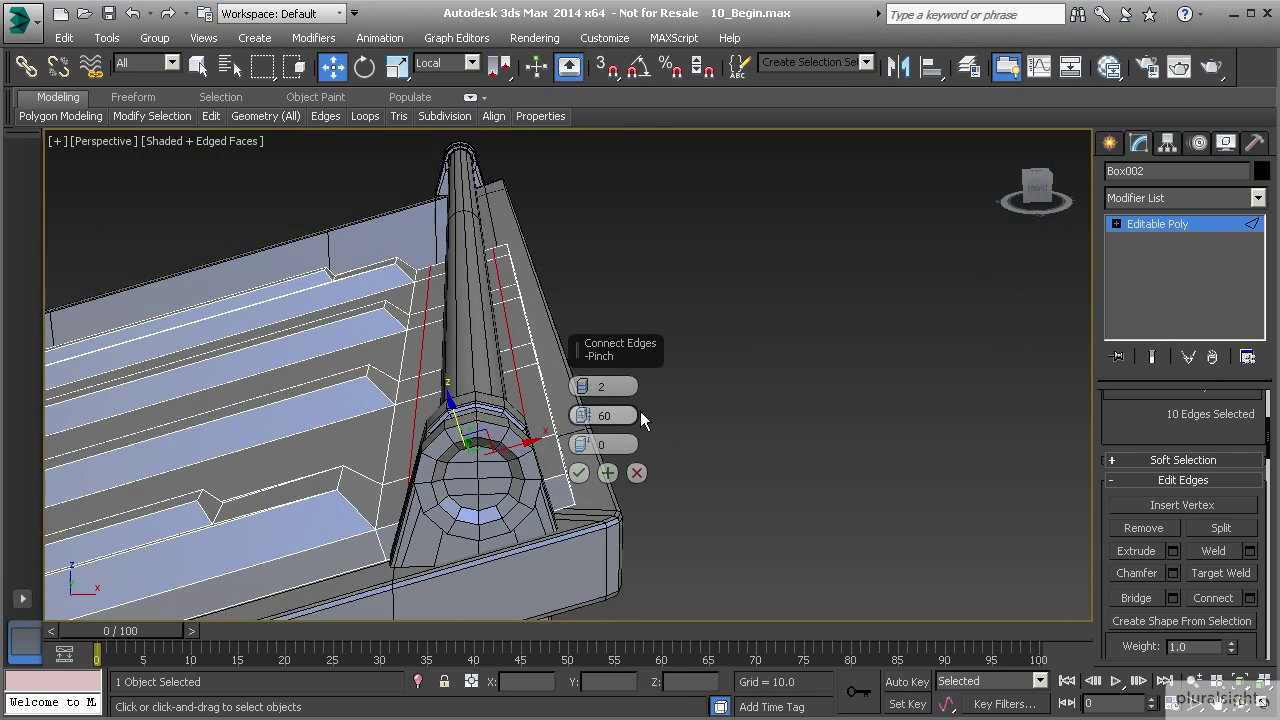
{"action": "middle_click_drag", "start_coordinate": [443, 391], "coordinate": [465, 355], "text": "alt"}
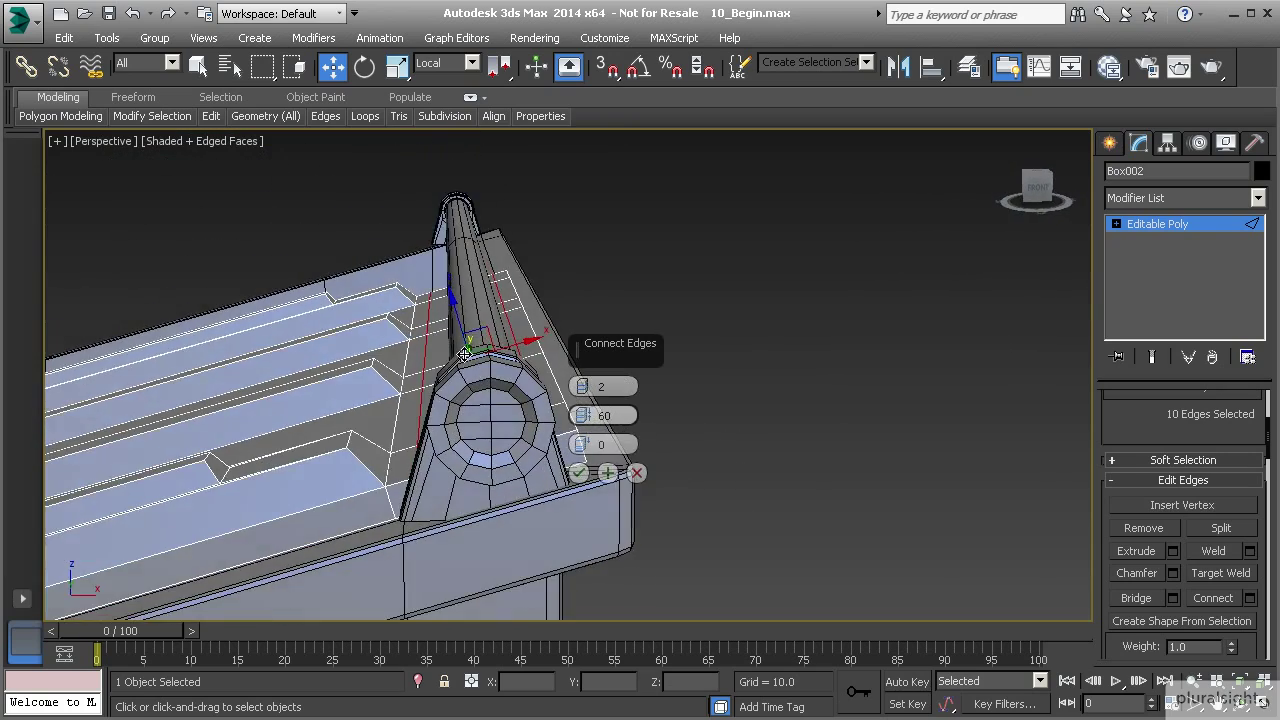
{"action": "left_click", "coordinate": [579, 474]}
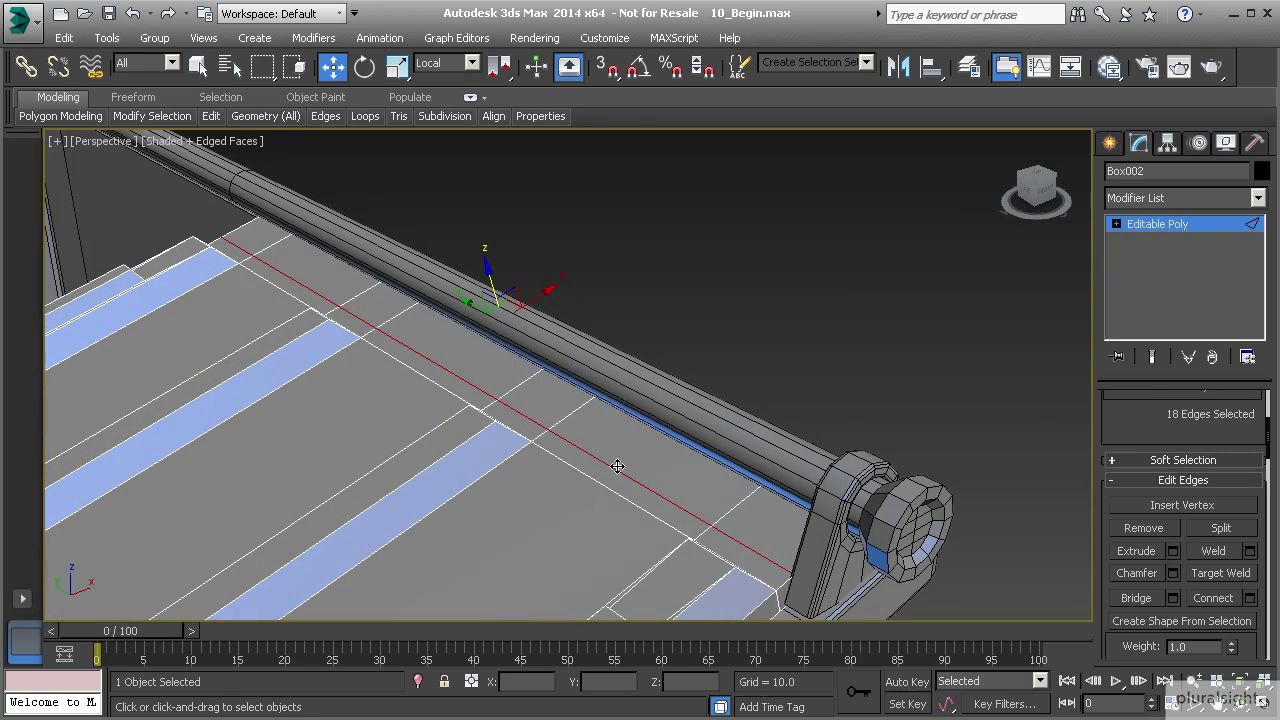
Select the three wide polygons between the new edge loops directly beneath the hinge bar.
{"action": "key", "text": "4"}
{"action": "left_click", "coordinate": [621, 463]}
{"action": "left_click", "coordinate": [475, 365], "text": "ctrl"}
{"action": "left_click", "coordinate": [337, 292], "text": "ctrl"}
{"action": "middle_click_drag", "start_coordinate": [475, 408], "coordinate": [494, 403], "text": "alt"}
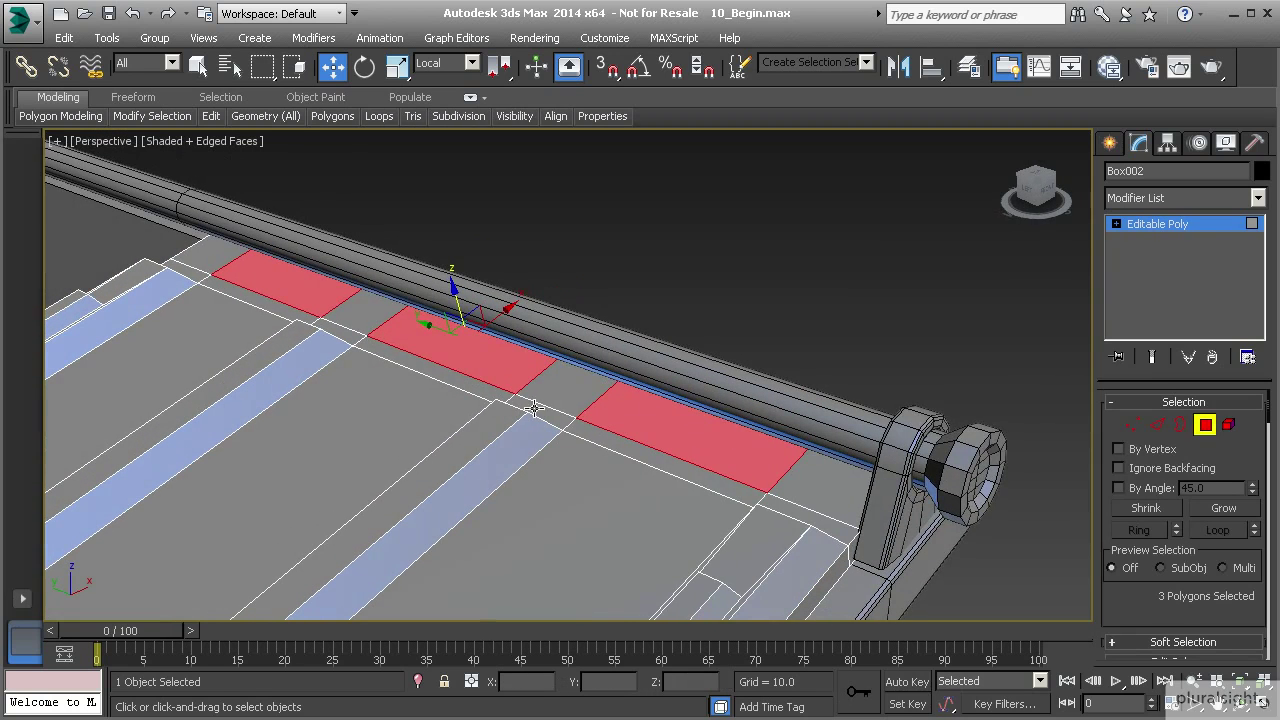
Extrude the three selected polygons by a height of 3.506 to form blocks around the hinge bar.
{"action": "middle_click_drag", "start_coordinate": [689, 444], "coordinate": [753, 537], "text": "alt"}
{"action": "scroll", "coordinate": [1135, 608], "scroll_direction": "down", "scroll_amount": 3}
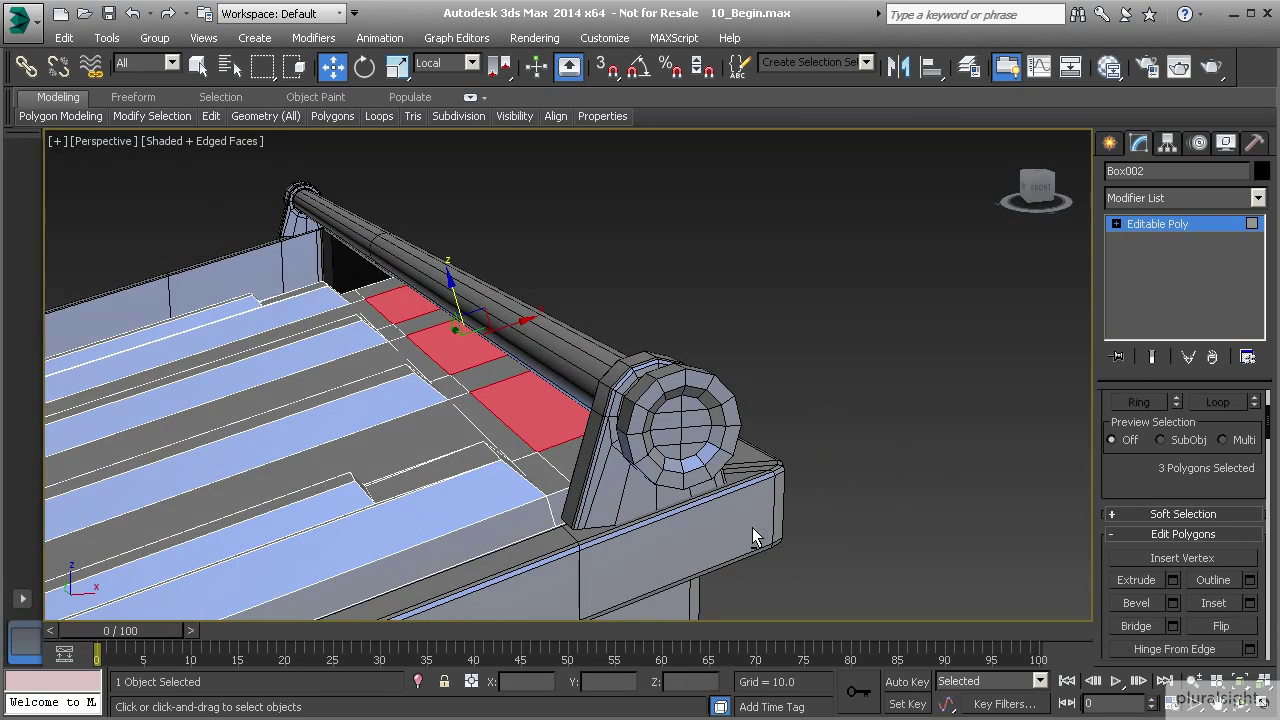
{"action": "left_click", "coordinate": [1173, 580]}
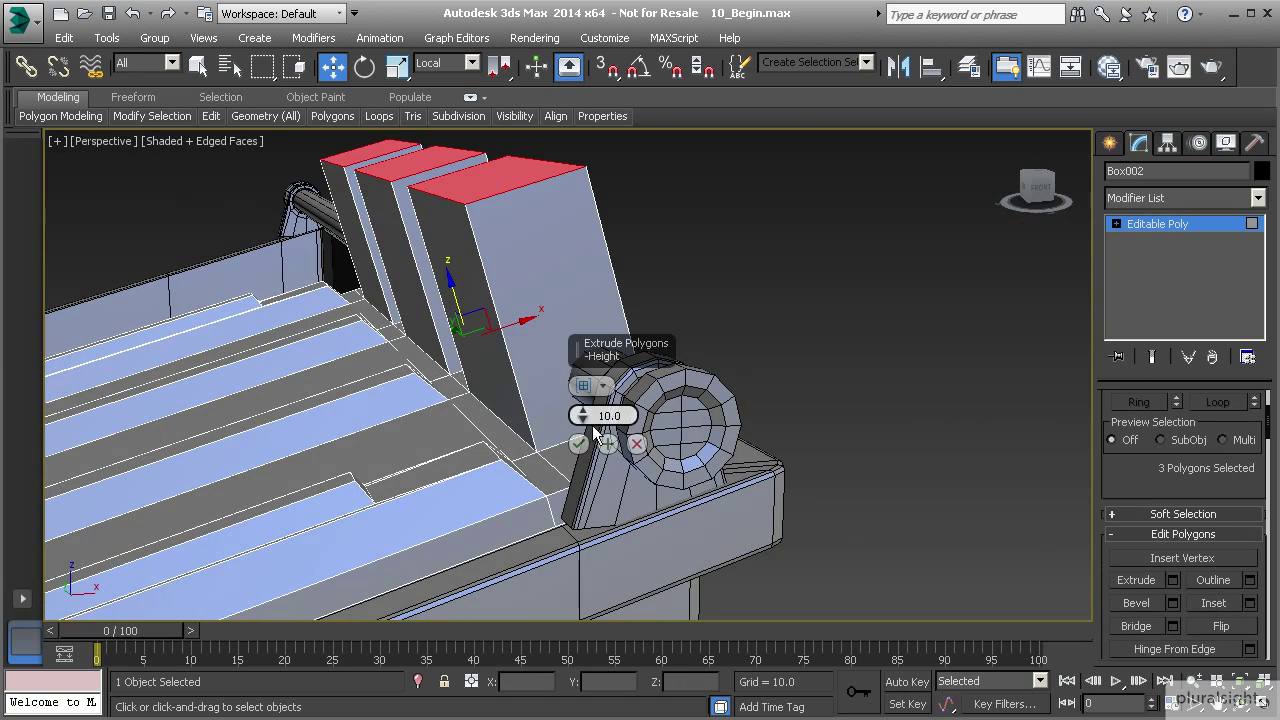
{"action": "left_click_drag", "start_coordinate": [583, 416], "coordinate": [594, 462]}
{"action": "scroll", "coordinate": [520, 418], "scroll_direction": "up", "scroll_amount": 2}
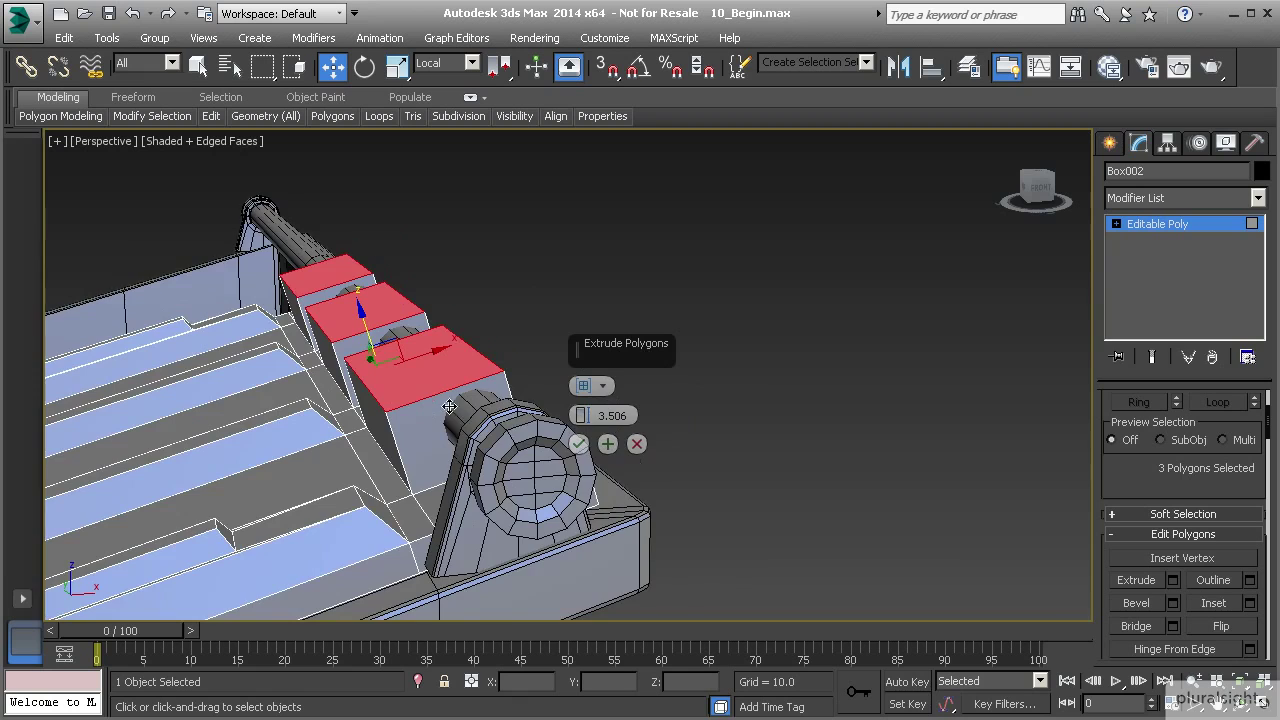
{"action": "scroll", "coordinate": [489, 416], "scroll_direction": "up", "scroll_amount": 2}
{"action": "middle_click_drag", "start_coordinate": [489, 416], "coordinate": [568, 402], "text": "alt"}
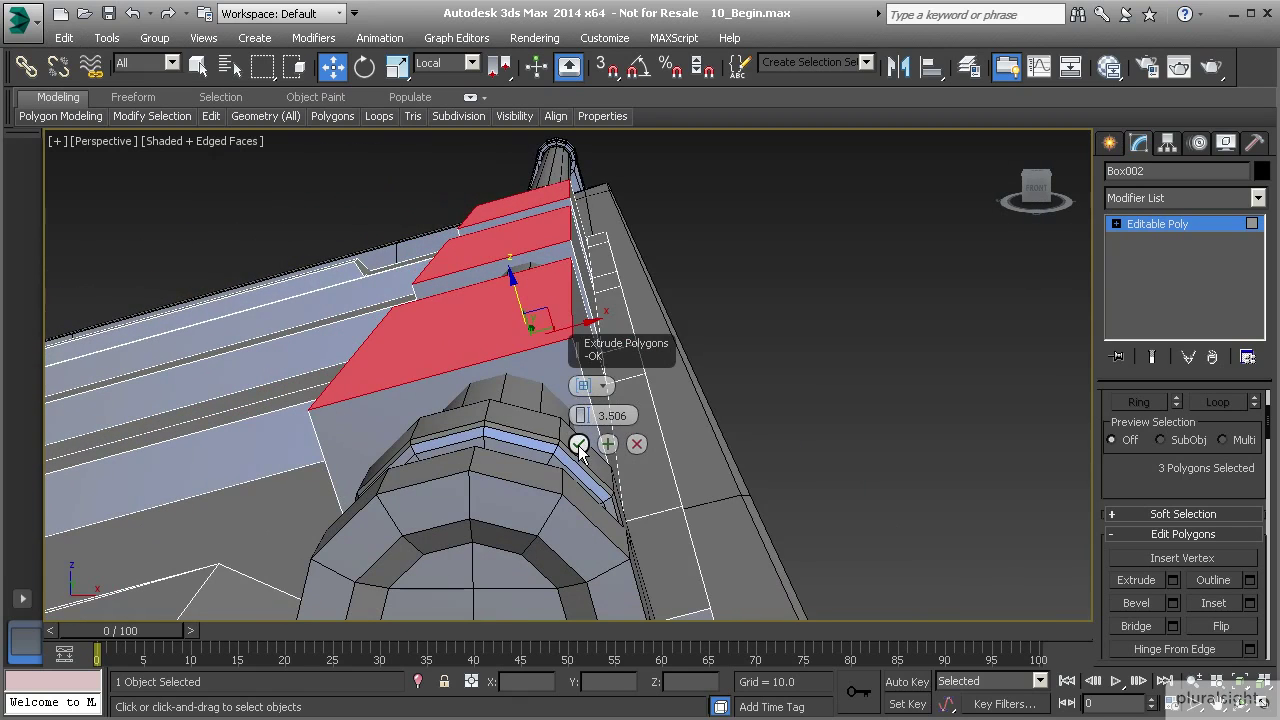
{"action": "left_click", "coordinate": [579, 446]}
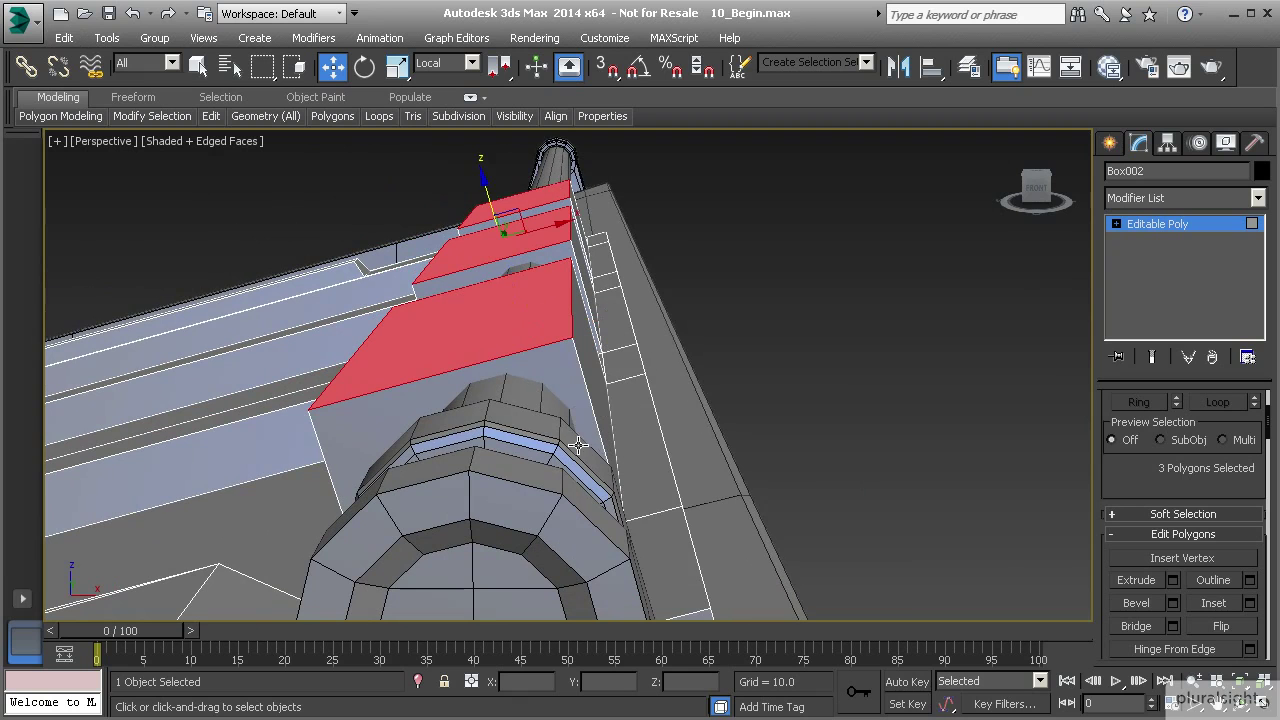
Leave polygon editing and nudge the whole lid along its local axes to center the hinge blocks on the bar.
{"action": "left_click", "coordinate": [1155, 226]}
{"action": "mouse_move", "coordinate": [608, 411]}
{"action": "middle_mouse_down", "text": "alt"}
{"action": "mouse_move", "coordinate": [698, 392]}
{"action": "mouse_move", "coordinate": [658, 415]}
{"action": "mouse_move", "coordinate": [628, 407]}
{"action": "middle_mouse_up", "text": "alt"}
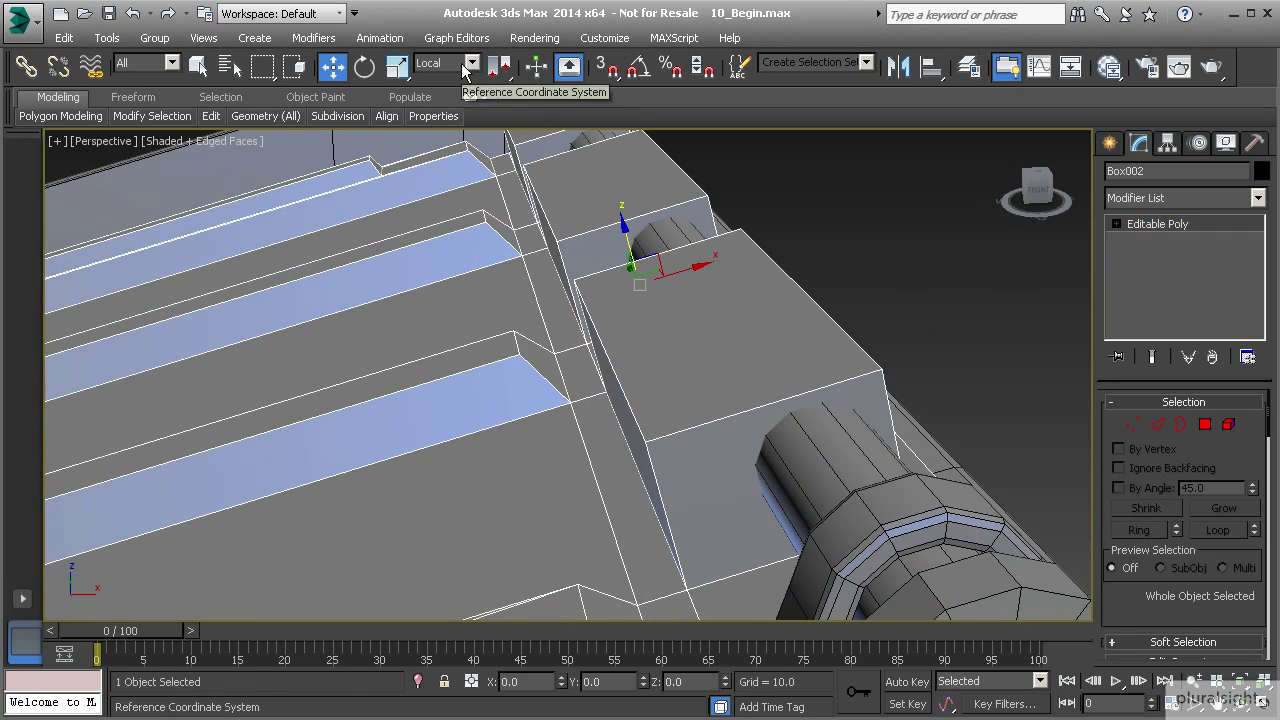
{"action": "left_click_drag", "start_coordinate": [688, 267], "coordinate": [706, 264]}
{"action": "mouse_move", "coordinate": [723, 347]}
{"action": "middle_mouse_down", "text": "alt"}
{"action": "mouse_move", "coordinate": [701, 341]}
{"action": "mouse_move", "coordinate": [686, 303]}
{"action": "mouse_move", "coordinate": [711, 340]}
{"action": "middle_mouse_up", "text": "alt"}
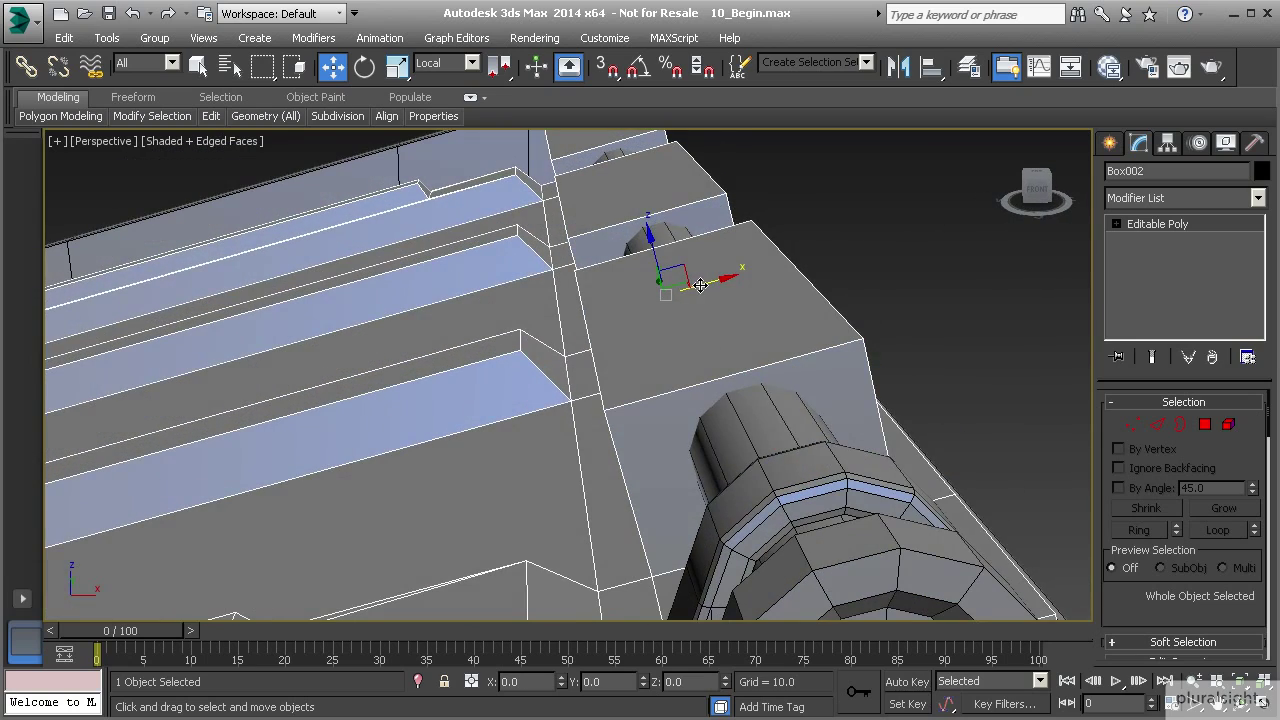
{"action": "left_click_drag", "start_coordinate": [700, 285], "coordinate": [703, 285]}
{"action": "middle_click_drag", "start_coordinate": [703, 285], "coordinate": [677, 320], "text": "alt"}
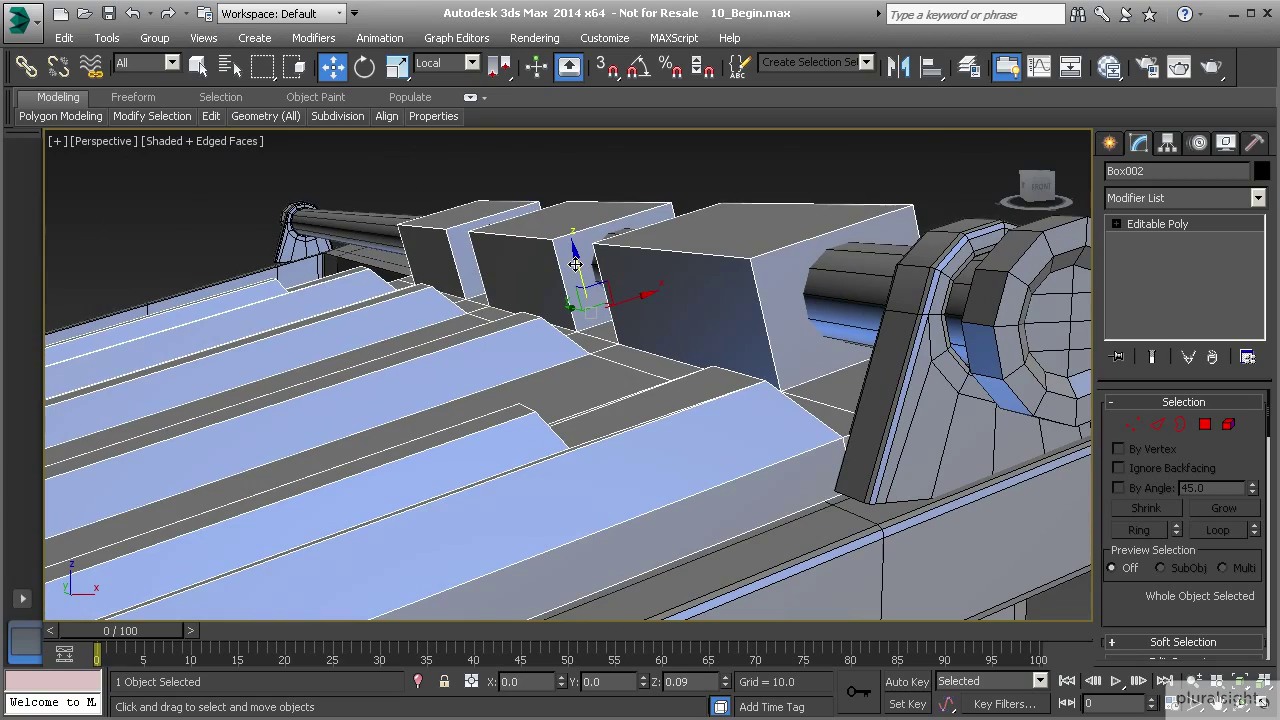
Examine the three hinge blocks and the bar passing through them from several angles.
{"action": "middle_click_drag", "start_coordinate": [605, 315], "coordinate": [750, 318], "text": "alt"}
{"action": "middle_click_drag", "start_coordinate": [655, 343], "coordinate": [705, 391], "text": "alt"}
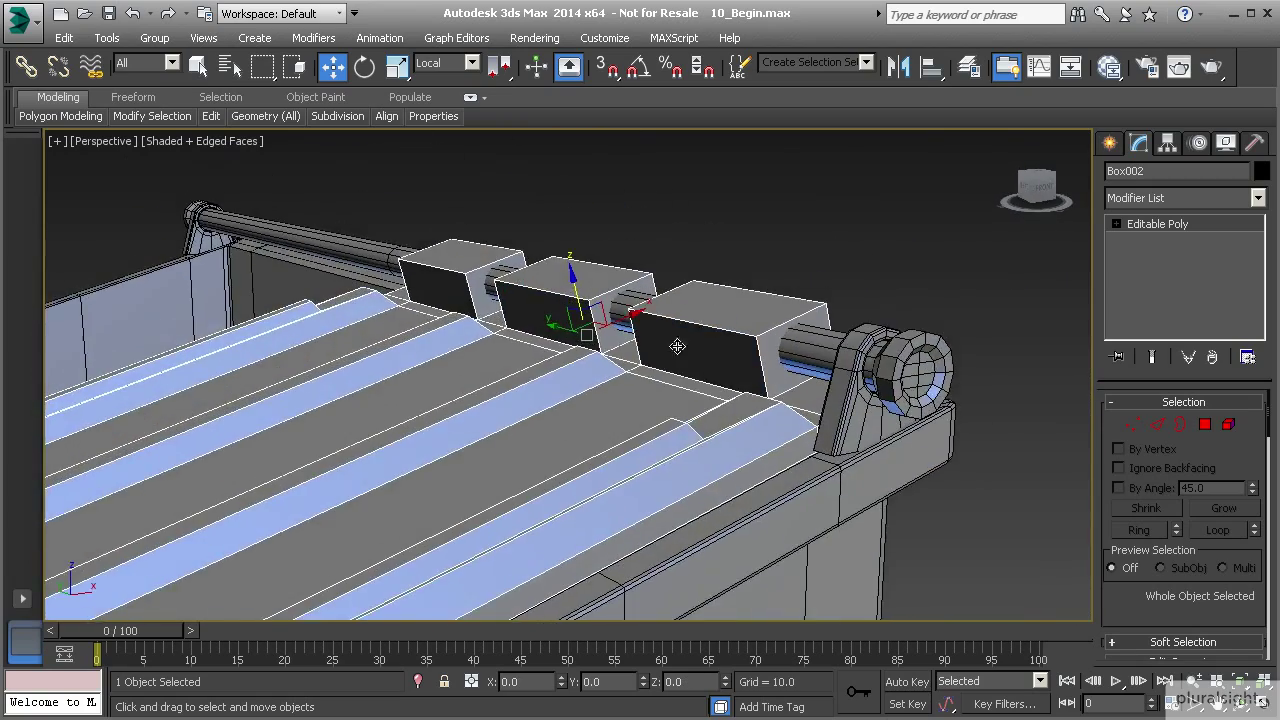
{"action": "middle_click_drag", "start_coordinate": [502, 282], "coordinate": [862, 352], "text": "alt"}
{"action": "middle_click_drag", "start_coordinate": [615, 300], "coordinate": [708, 392], "text": "alt"}
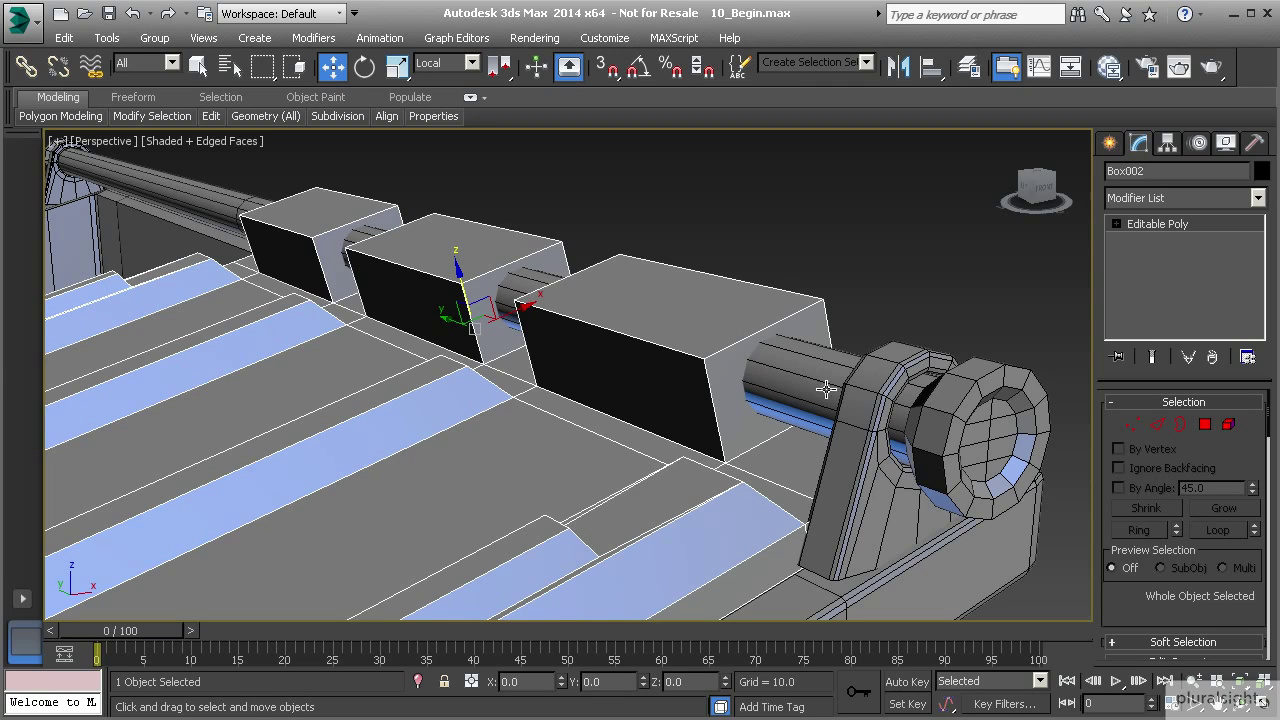
{"action": "mouse_move", "coordinate": [757, 406]}
{"action": "middle_mouse_down", "text": "alt"}
{"action": "mouse_move", "coordinate": [667, 397]}
{"action": "mouse_move", "coordinate": [774, 415]}
{"action": "middle_mouse_up", "text": "alt"}
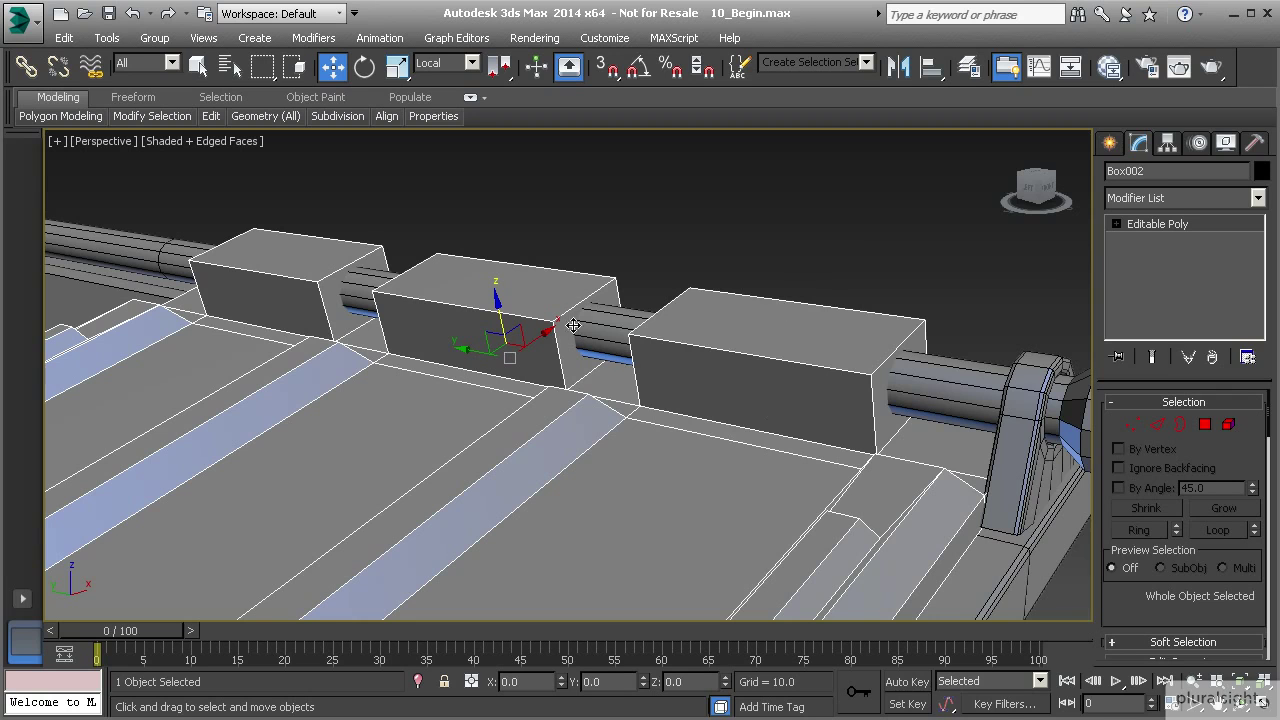
{"action": "scroll", "coordinate": [590, 320], "scroll_direction": "up", "scroll_amount": 5}
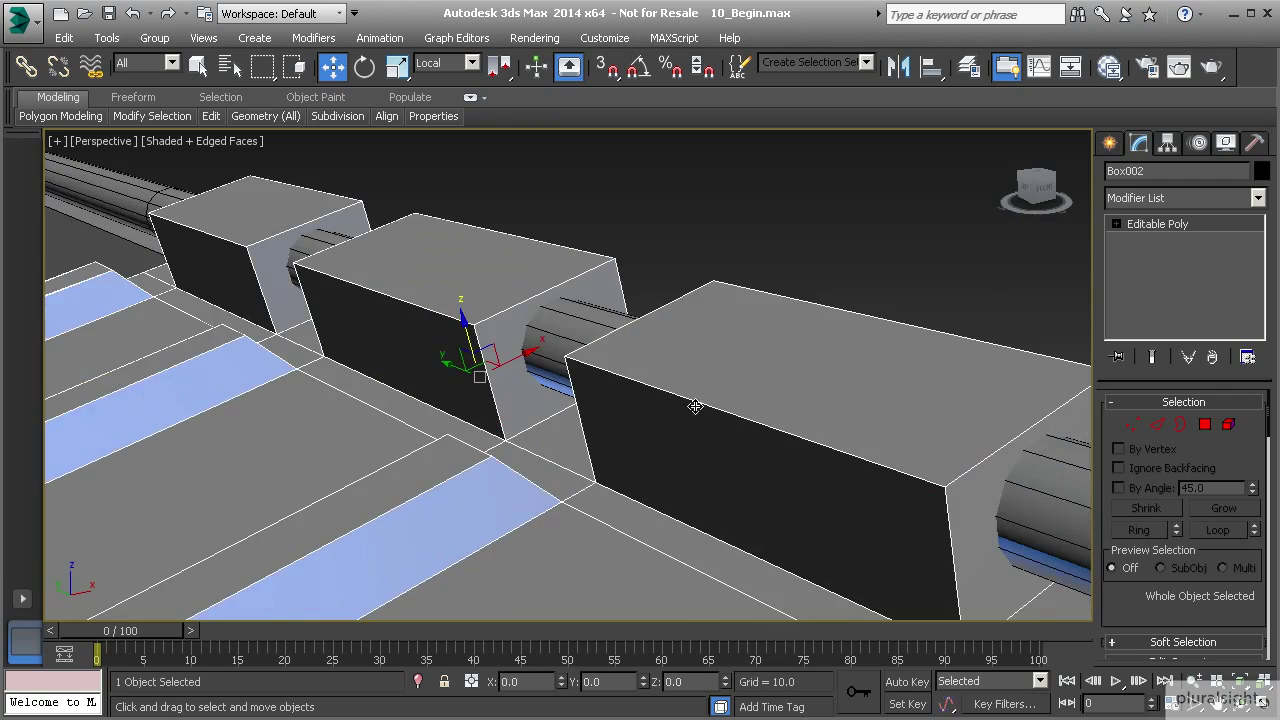
{"action": "scroll", "coordinate": [632, 380], "scroll_direction": "down", "scroll_amount": 8}
{"action": "middle_click_drag", "start_coordinate": [547, 382], "coordinate": [906, 387], "text": "alt"}
{"action": "middle_click_drag", "start_coordinate": [510, 368], "coordinate": [902, 394]}
{"action": "middle_click_drag", "start_coordinate": [680, 432], "coordinate": [546, 400]}
{"action": "middle_click_drag", "start_coordinate": [741, 404], "coordinate": [472, 424]}
{"action": "scroll", "coordinate": [622, 417], "scroll_direction": "down", "scroll_amount": 3}
{"action": "middle_click_drag", "start_coordinate": [850, 418], "coordinate": [771, 477], "text": "alt"}
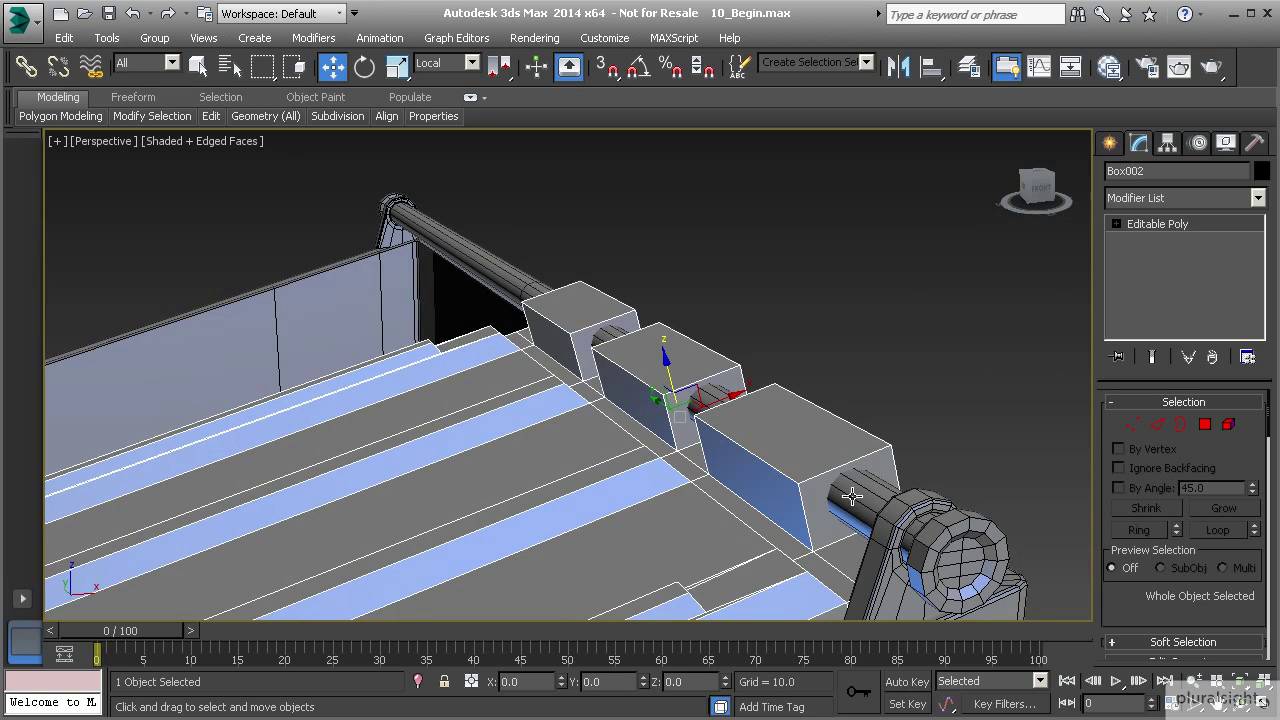
Isolate the selected lid so the rest of the model is hidden.
{"action": "scroll", "coordinate": [848, 481], "scroll_direction": "up", "scroll_amount": 4}
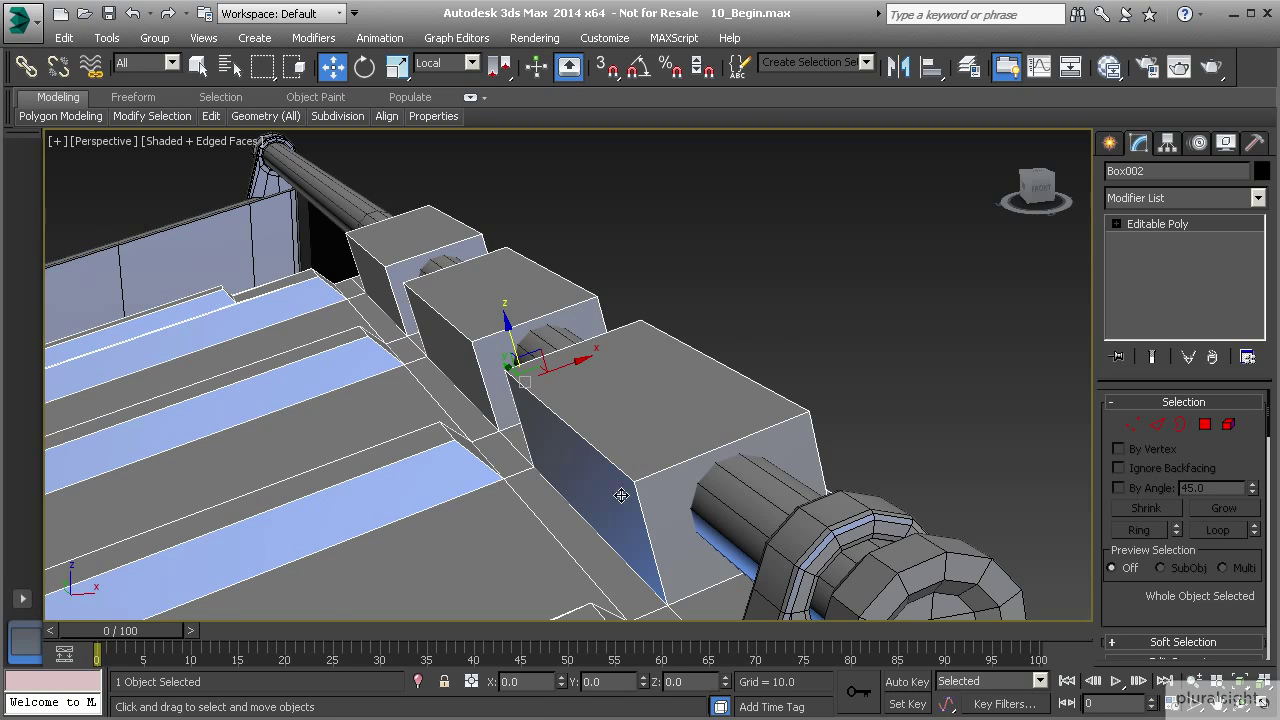
{"action": "left_click", "coordinate": [420, 681]}
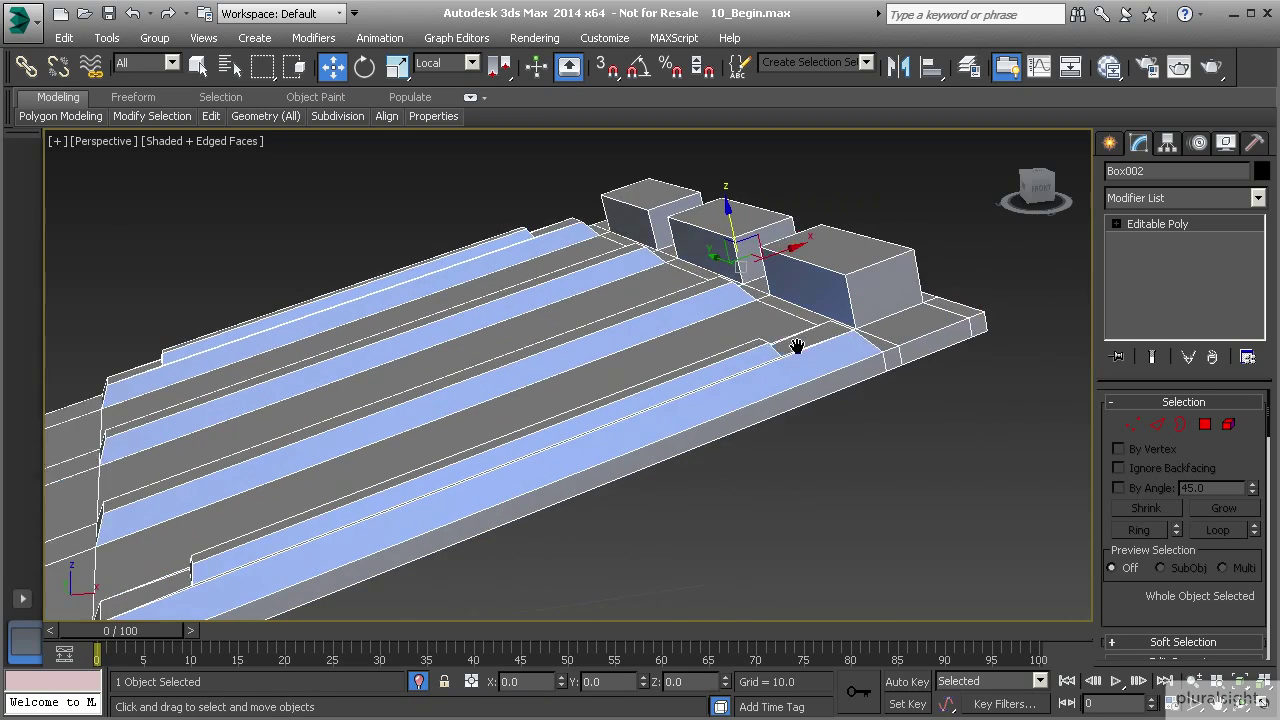
Draw a circle spline with a radius of about 1.088 near the middle of the hinge block in wireframe Front view.
{"action": "key", "text": "f"}
{"action": "middle_click_drag", "start_coordinate": [834, 363], "coordinate": [620, 480]}
{"action": "scroll", "coordinate": [628, 474], "scroll_direction": "up", "scroll_amount": 4}
{"action": "middle_click_drag", "start_coordinate": [768, 439], "coordinate": [712, 456]}
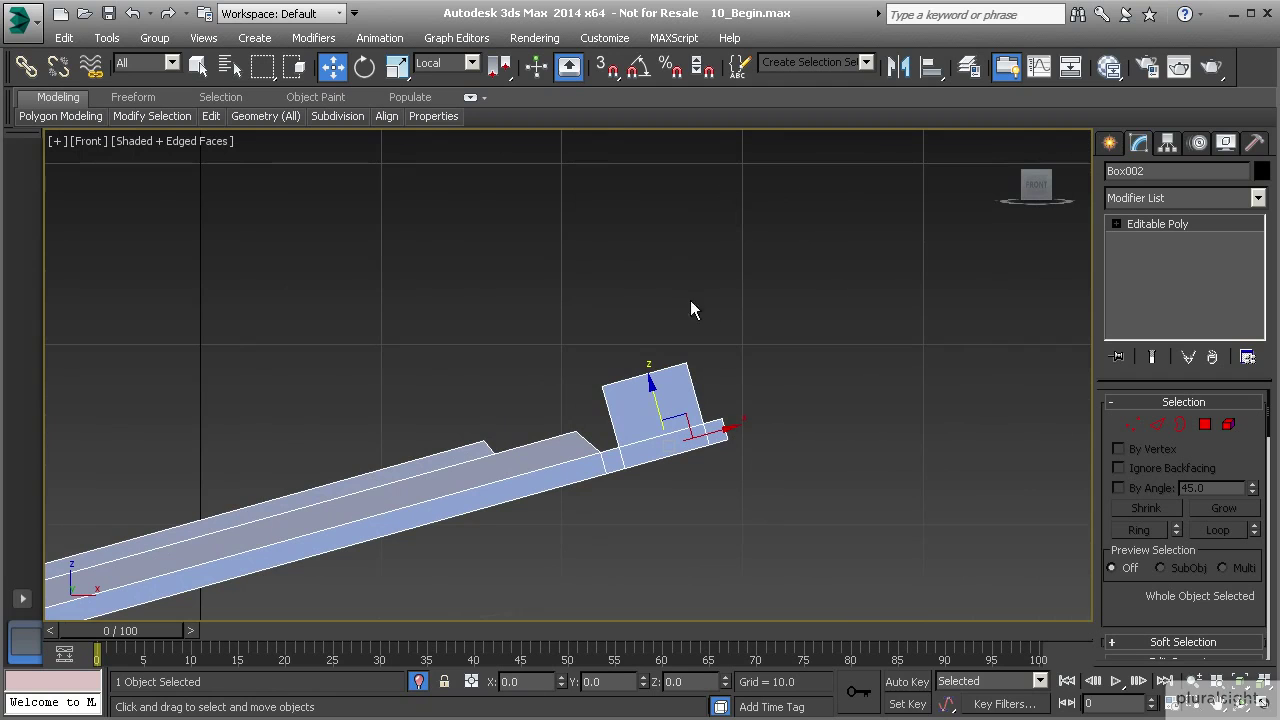
{"action": "left_click", "coordinate": [1111, 144]}
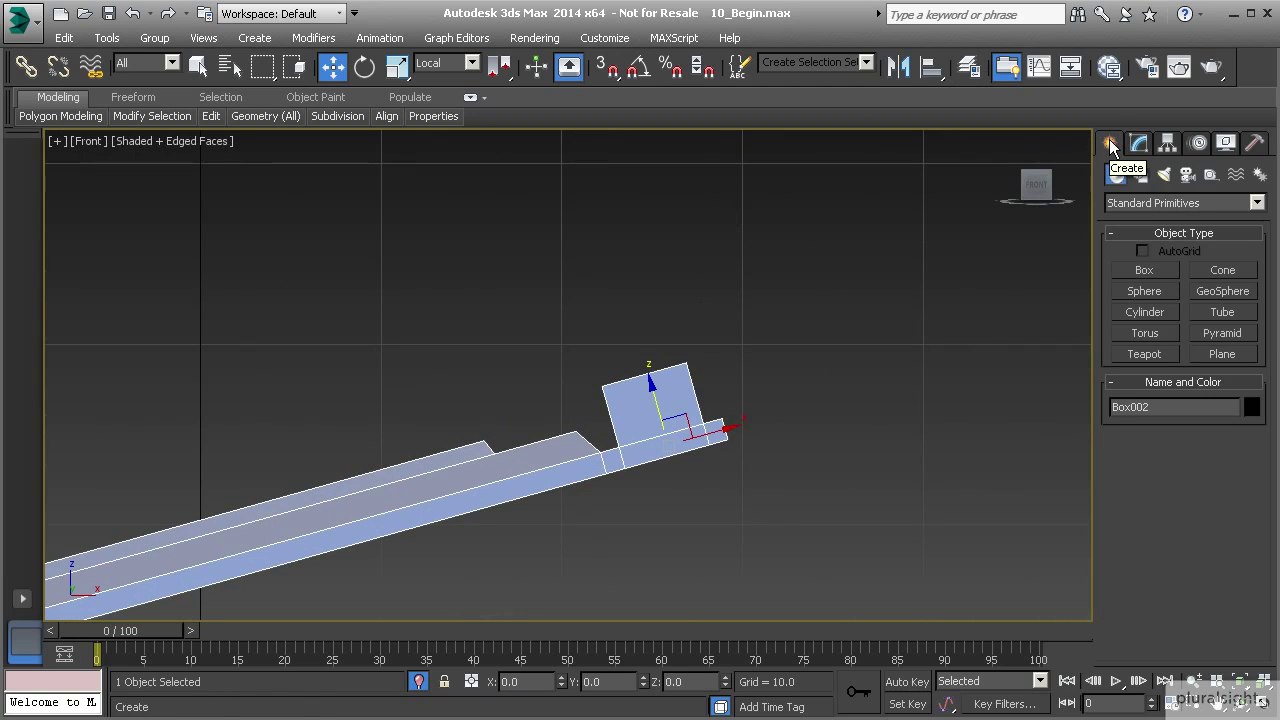
{"action": "left_click", "coordinate": [1140, 175]}
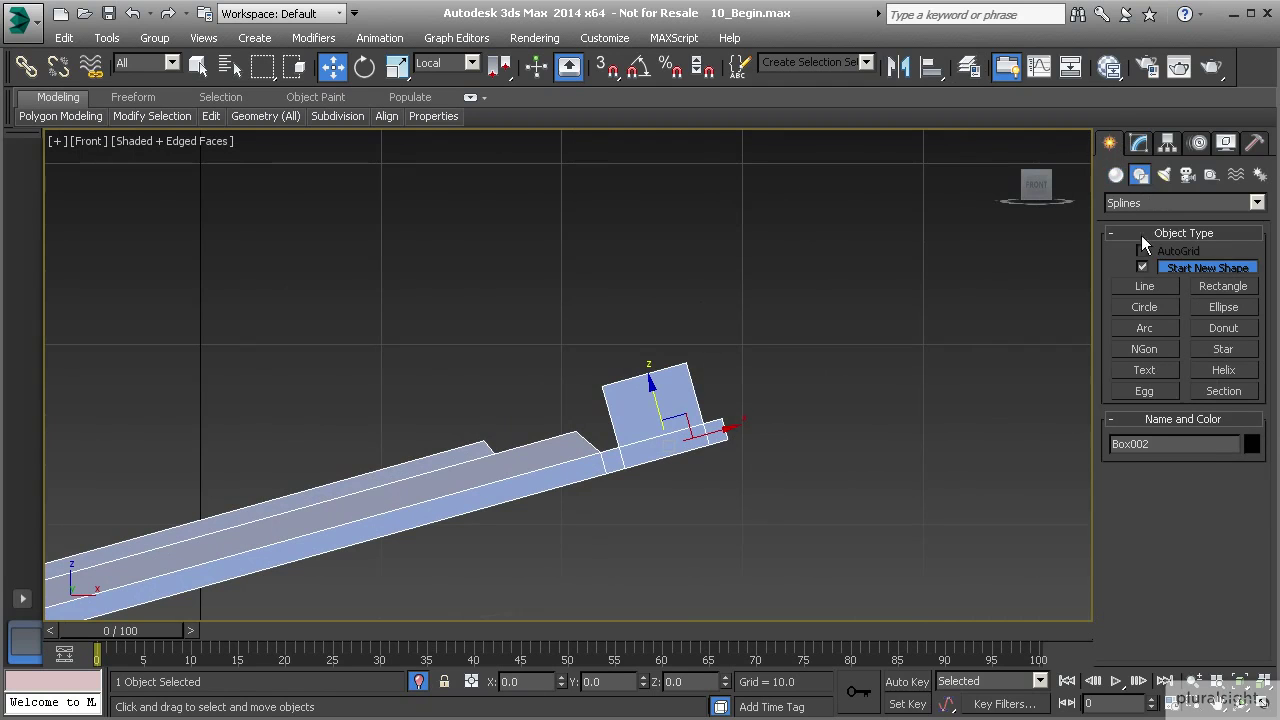
{"action": "left_click", "coordinate": [1145, 307]}
{"action": "scroll", "coordinate": [662, 394], "scroll_direction": "up", "scroll_amount": 4}
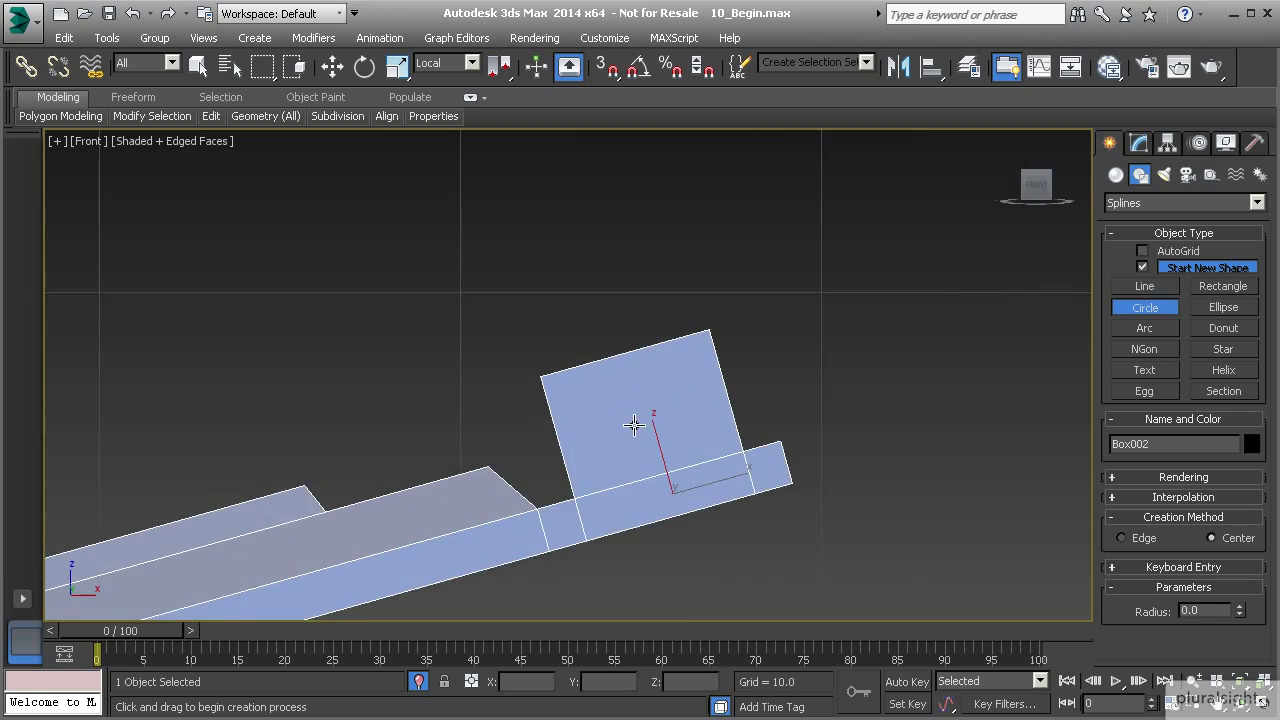
{"action": "scroll", "coordinate": [634, 425], "scroll_direction": "up", "scroll_amount": 2}
{"action": "key", "text": "F3"}
{"action": "left_click_drag", "start_coordinate": [646, 391], "coordinate": [638, 337]}
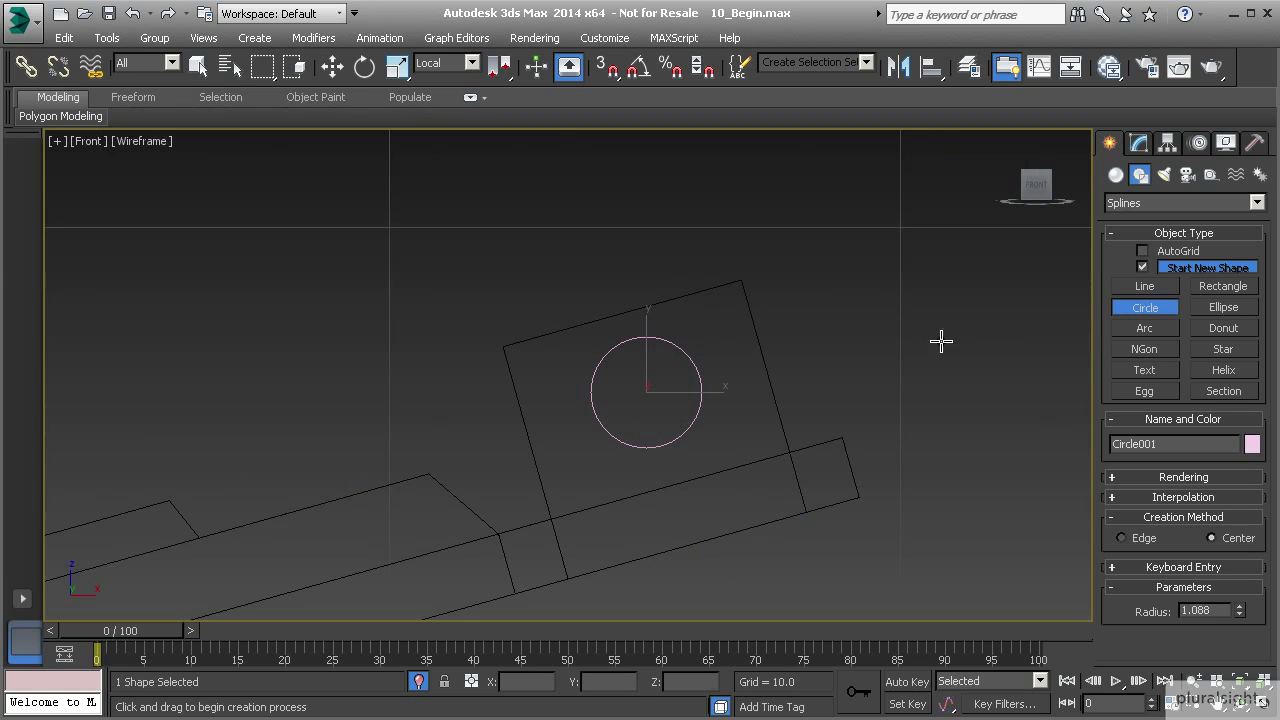
Exit isolation and move the circle to line up with the end profile of the hinge bar.
{"action": "key", "text": "w"}
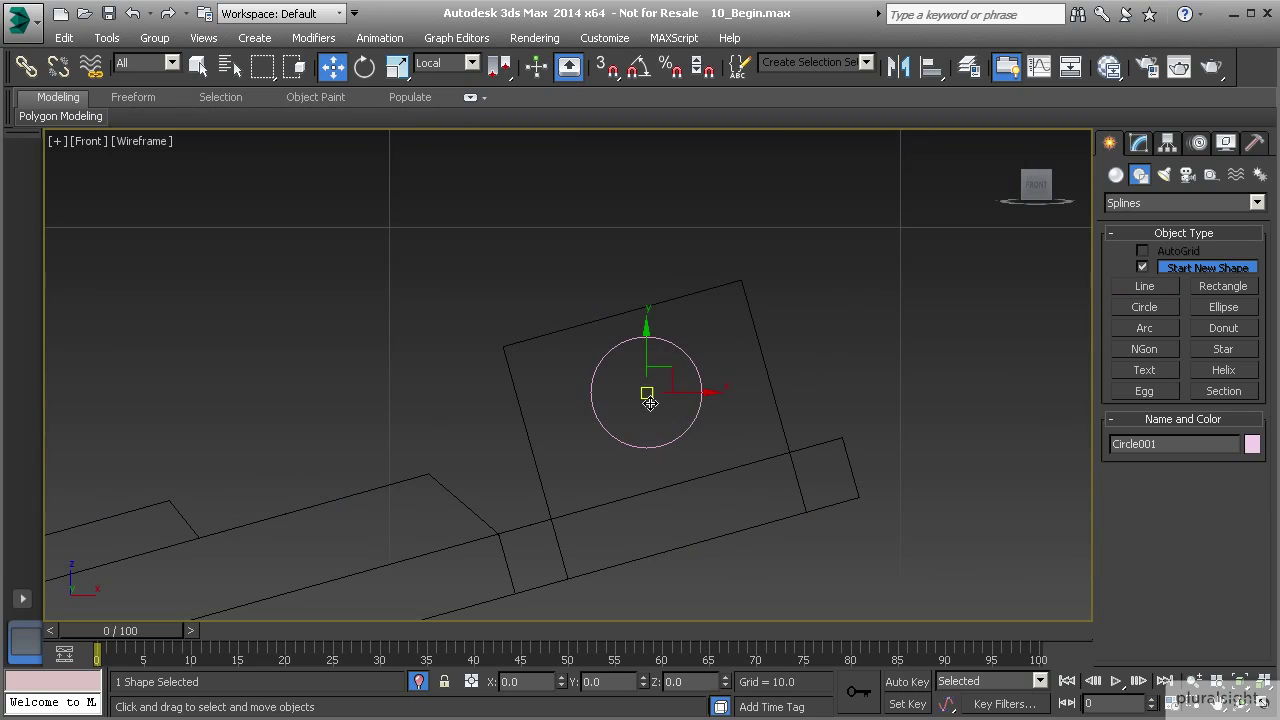
{"action": "left_click", "coordinate": [418, 681]}
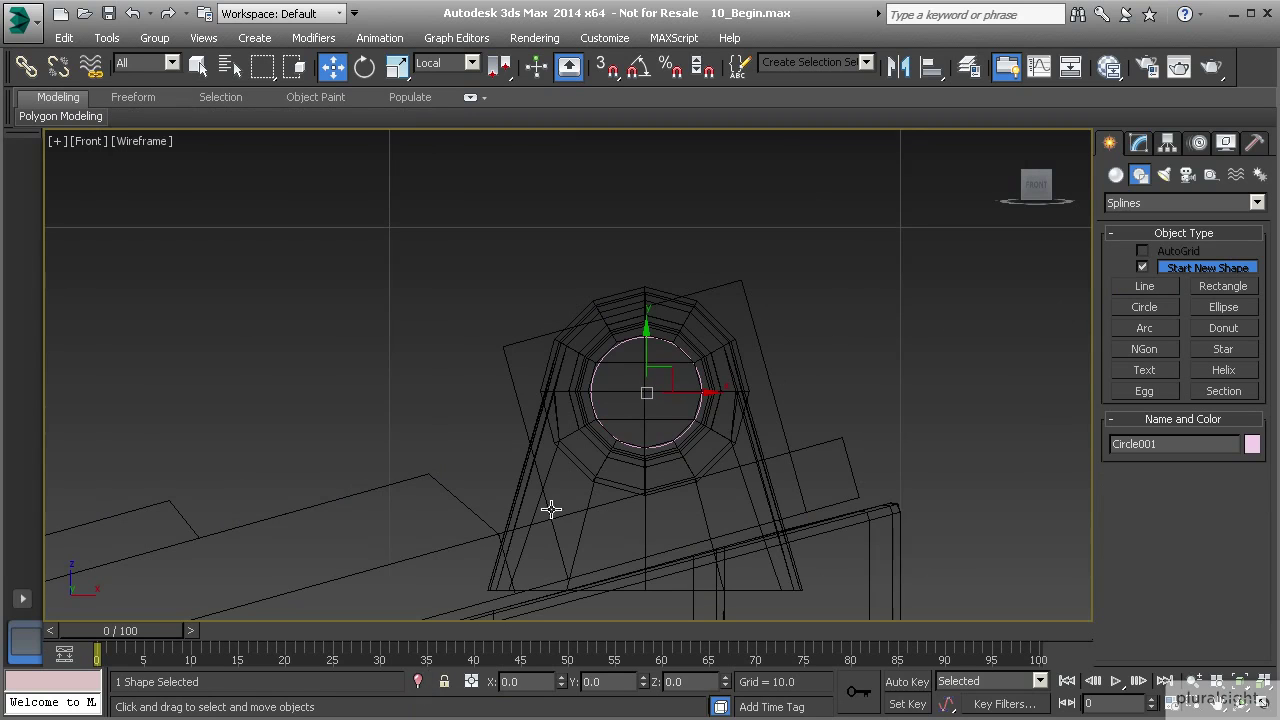
{"action": "scroll", "coordinate": [609, 392], "scroll_direction": "up", "scroll_amount": 3}
{"action": "scroll", "coordinate": [599, 412], "scroll_direction": "up", "scroll_amount": 3}
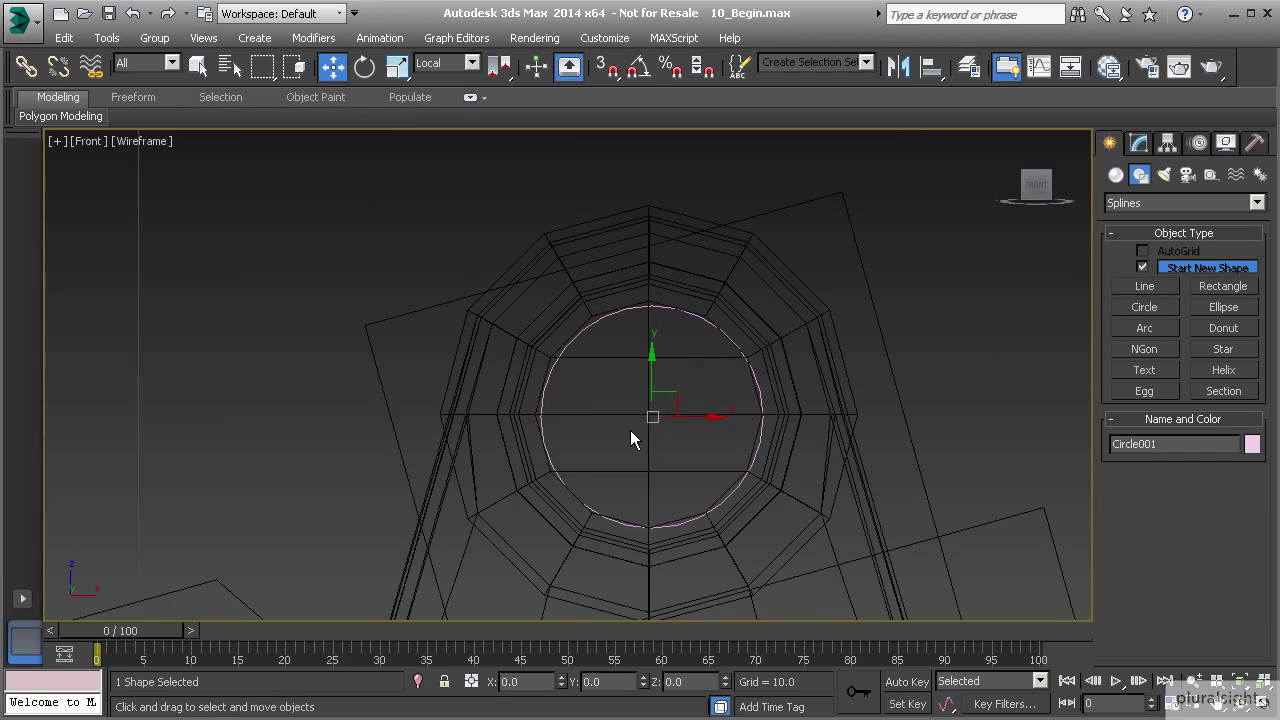
{"action": "left_click_drag", "start_coordinate": [658, 387], "coordinate": [648, 388]}
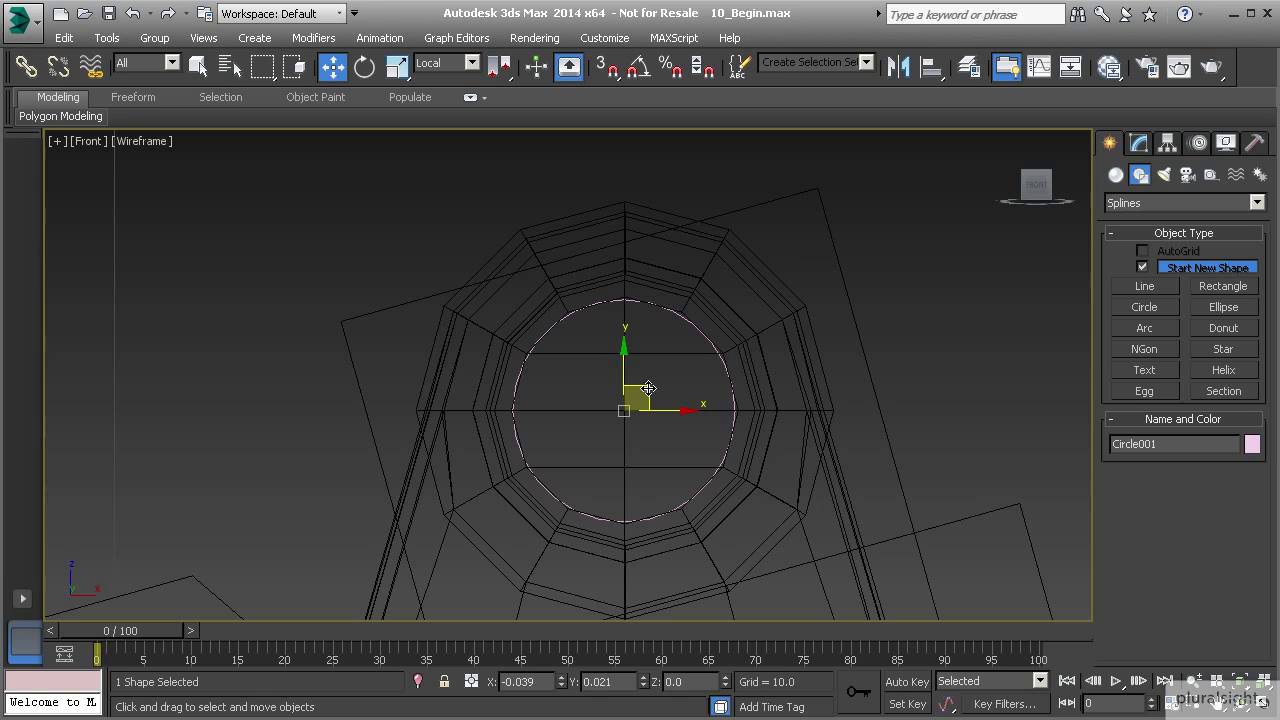
{"action": "key", "text": "ctrl+z"}
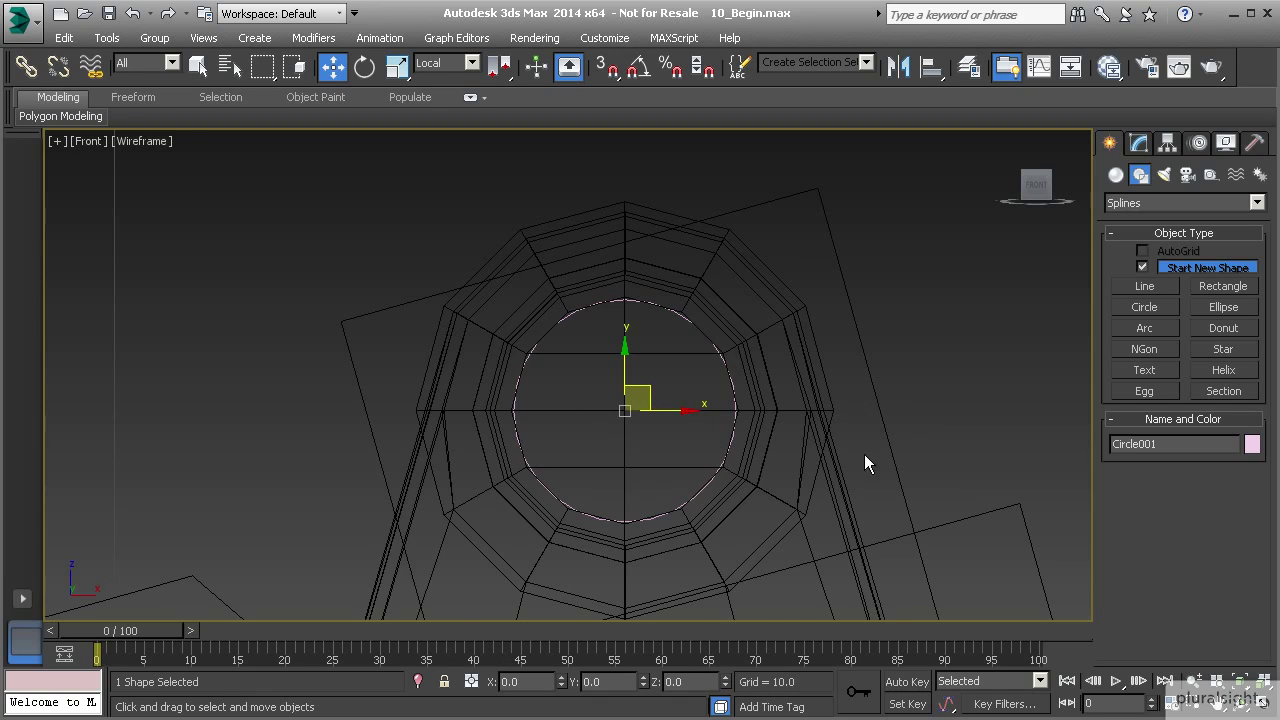
Add the lid to the circle selection in a shaded Perspective view and isolate the two objects.
{"action": "key", "text": "p"}
{"action": "mouse_move", "coordinate": [645, 458]}
{"action": "middle_mouse_down", "text": "alt"}
{"action": "mouse_move", "coordinate": [686, 474]}
{"action": "mouse_move", "coordinate": [706, 503]}
{"action": "mouse_move", "coordinate": [645, 487]}
{"action": "middle_mouse_up", "text": "alt"}
{"action": "key", "text": "F3"}
{"action": "scroll", "coordinate": [708, 508], "scroll_direction": "down", "scroll_amount": 2}
{"action": "scroll", "coordinate": [708, 508], "scroll_direction": "down", "scroll_amount": 2}
{"action": "left_click", "coordinate": [688, 539], "text": "ctrl"}
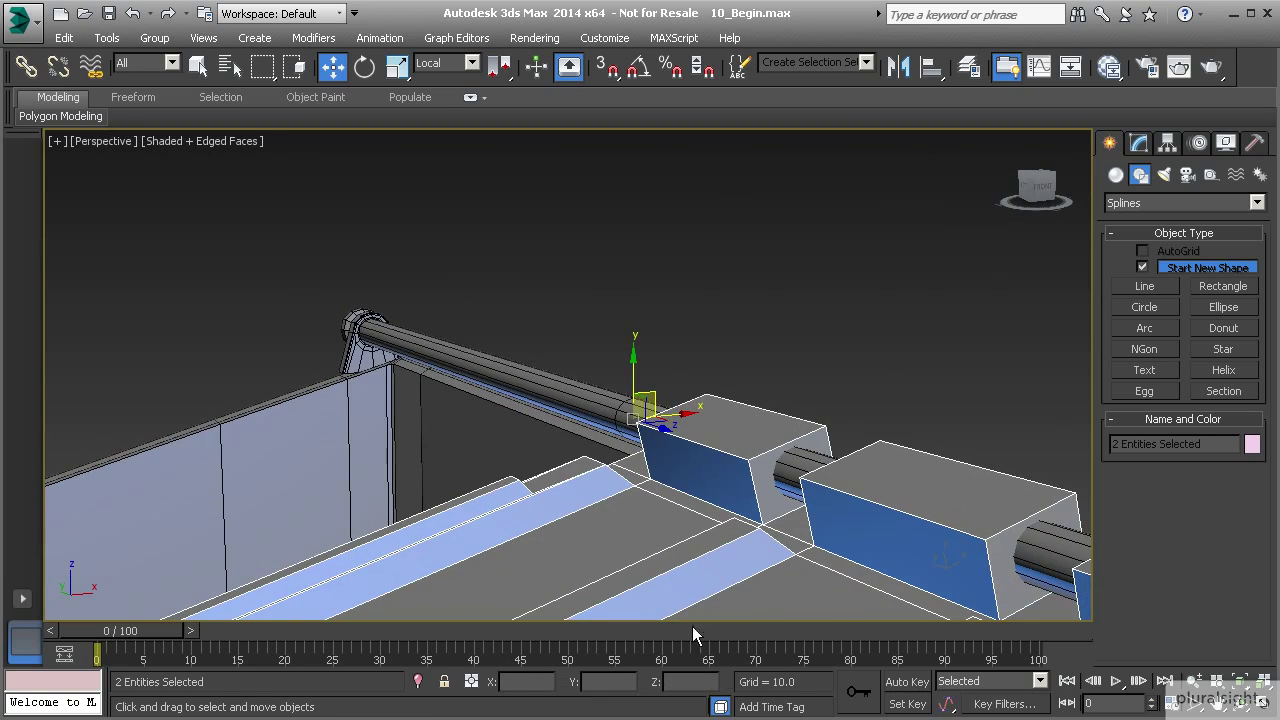
{"action": "left_click", "coordinate": [418, 681]}
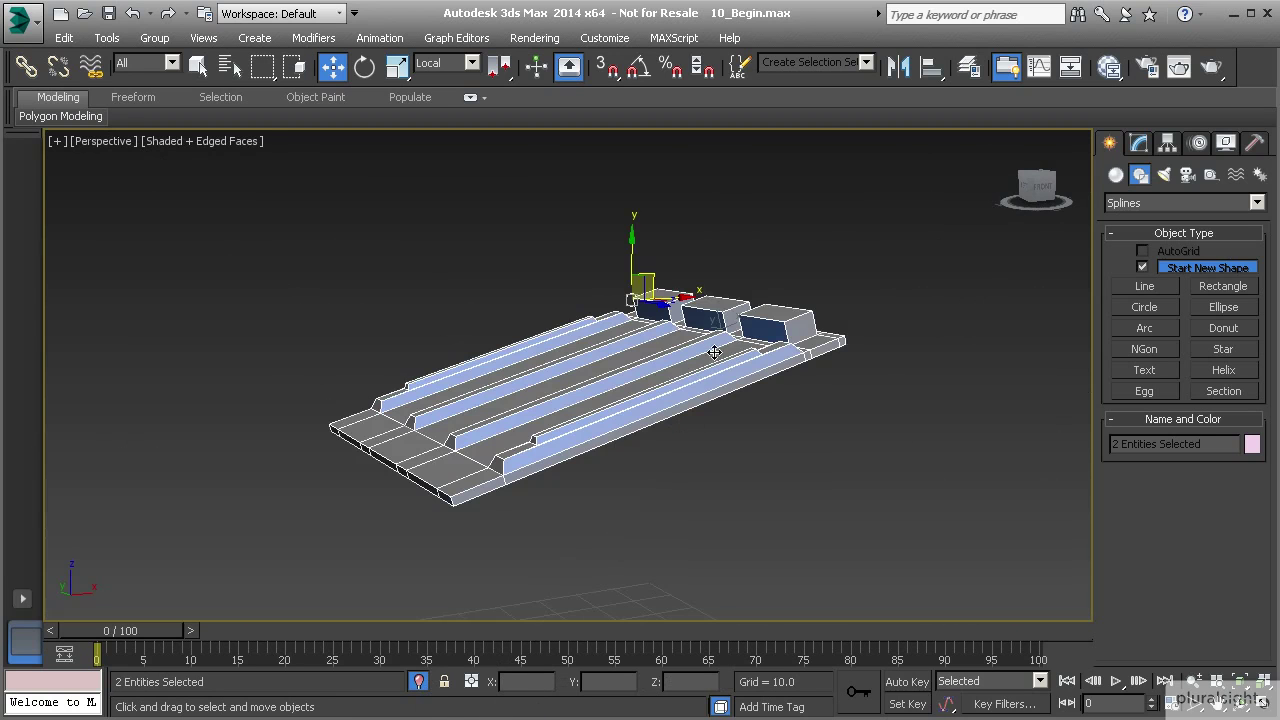
Select only the circle and move it along its local Z axis to the outer face of the hinge block at the far end.
{"action": "scroll", "coordinate": [694, 316], "scroll_direction": "up", "scroll_amount": 6}
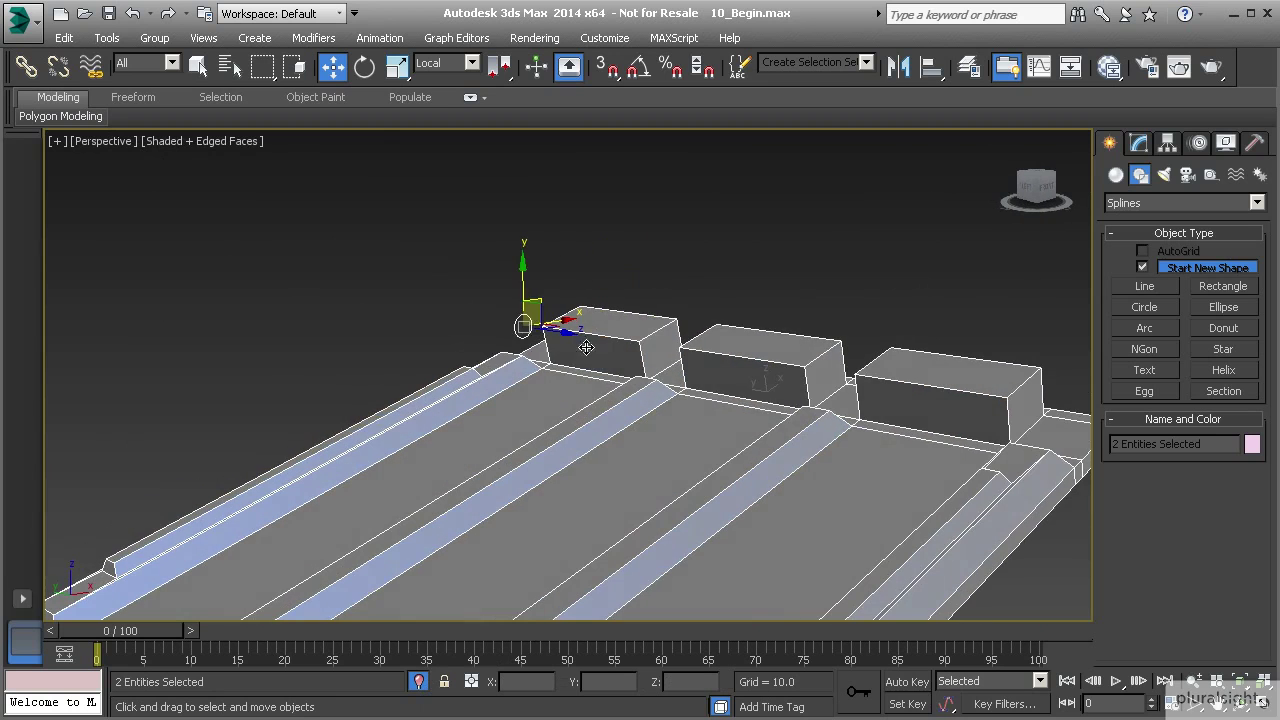
{"action": "left_click", "coordinate": [520, 324]}
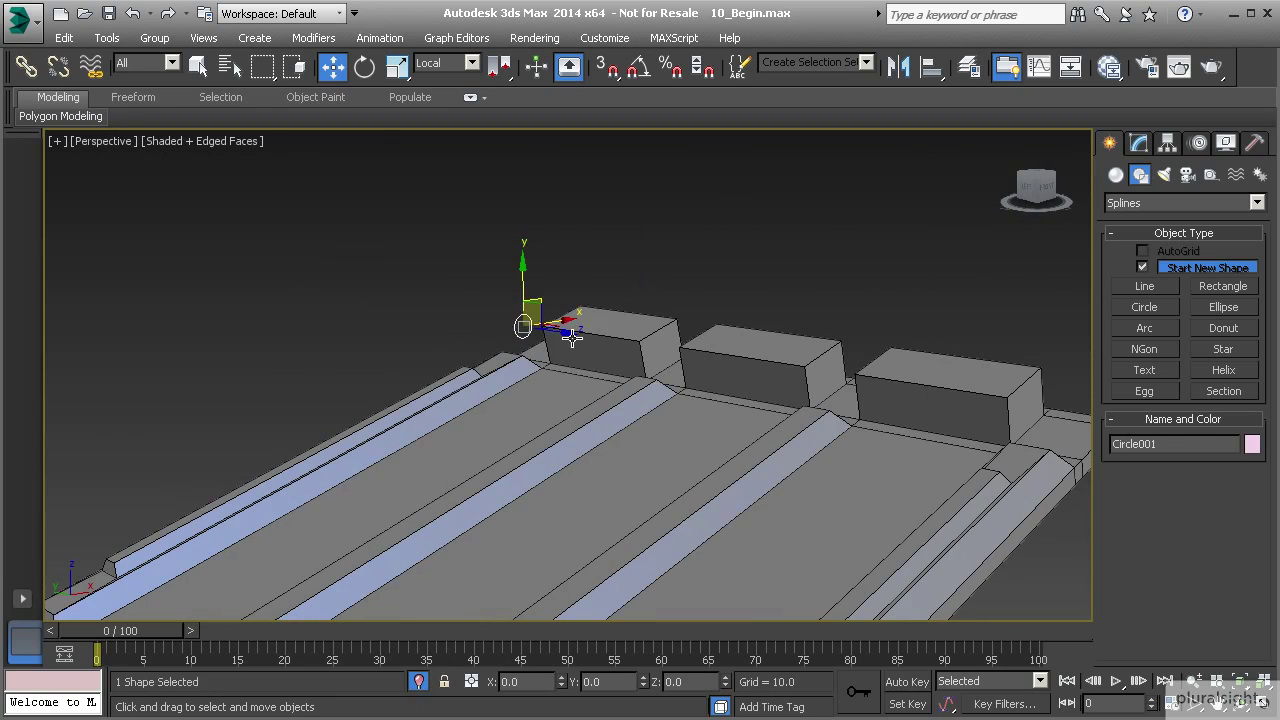
{"action": "left_click_drag", "start_coordinate": [552, 330], "coordinate": [1061, 465]}
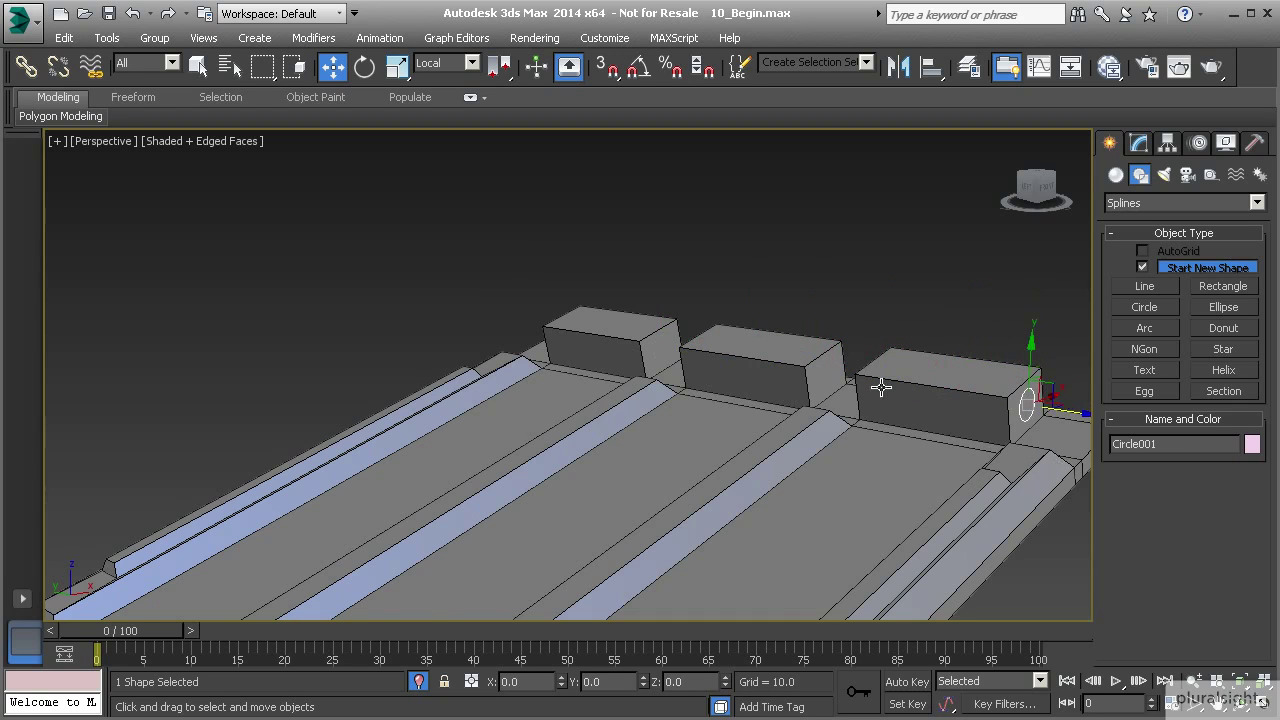
Set the circle's interpolation steps to 1 to reduce it to an eight-sided outline.
{"action": "middle_click_drag", "start_coordinate": [906, 391], "coordinate": [771, 405]}
{"action": "scroll", "coordinate": [771, 405], "scroll_direction": "up", "scroll_amount": 3}
{"action": "middle_click_drag", "start_coordinate": [850, 412], "coordinate": [749, 400], "text": "alt"}
{"action": "scroll", "coordinate": [854, 416], "scroll_direction": "up", "scroll_amount": 3}
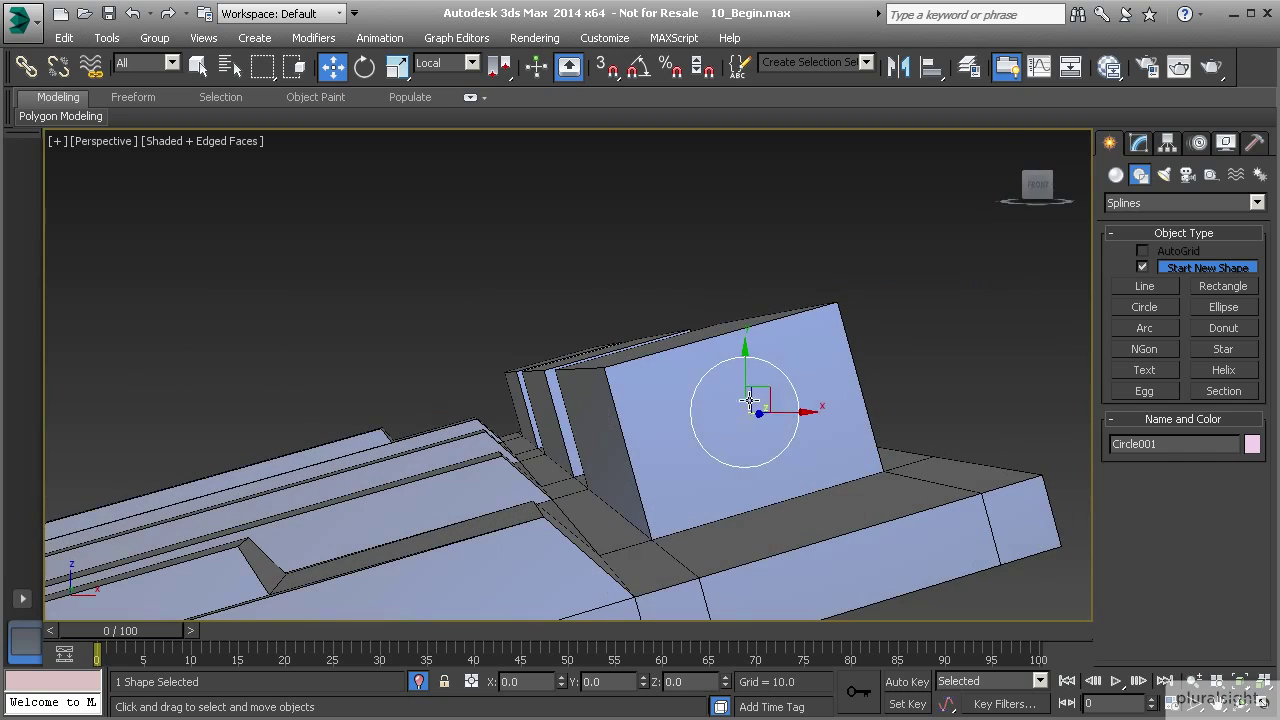
{"action": "left_click", "coordinate": [1139, 144]}
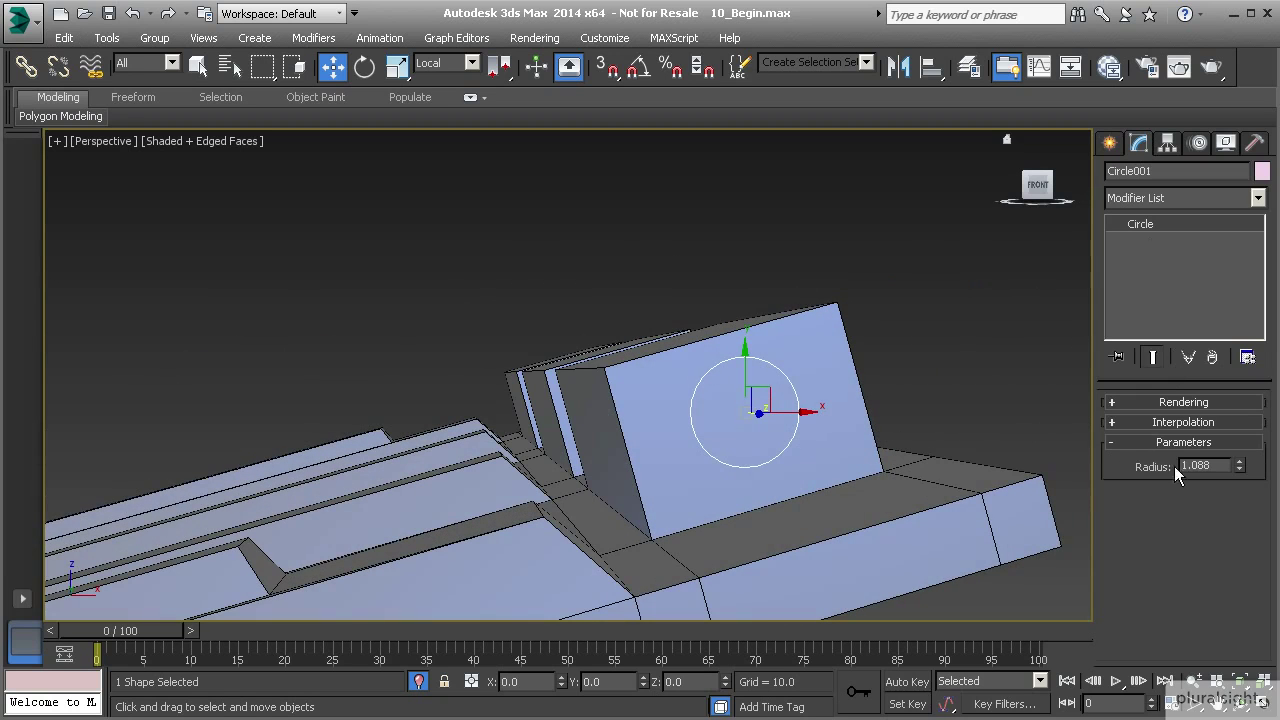
{"action": "left_click", "coordinate": [1116, 422]}
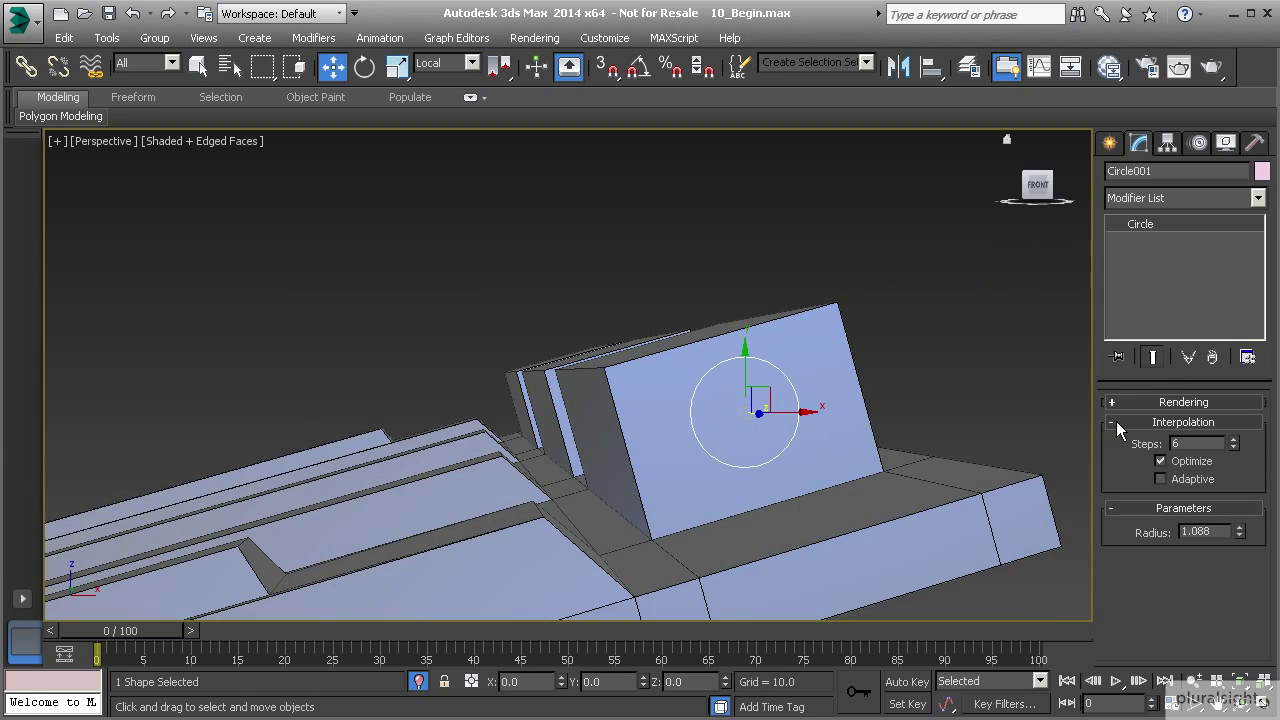
{"action": "left_click", "coordinate": [1234, 448]}
{"action": "left_click", "coordinate": [1234, 448]}
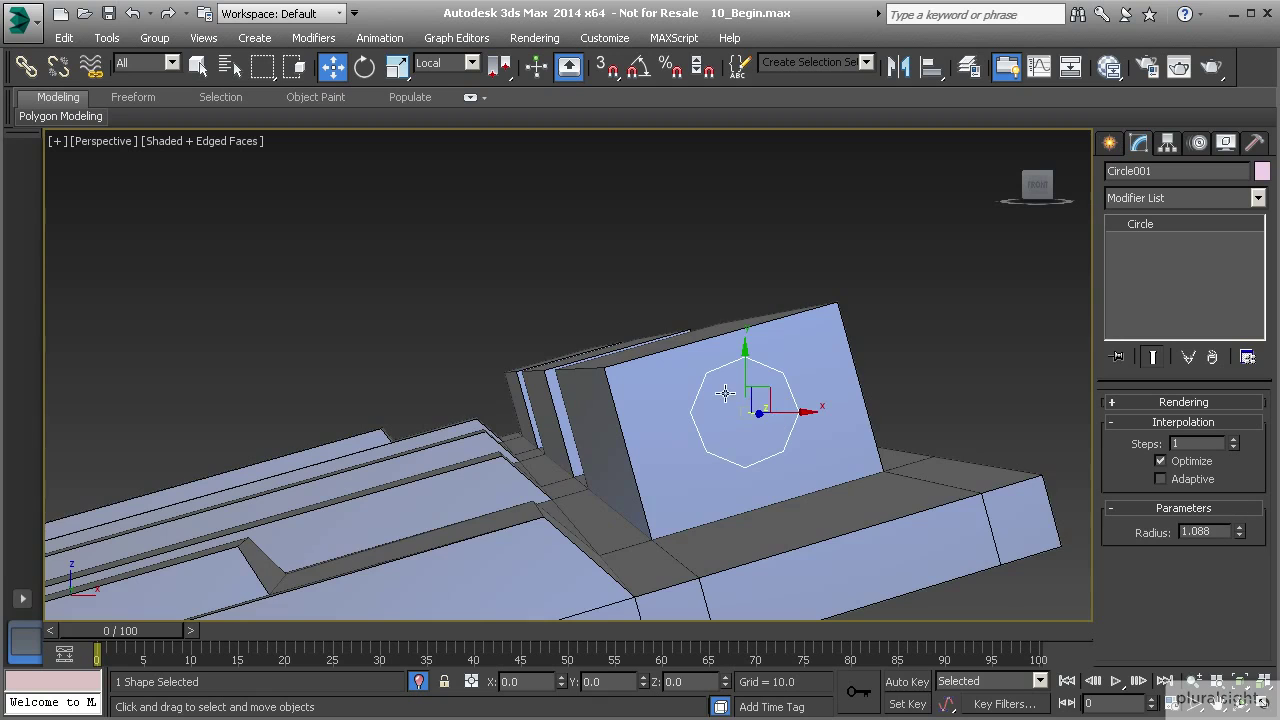
Rotate the eight-sided circle about its center in Front view to suit the tilt of the hinge block.
{"action": "scroll", "coordinate": [726, 396], "scroll_direction": "up", "scroll_amount": 2}
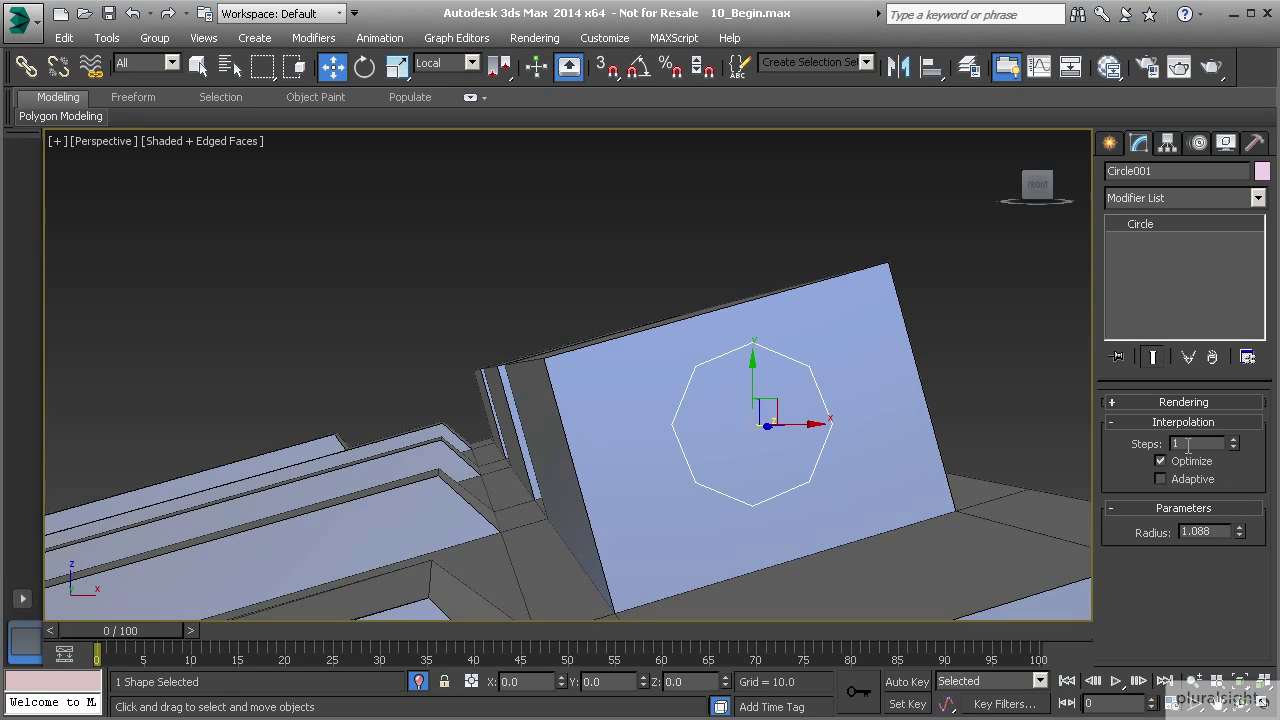
{"action": "middle_click_drag", "start_coordinate": [798, 417], "coordinate": [776, 414], "text": "alt"}
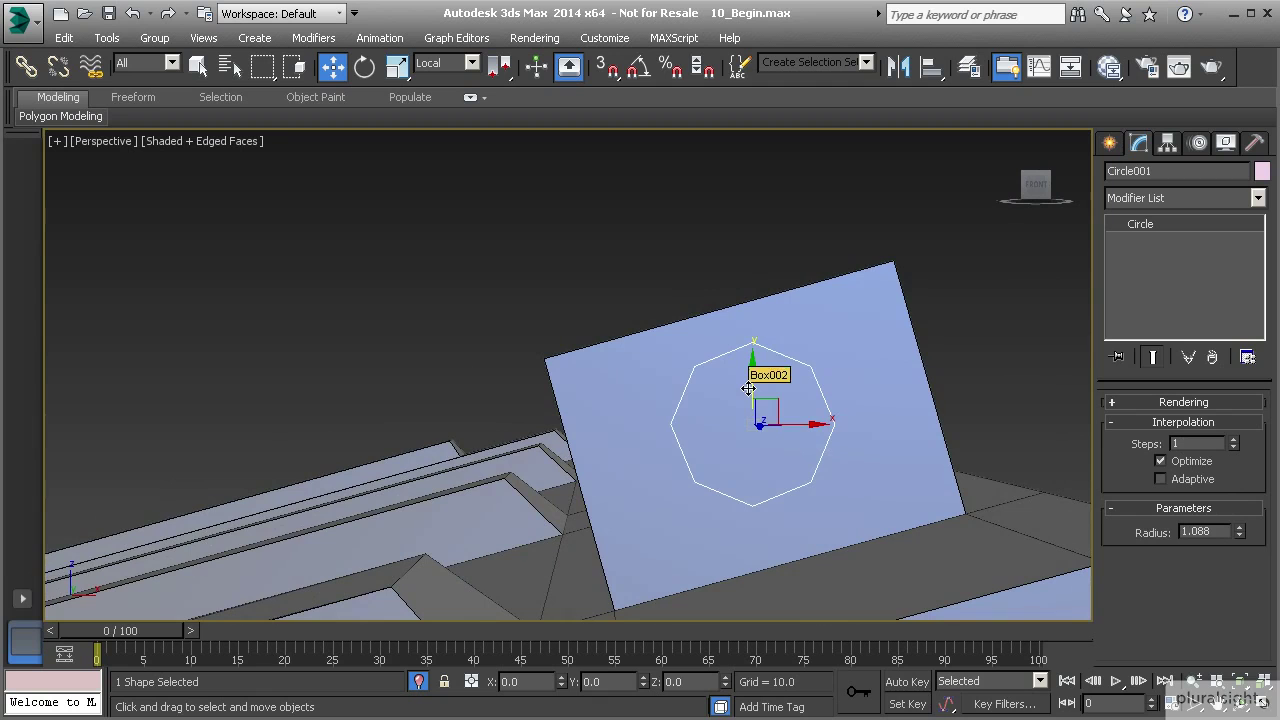
{"action": "key", "text": "f"}
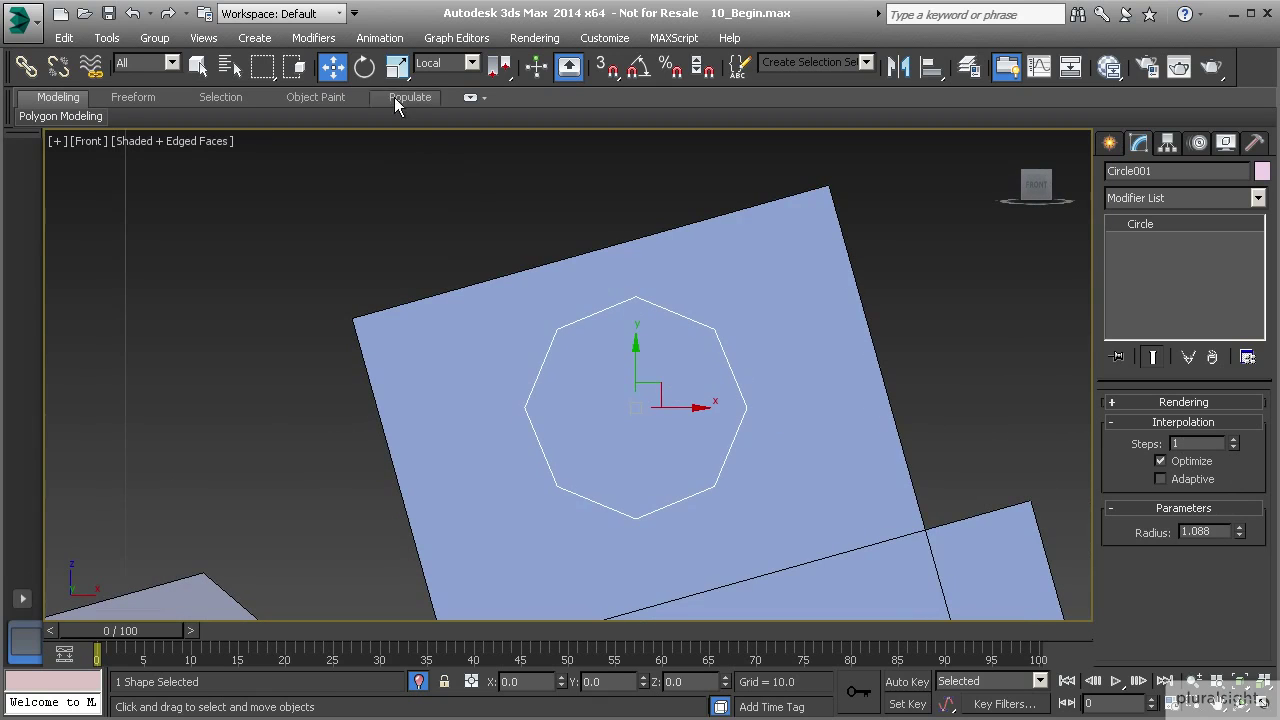
{"action": "left_click", "coordinate": [365, 67]}
{"action": "left_click_drag", "start_coordinate": [680, 372], "coordinate": [660, 346]}
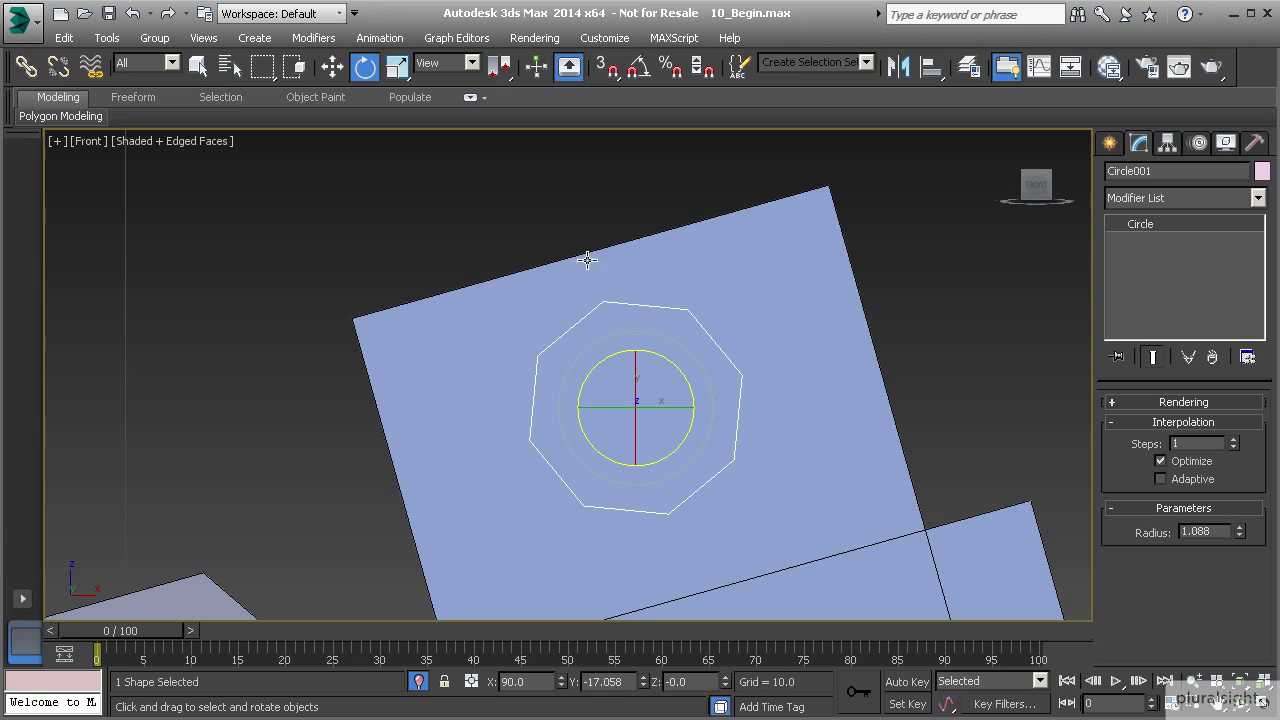
{"action": "left_click_drag", "start_coordinate": [666, 369], "coordinate": [678, 363]}
Select the lid and turn on 3D snapping with Vertex as the only snap target.
{"action": "left_click", "coordinate": [393, 334]}
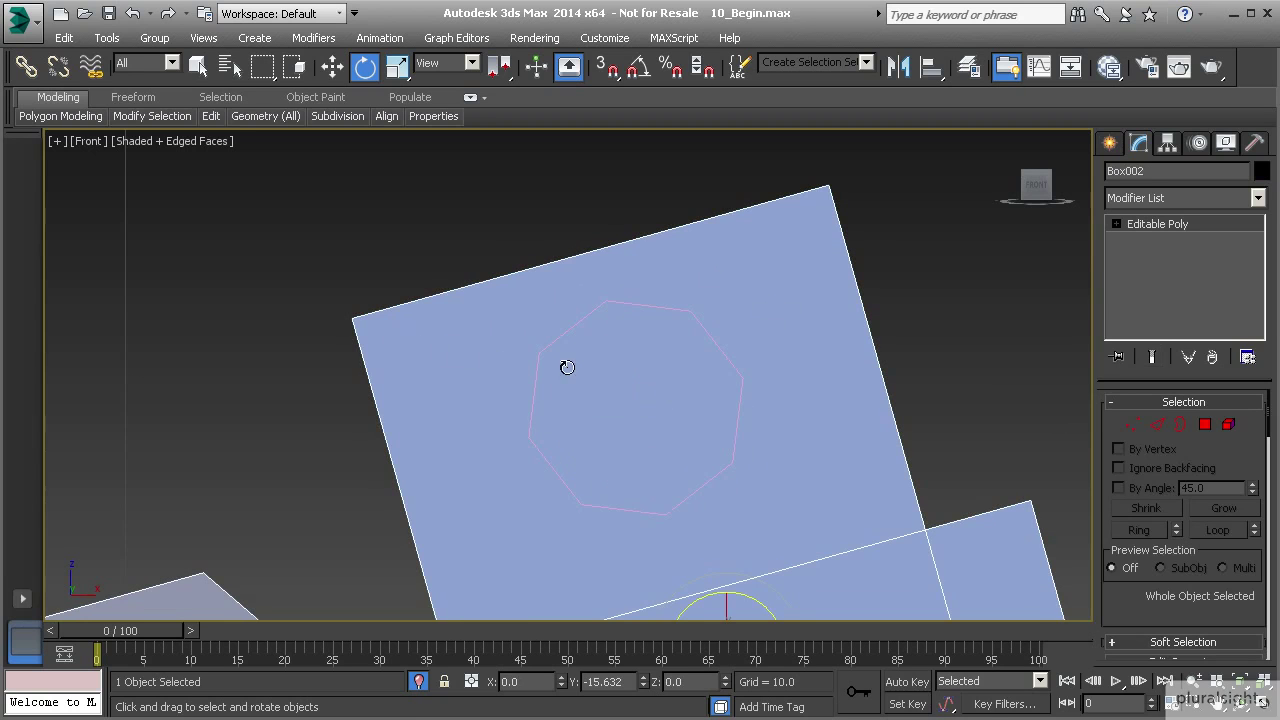
{"action": "right_click", "coordinate": [605, 68]}
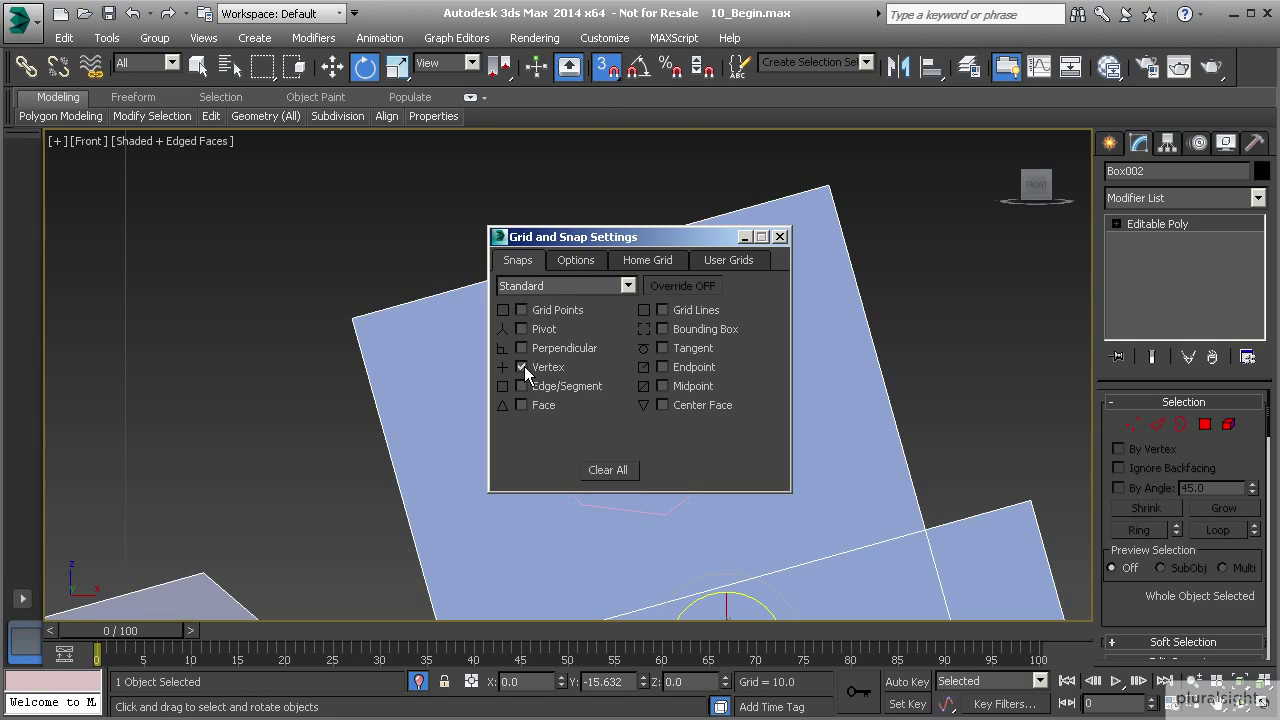
{"action": "left_click", "coordinate": [780, 236]}
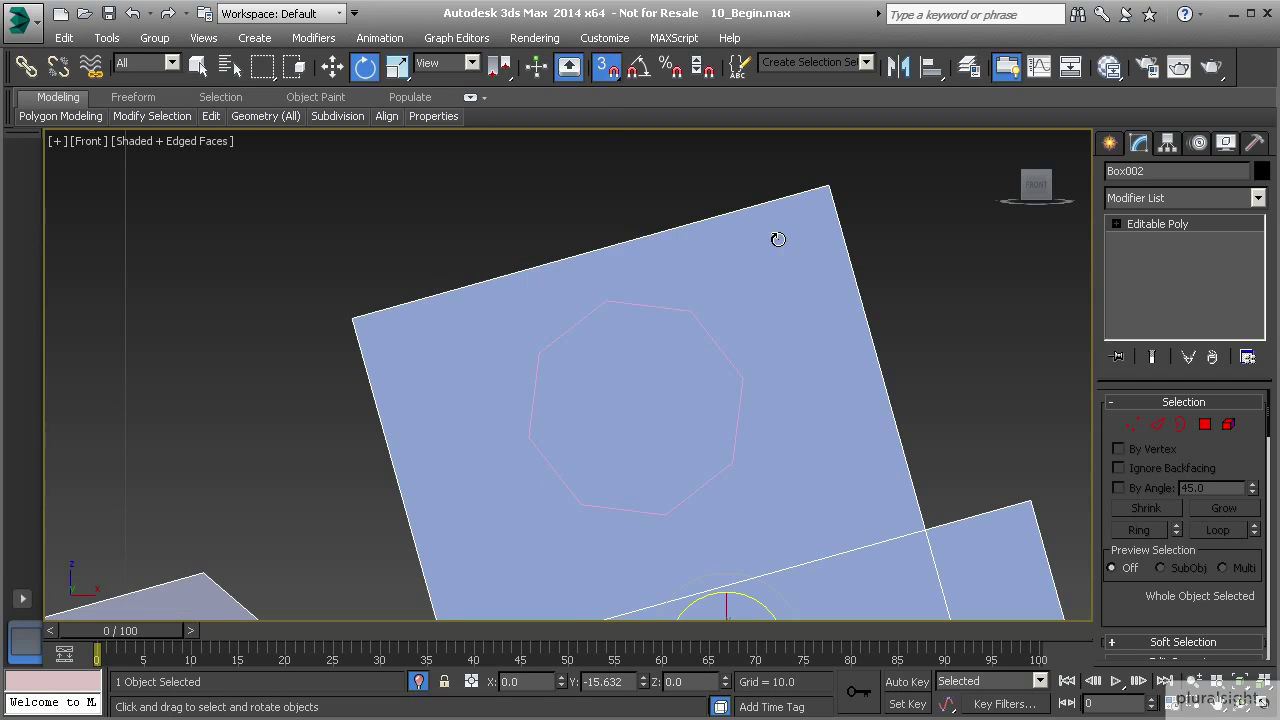
In vertex mode, Cut from the hinge block's upper corner to the circle and around its eight vertices to form a closed octagon.
{"action": "left_click", "coordinate": [1133, 424]}
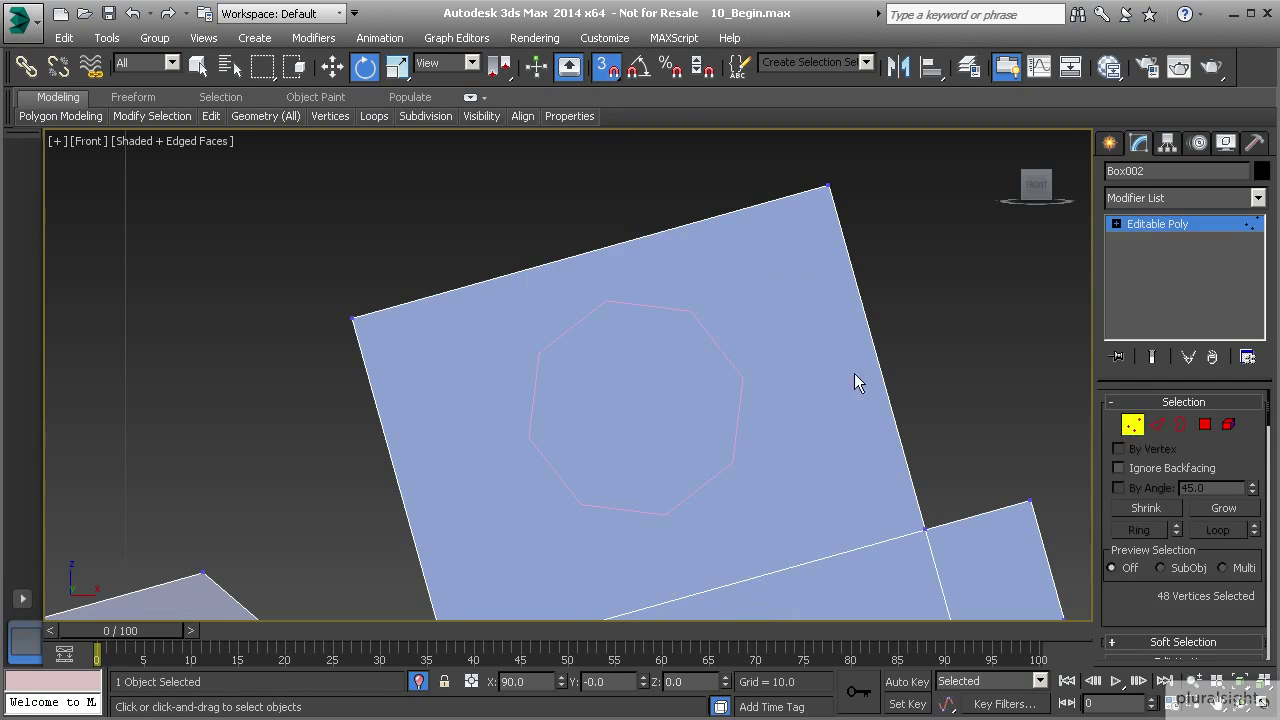
{"action": "right_click", "coordinate": [630, 290]}
{"action": "left_click", "coordinate": [608, 93]}
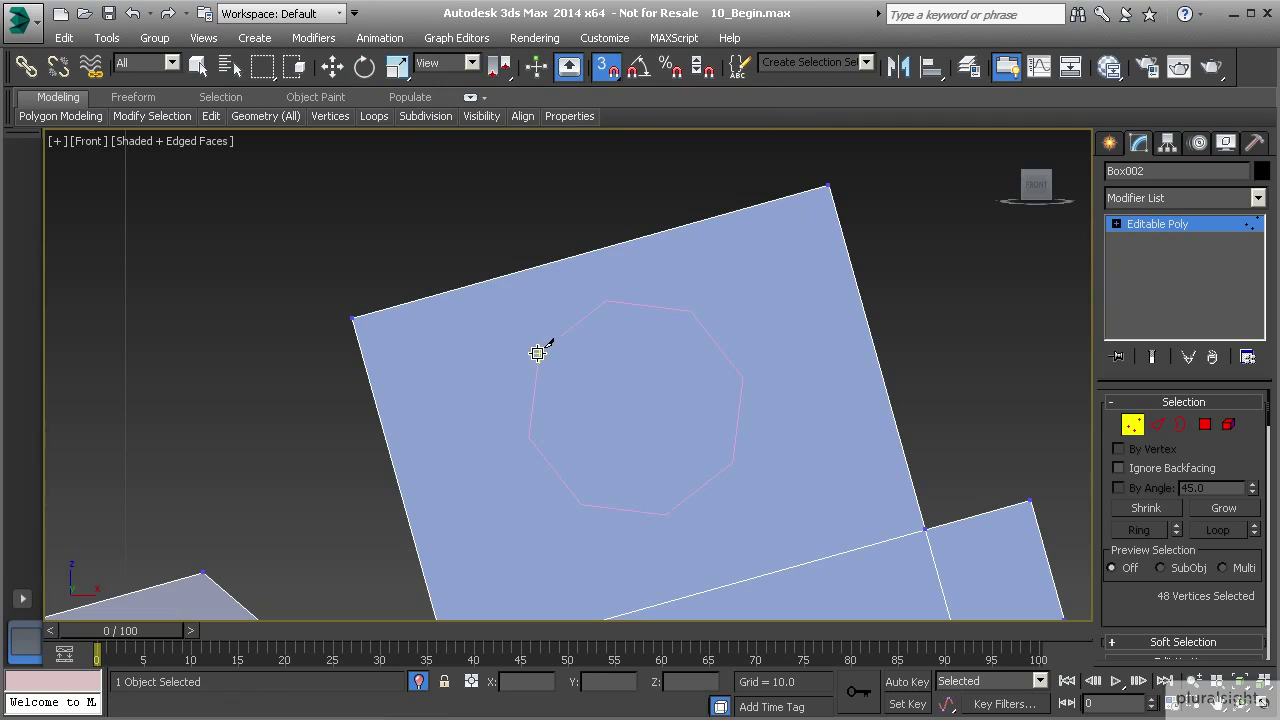
{"action": "left_click", "coordinate": [352, 318]}
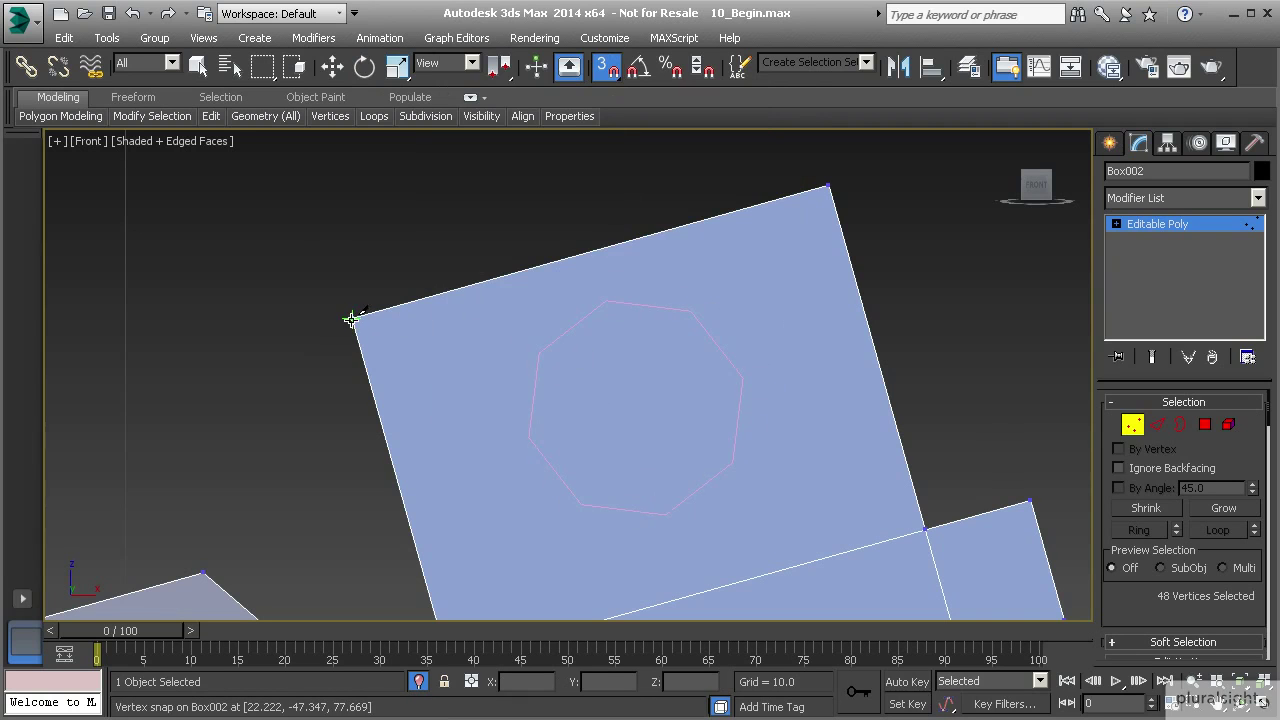
{"action": "left_click", "coordinate": [539, 355]}
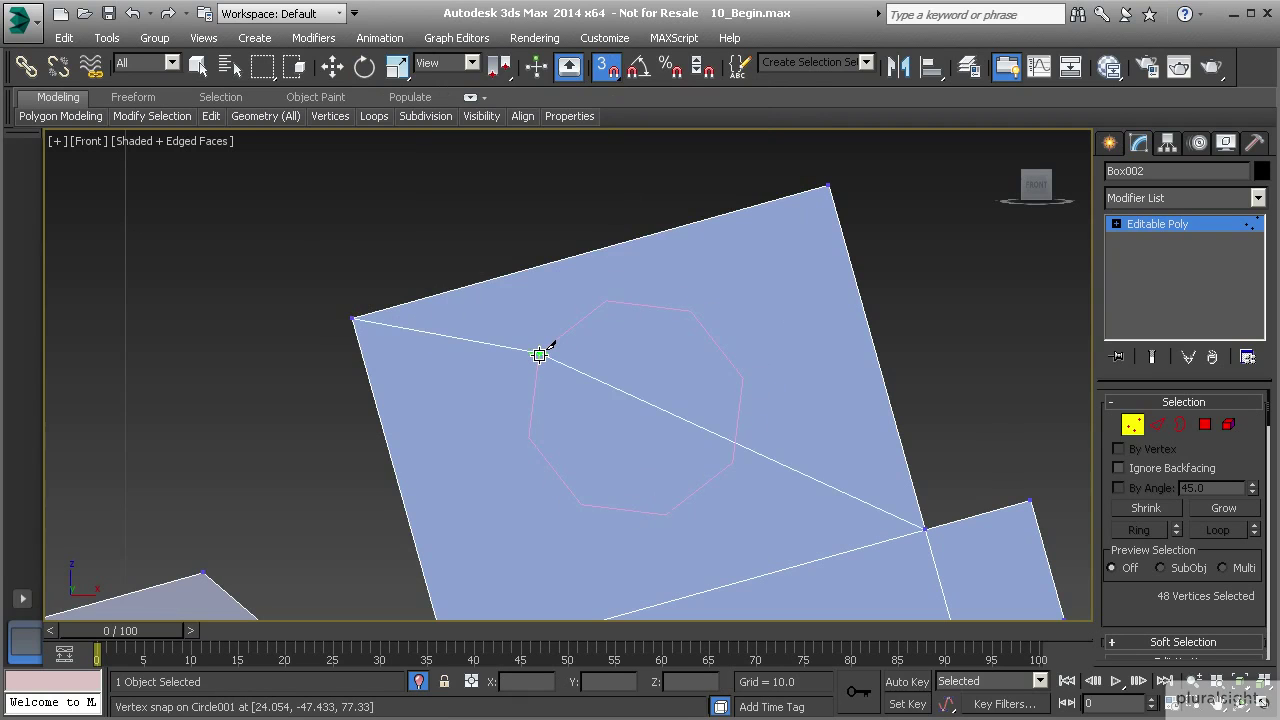
{"action": "left_click", "coordinate": [606, 300]}
{"action": "left_click", "coordinate": [690, 311]}
{"action": "left_click", "coordinate": [742, 378]}
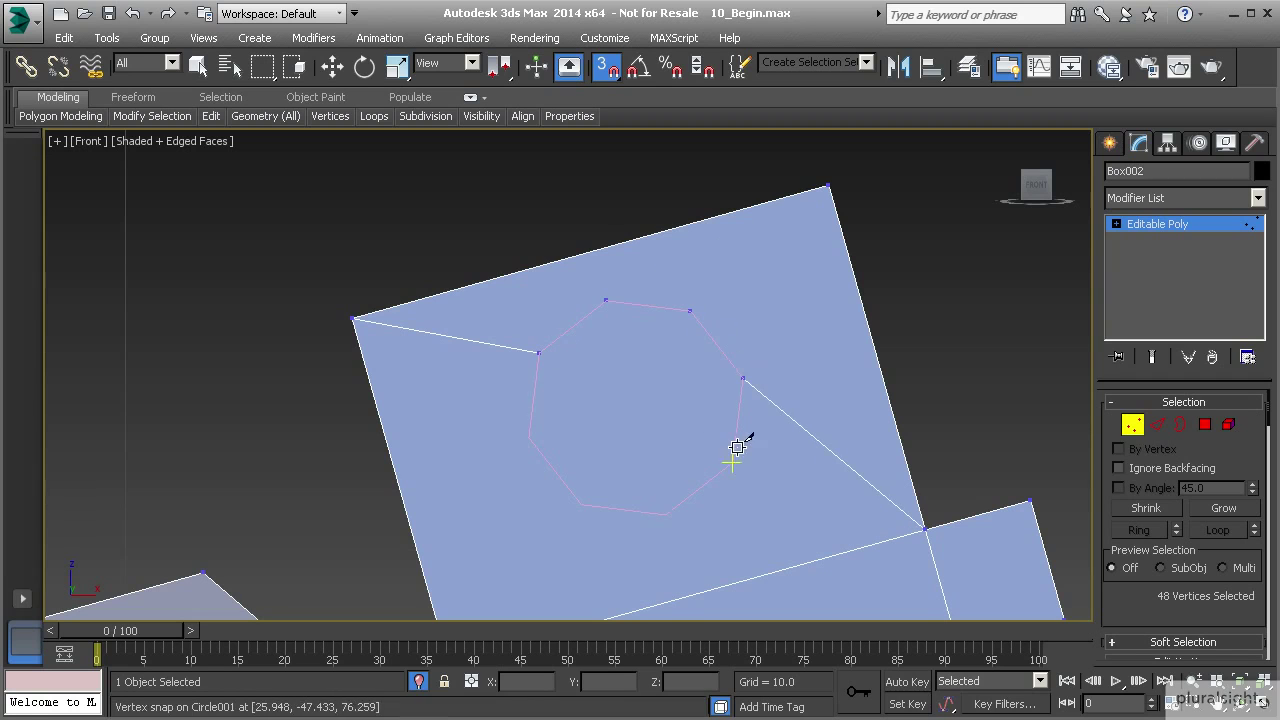
{"action": "left_click", "coordinate": [733, 461]}
{"action": "left_click", "coordinate": [665, 515]}
{"action": "left_click", "coordinate": [578, 507]}
{"action": "left_click", "coordinate": [527, 436]}
{"action": "key", "text": "e"}
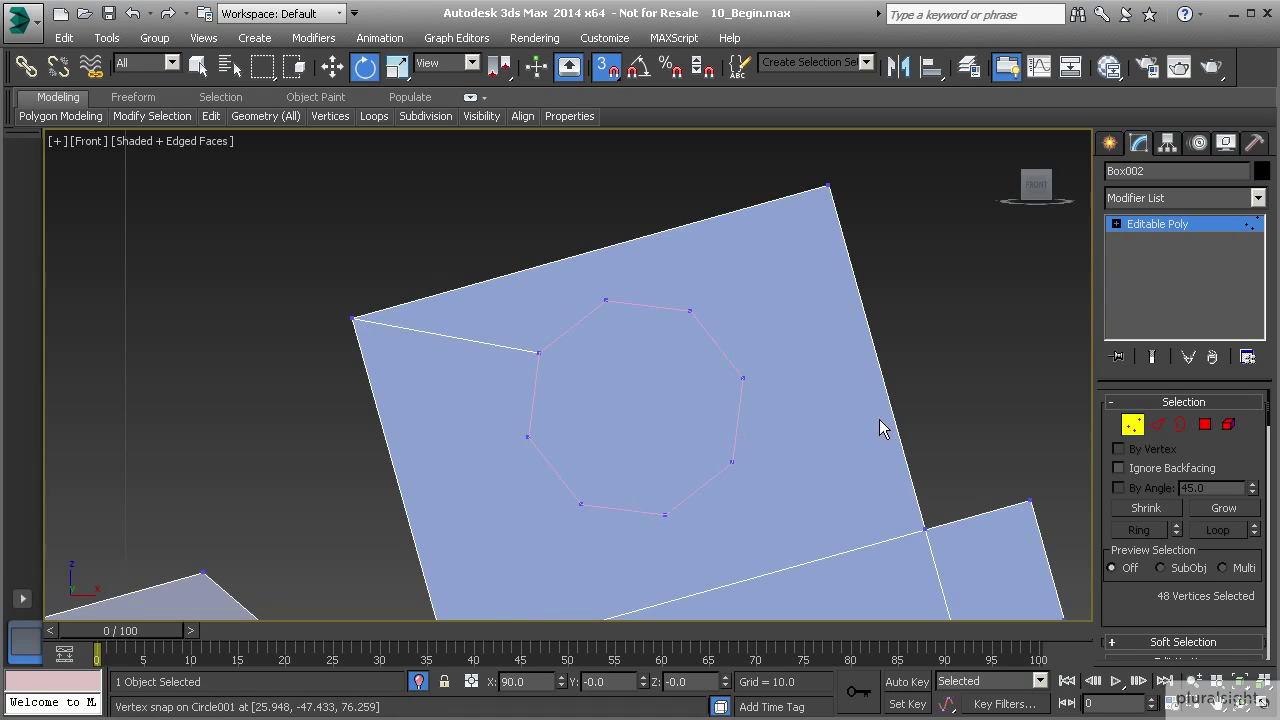
Examine the octagonal cut on the end hinge block's outer face in Perspective view from several angles.
{"action": "key", "text": "p"}
{"action": "middle_click_drag", "start_coordinate": [879, 419], "coordinate": [769, 426], "text": "alt"}
{"action": "scroll", "coordinate": [728, 430], "scroll_direction": "down", "scroll_amount": 8}
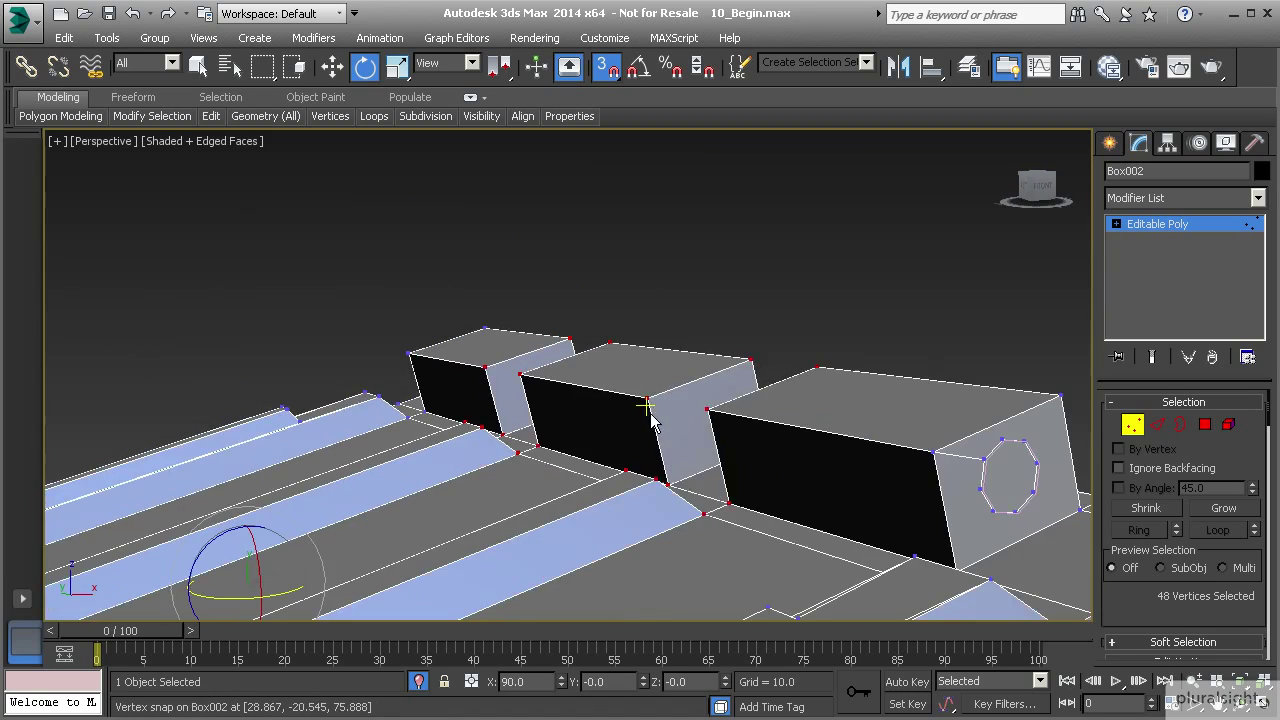
{"action": "middle_click_drag", "start_coordinate": [650, 420], "coordinate": [617, 449], "text": "alt"}
{"action": "scroll", "coordinate": [640, 468], "scroll_direction": "up", "scroll_amount": 3}
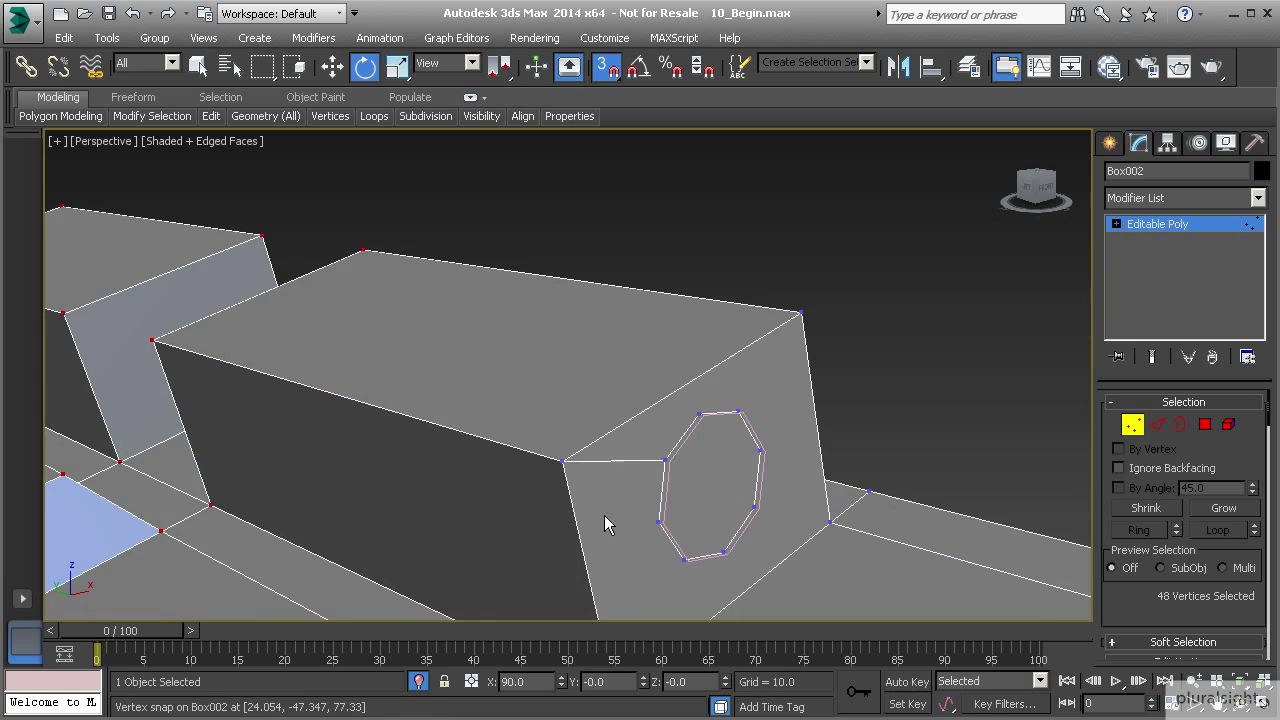
{"action": "scroll", "coordinate": [700, 434], "scroll_direction": "down", "scroll_amount": 5}
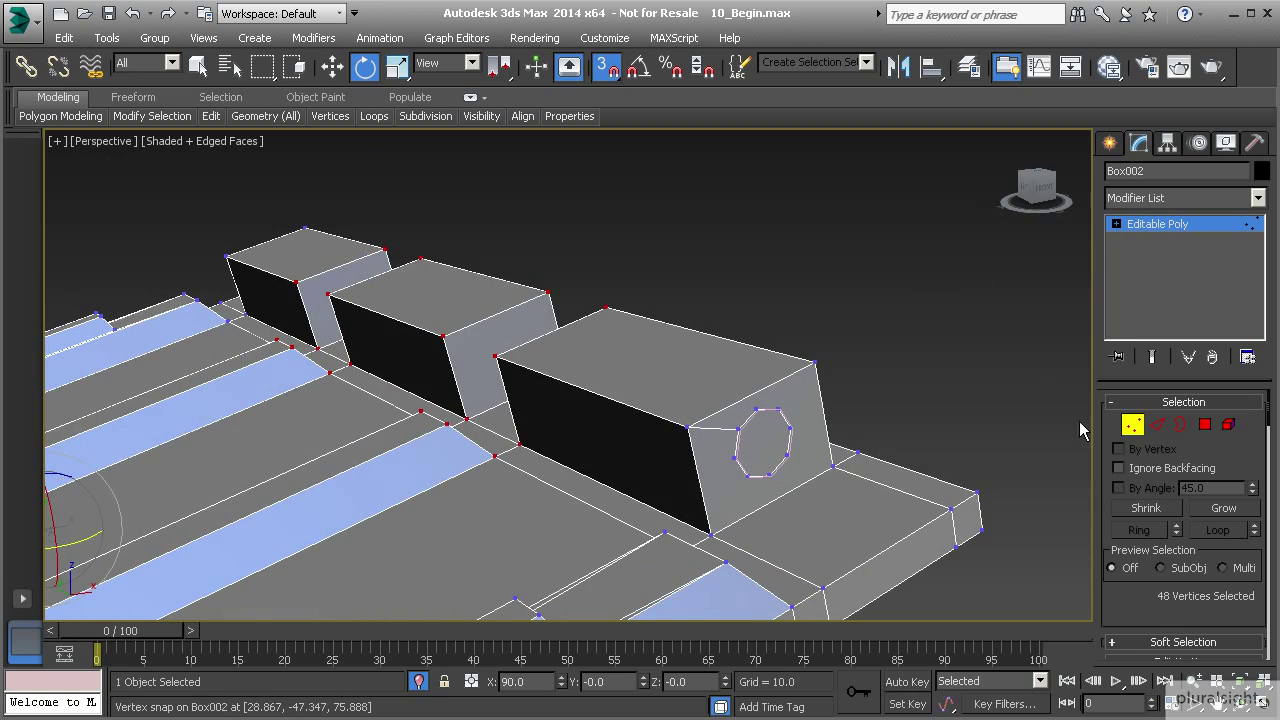
Leave vertex editing, hide the eight-sided guide circle at the octagonal cut, and select the lid.
{"action": "left_click", "coordinate": [1131, 426]}
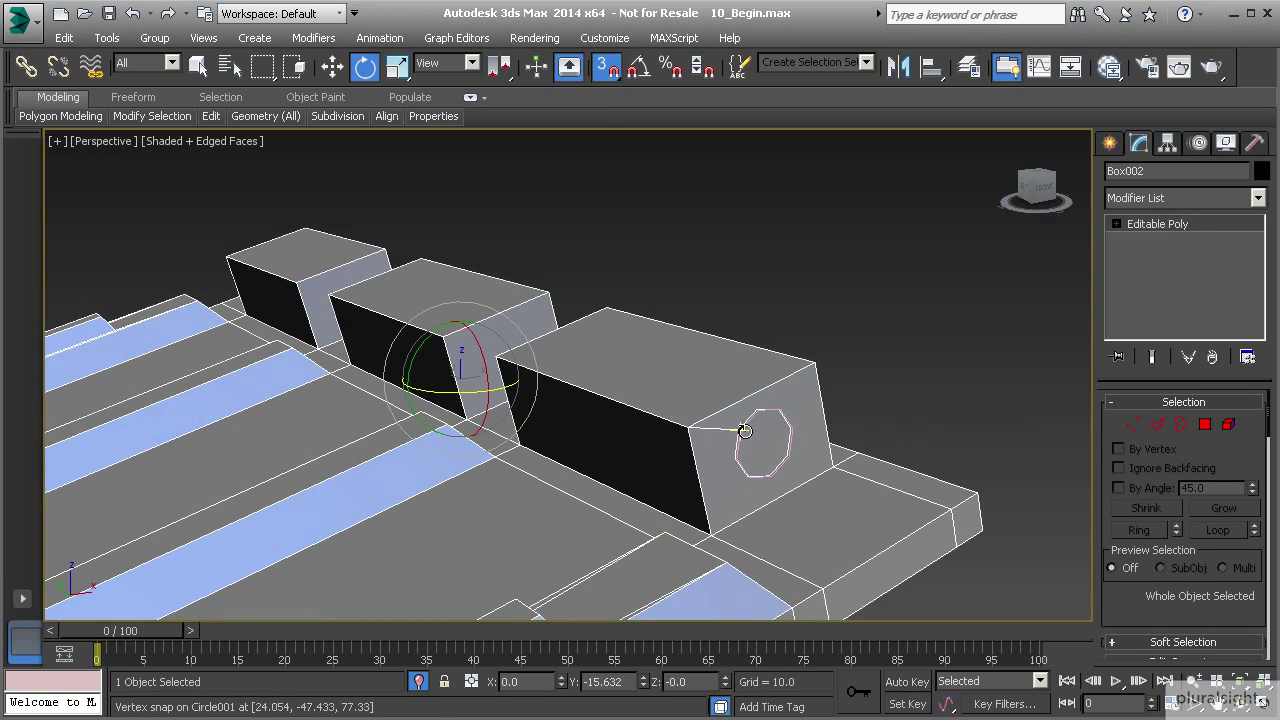
{"action": "right_click", "coordinate": [781, 427]}
{"action": "left_click", "coordinate": [628, 466]}
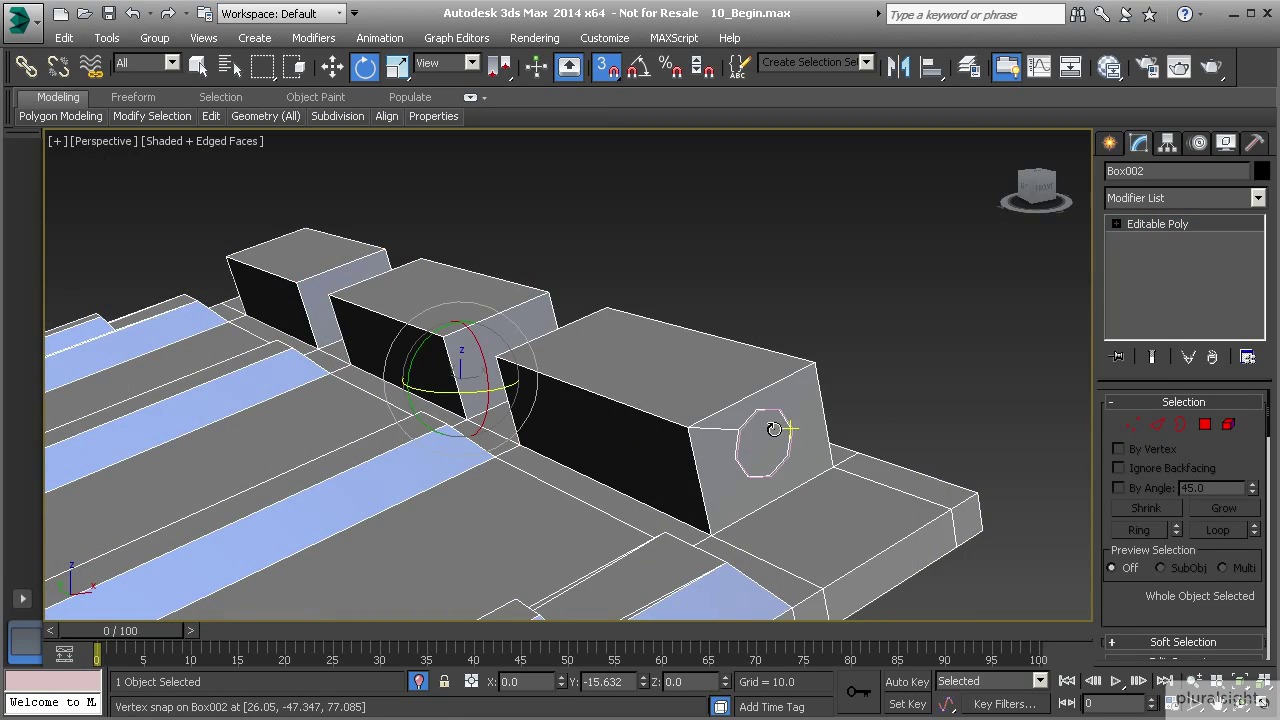
{"action": "left_click", "coordinate": [774, 412]}
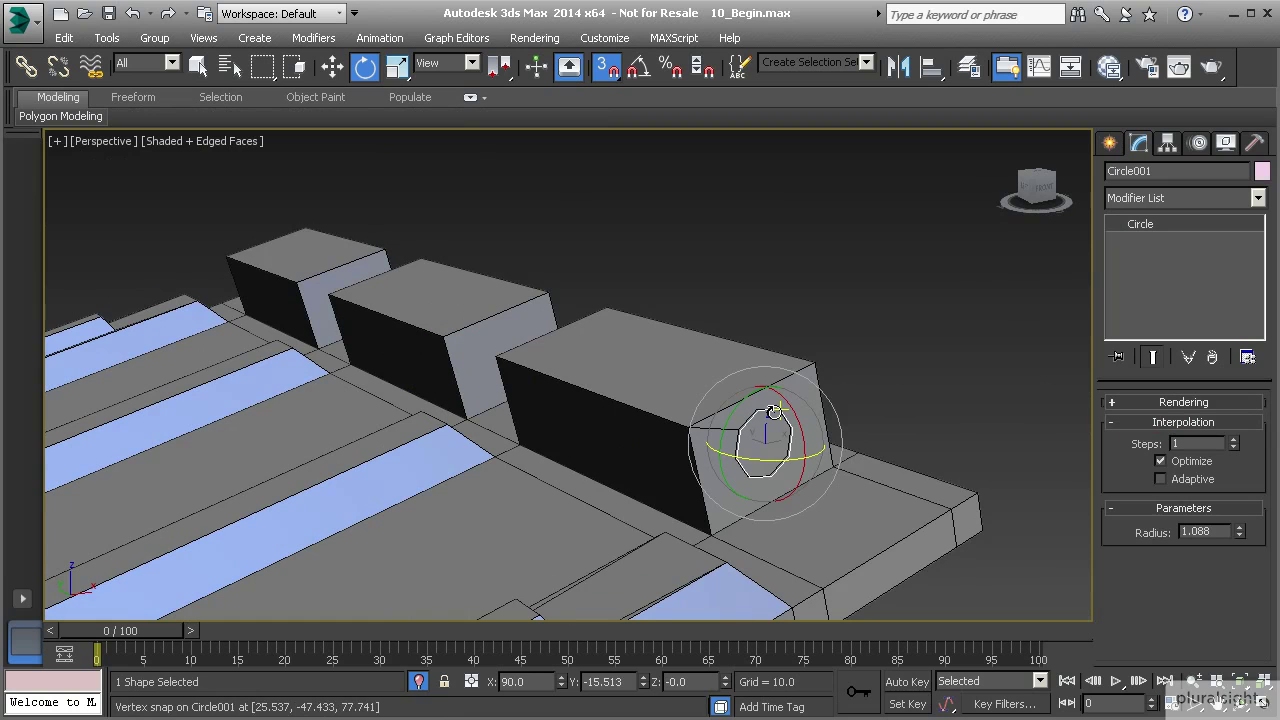
{"action": "right_click", "coordinate": [774, 412]}
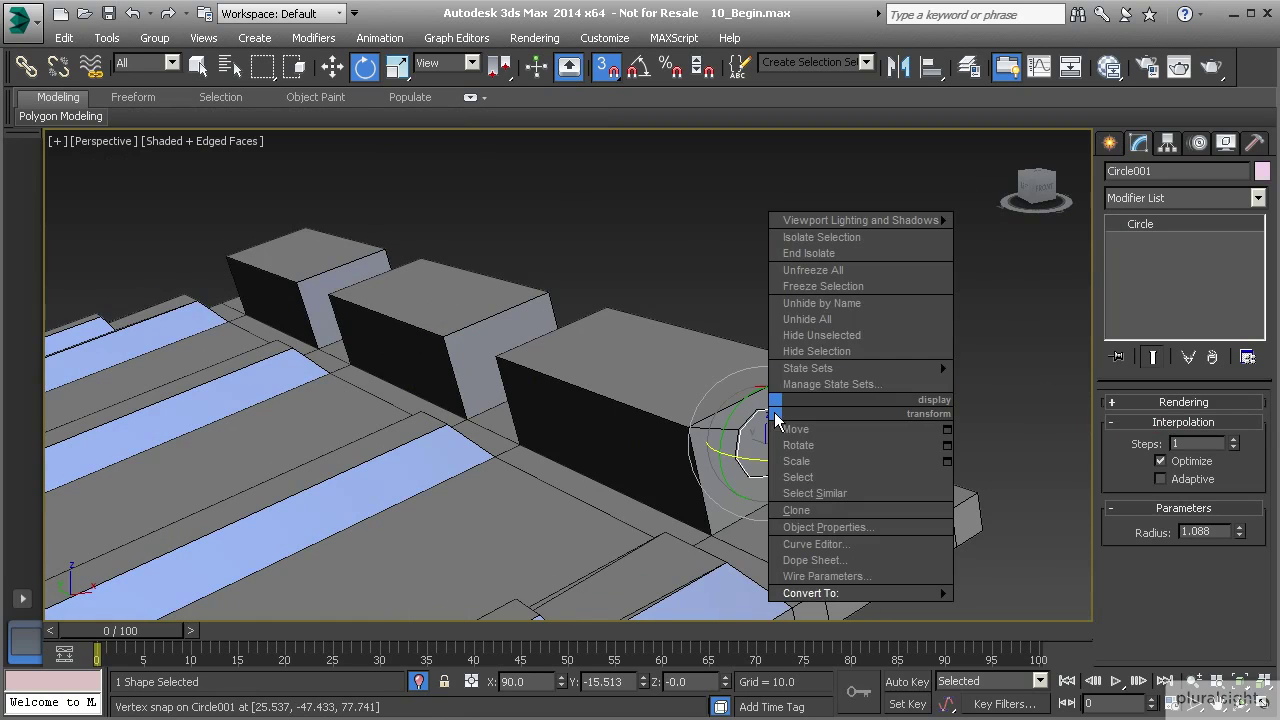
{"action": "left_click", "coordinate": [813, 351]}
{"action": "scroll", "coordinate": [749, 443], "scroll_direction": "up", "scroll_amount": 5}
{"action": "left_click", "coordinate": [685, 444]}
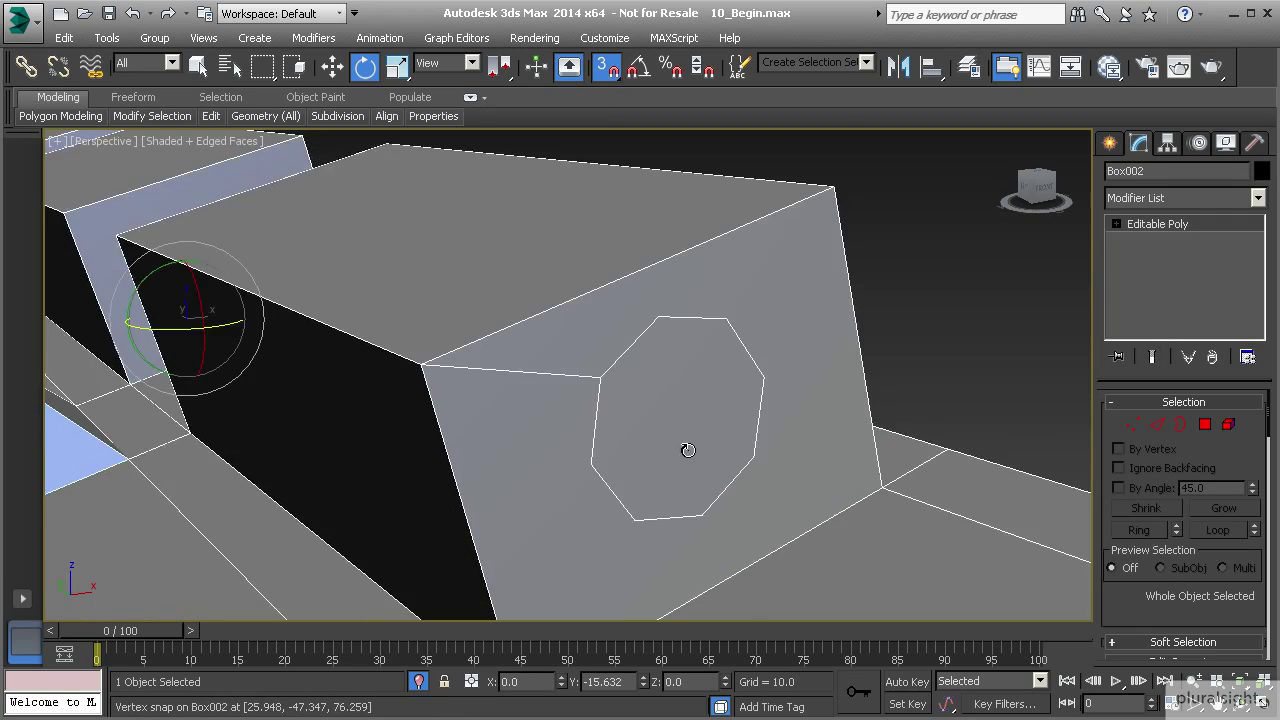
Unhide all objects and examine how the hinge bar runs through the lid's hinge blocks from several angles.
{"action": "scroll", "coordinate": [704, 454], "scroll_direction": "down", "scroll_amount": 5}
{"action": "middle_click_drag", "start_coordinate": [704, 454], "coordinate": [624, 428], "text": "alt"}
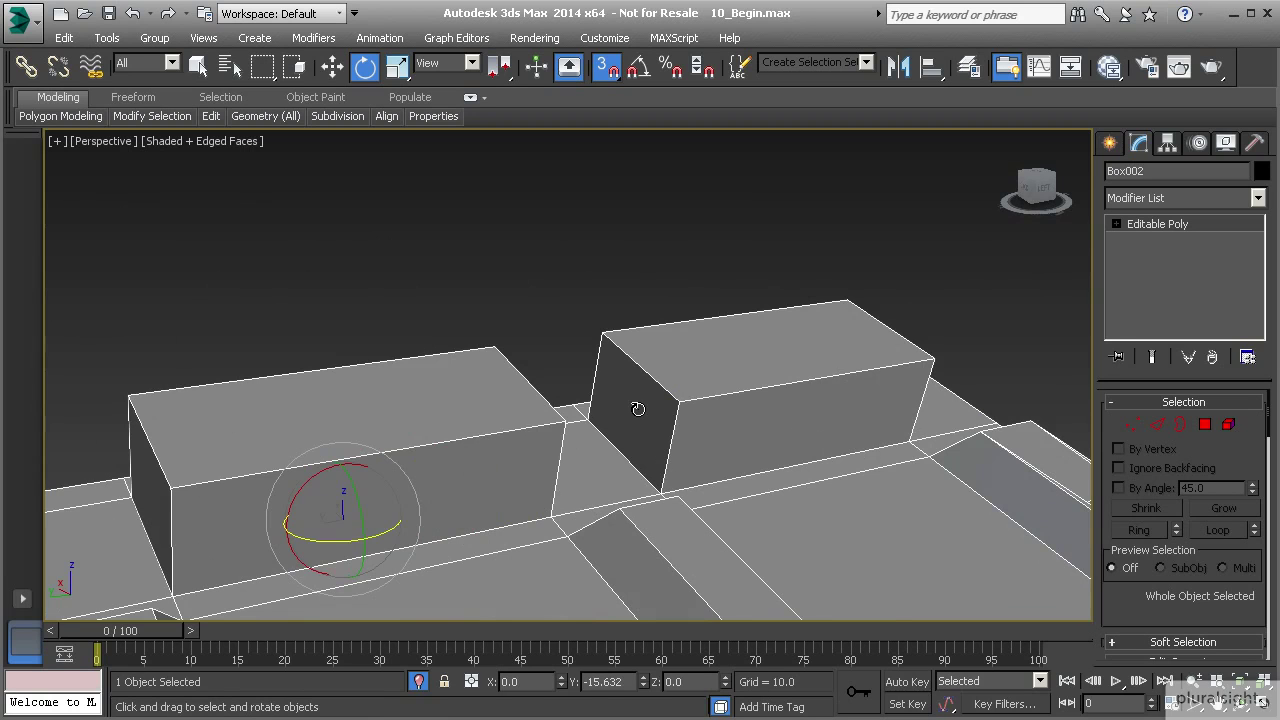
{"action": "middle_click_drag", "start_coordinate": [897, 374], "coordinate": [734, 360], "text": "alt"}
{"action": "right_click", "coordinate": [734, 360]}
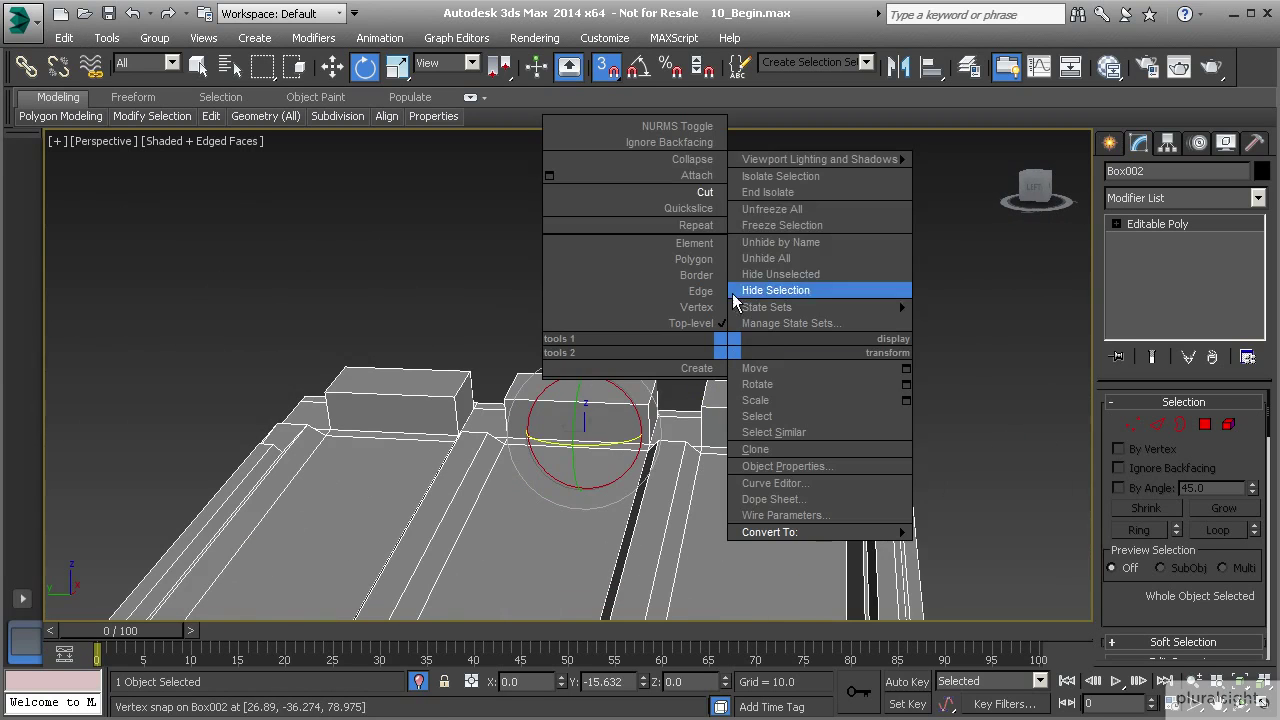
{"action": "left_click", "coordinate": [781, 259]}
{"action": "middle_click_drag", "start_coordinate": [786, 271], "coordinate": [684, 382], "text": "alt"}
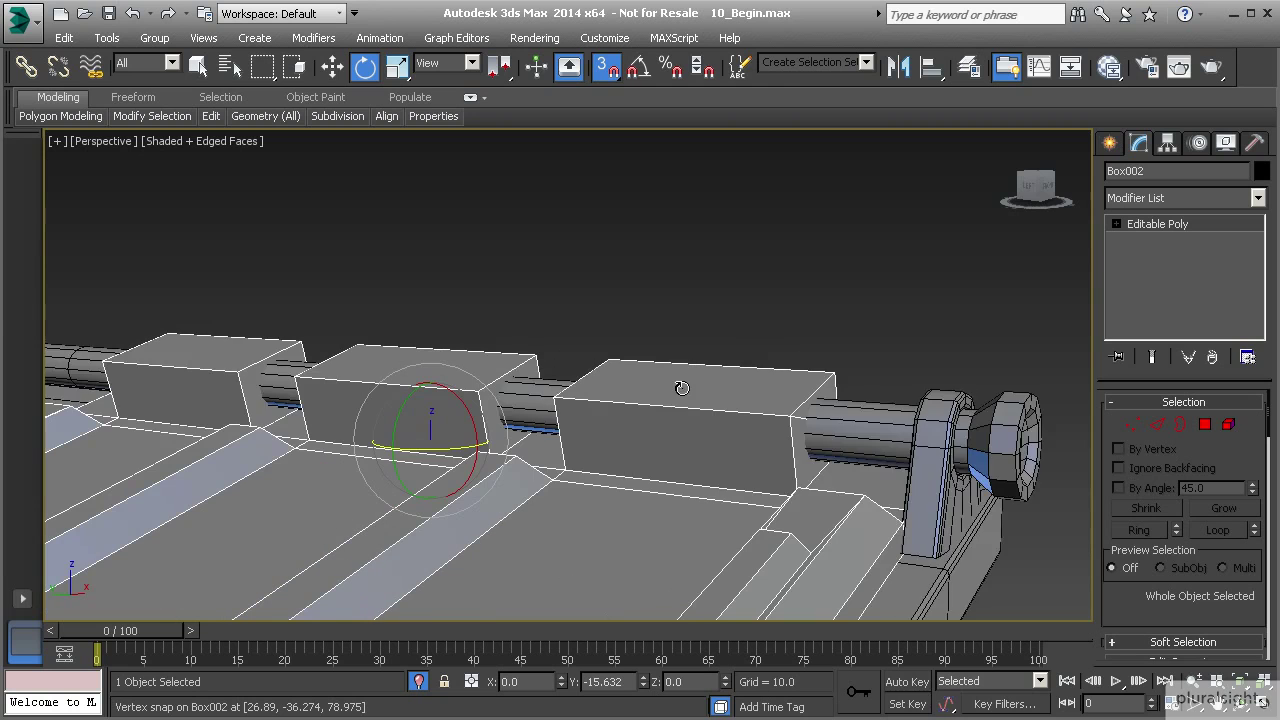
Isolate the lid and unhide only Circle001 by name.
{"action": "key", "text": "alt+q"}
{"action": "right_click", "coordinate": [716, 301]}
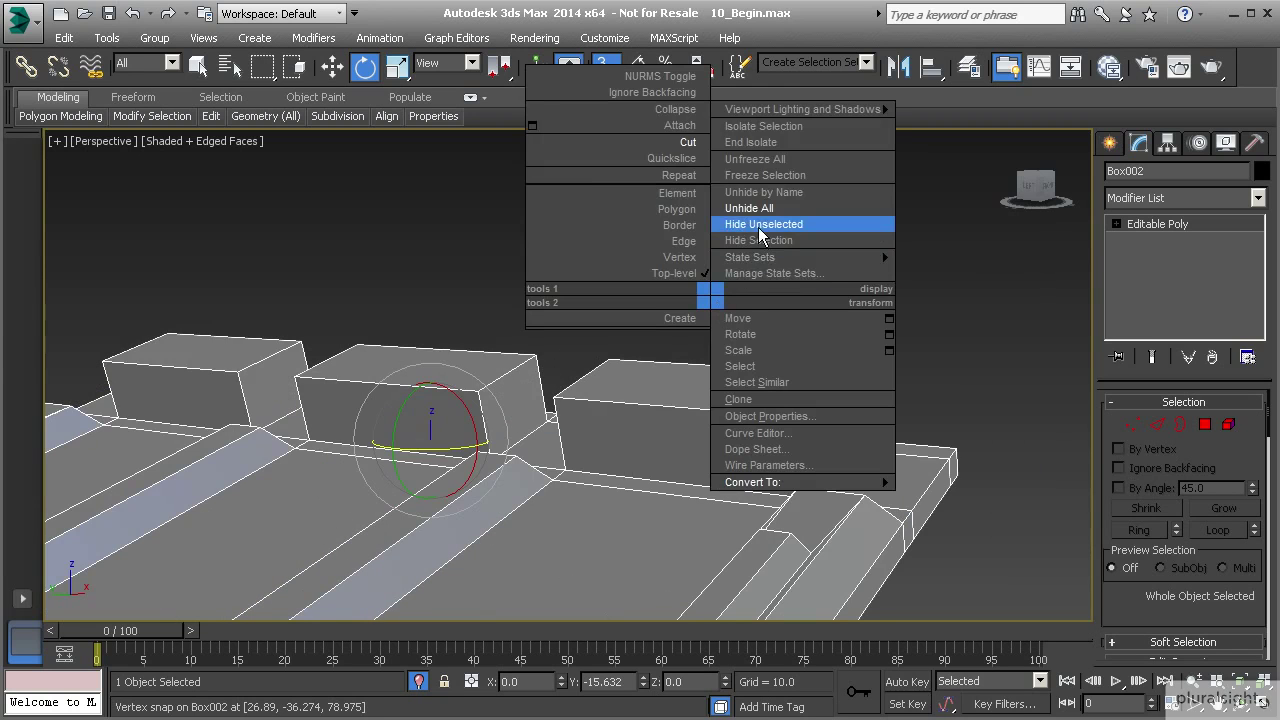
{"action": "left_click", "coordinate": [762, 191]}
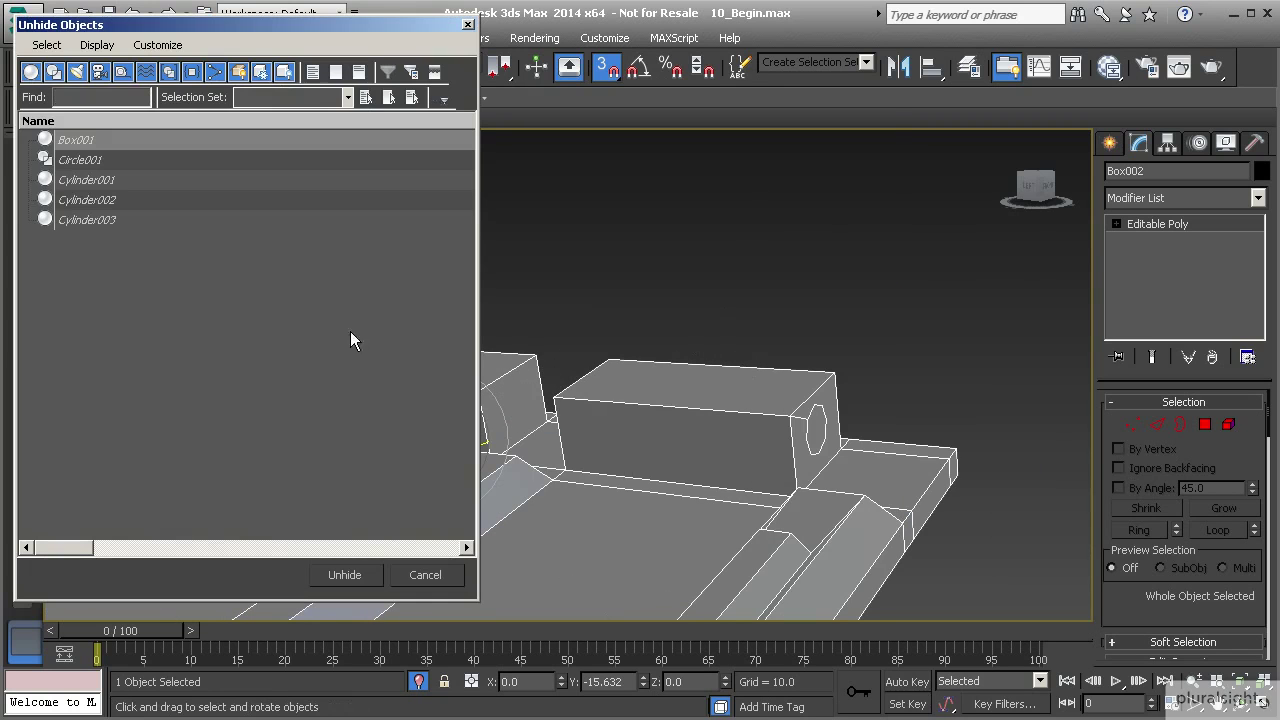
{"action": "left_click", "coordinate": [82, 162]}
{"action": "left_click", "coordinate": [350, 575]}
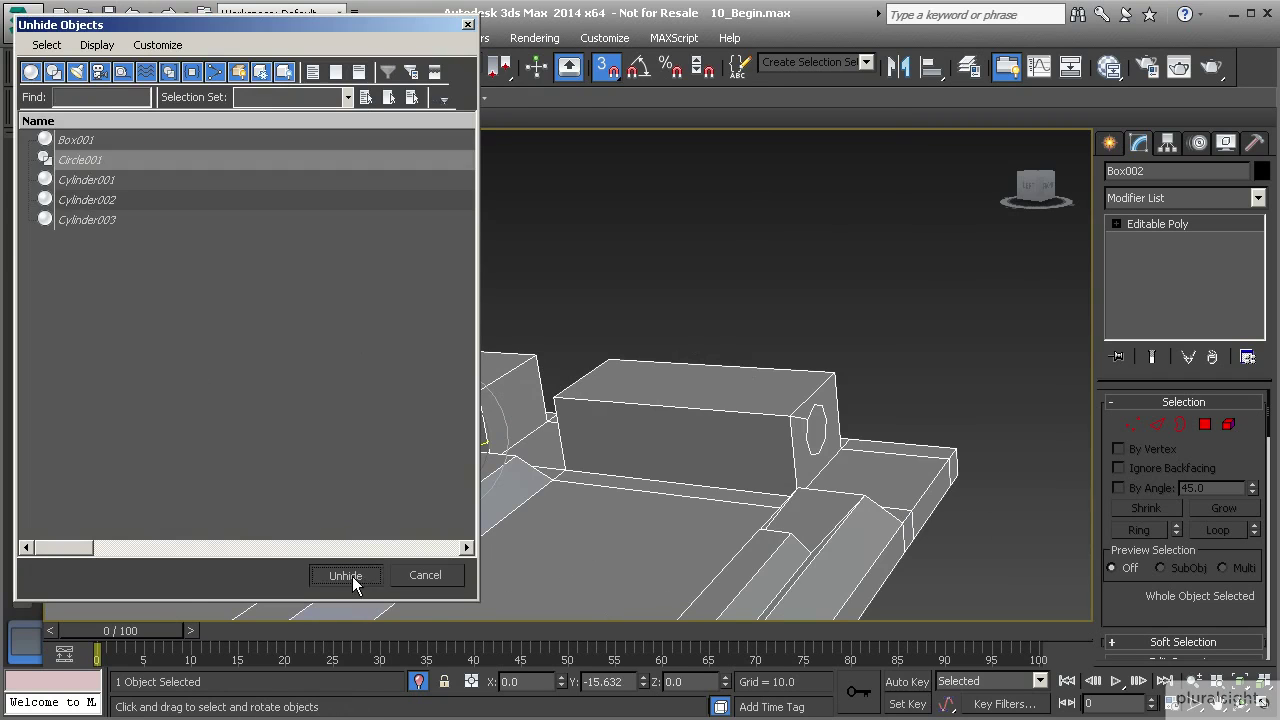
Turn off snapping and move the guide circle along its local Z axis to the inner face of the end hinge block.
{"action": "middle_click_drag", "start_coordinate": [540, 388], "coordinate": [480, 392], "text": "alt"}
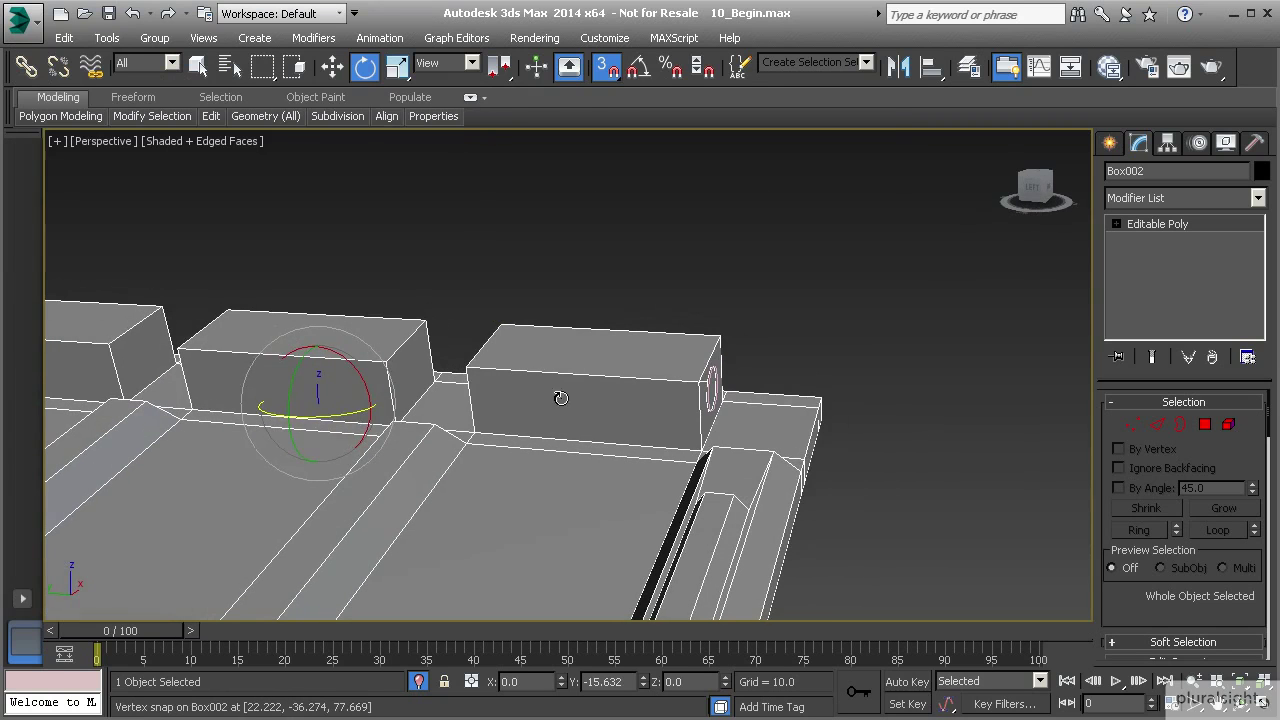
{"action": "left_click", "coordinate": [332, 66]}
{"action": "left_click", "coordinate": [704, 396]}
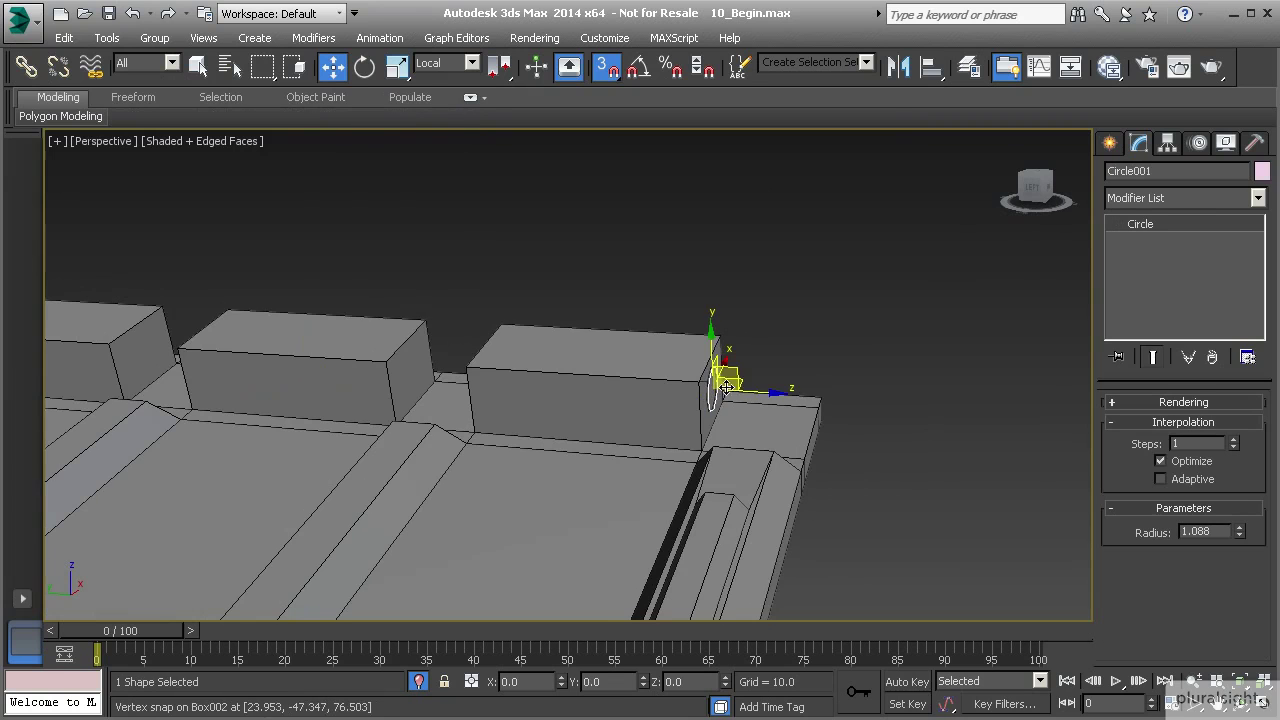
{"action": "left_click", "coordinate": [607, 66]}
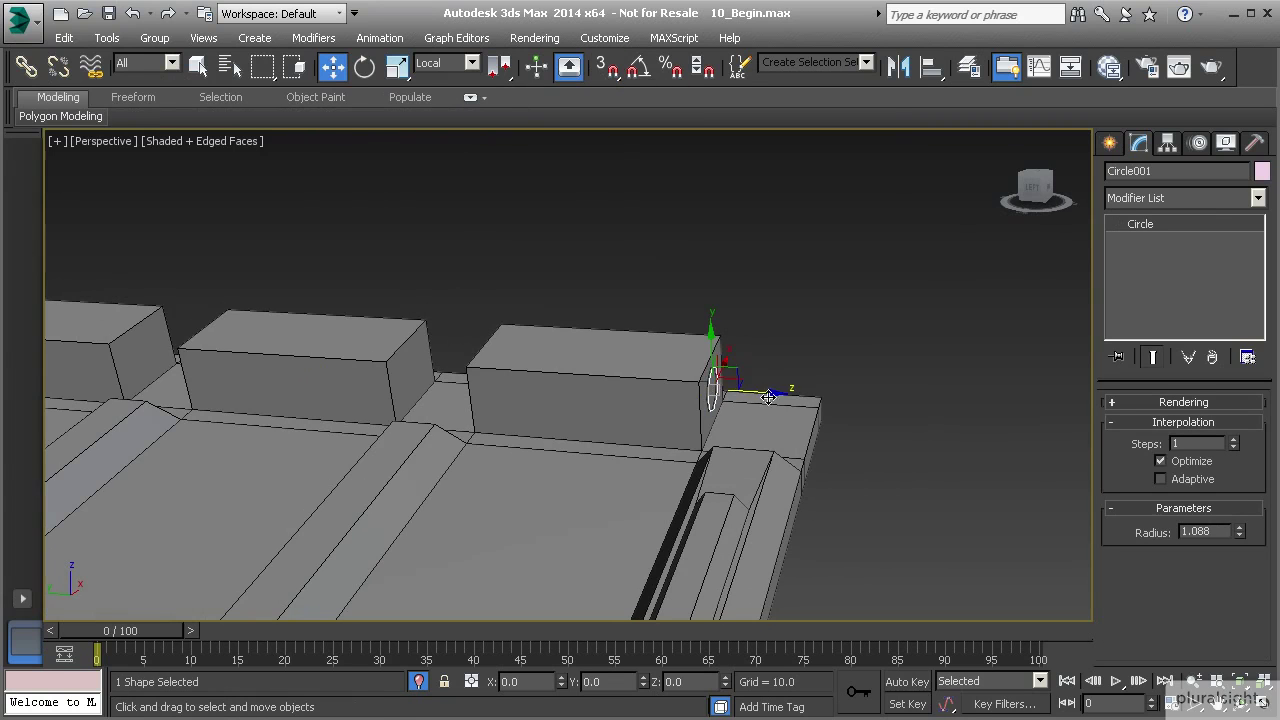
{"action": "left_click_drag", "start_coordinate": [766, 392], "coordinate": [540, 390]}
{"action": "middle_click_drag", "start_coordinate": [540, 390], "coordinate": [577, 388], "text": "alt"}
{"action": "scroll", "coordinate": [577, 388], "scroll_direction": "up", "scroll_amount": 8}
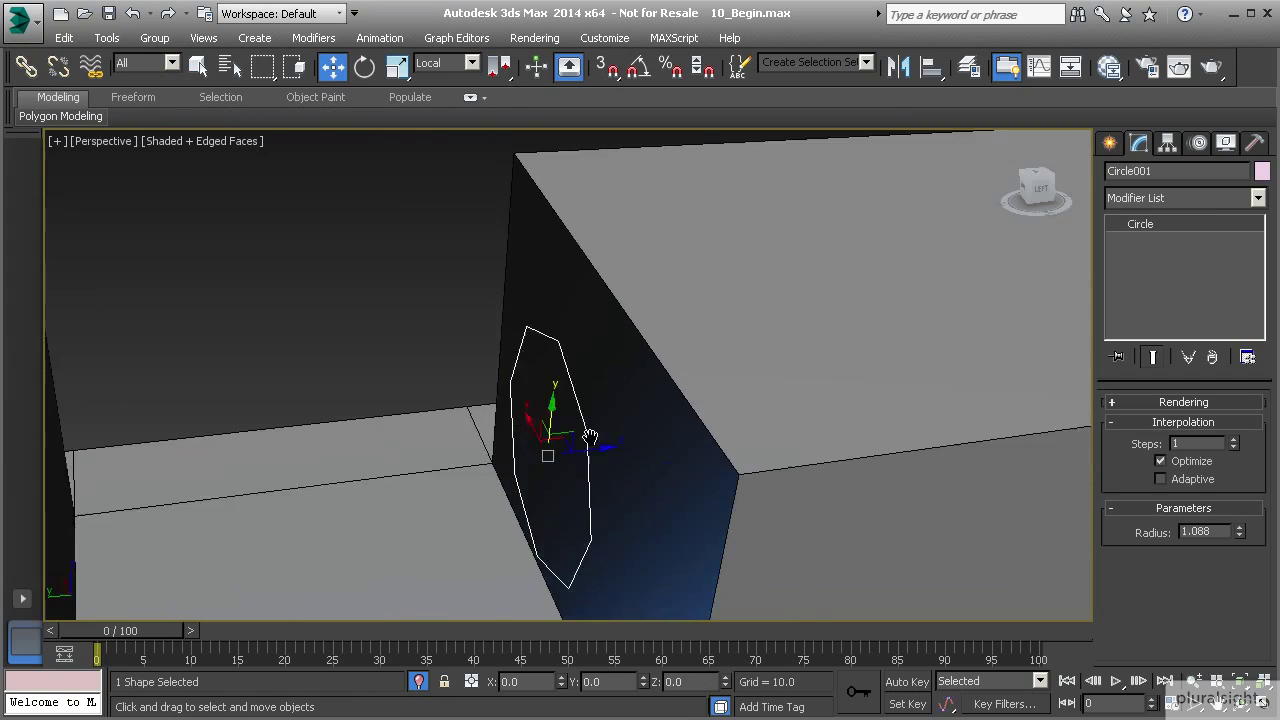
{"action": "left_click_drag", "start_coordinate": [506, 411], "coordinate": [541, 400]}
{"action": "middle_click_drag", "start_coordinate": [484, 365], "coordinate": [567, 341], "text": "alt"}
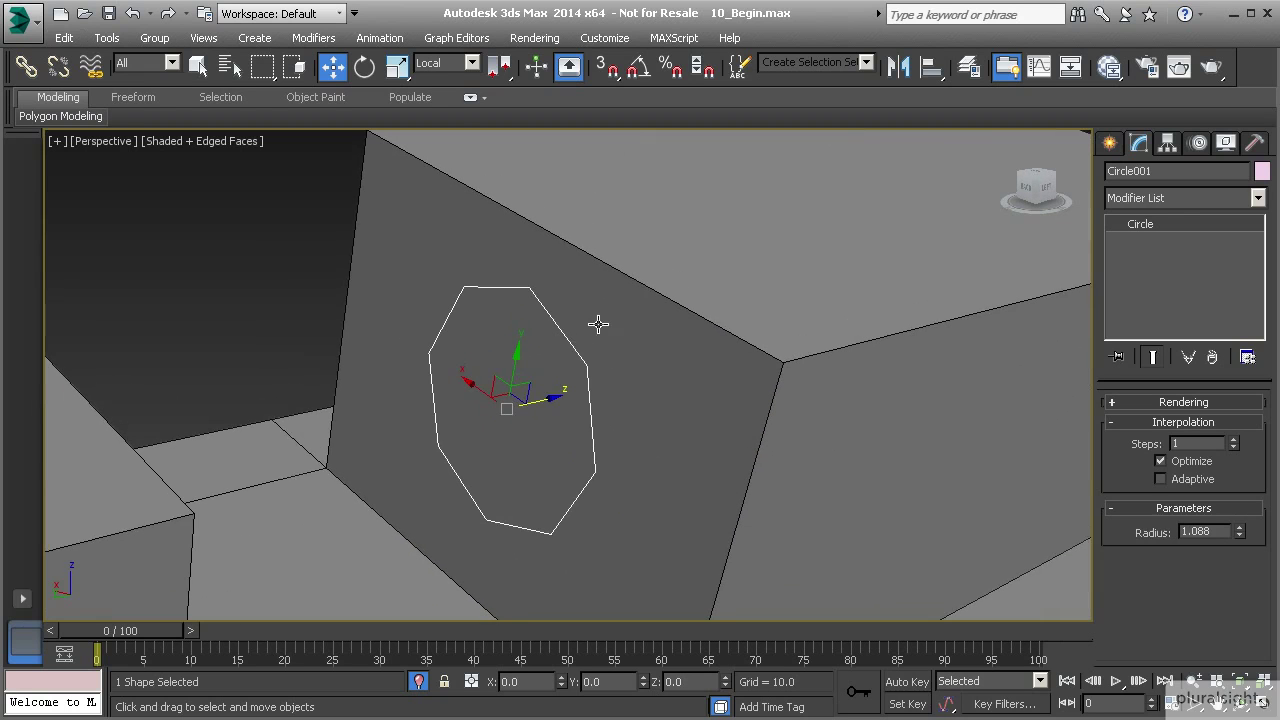
Turn 3D snapping back on and, in the lid's vertex mode, Cut from the inner face's upper rear corner to the circle's nearest vertex.
{"action": "left_click", "coordinate": [603, 323]}
{"action": "right_click", "coordinate": [594, 320]}
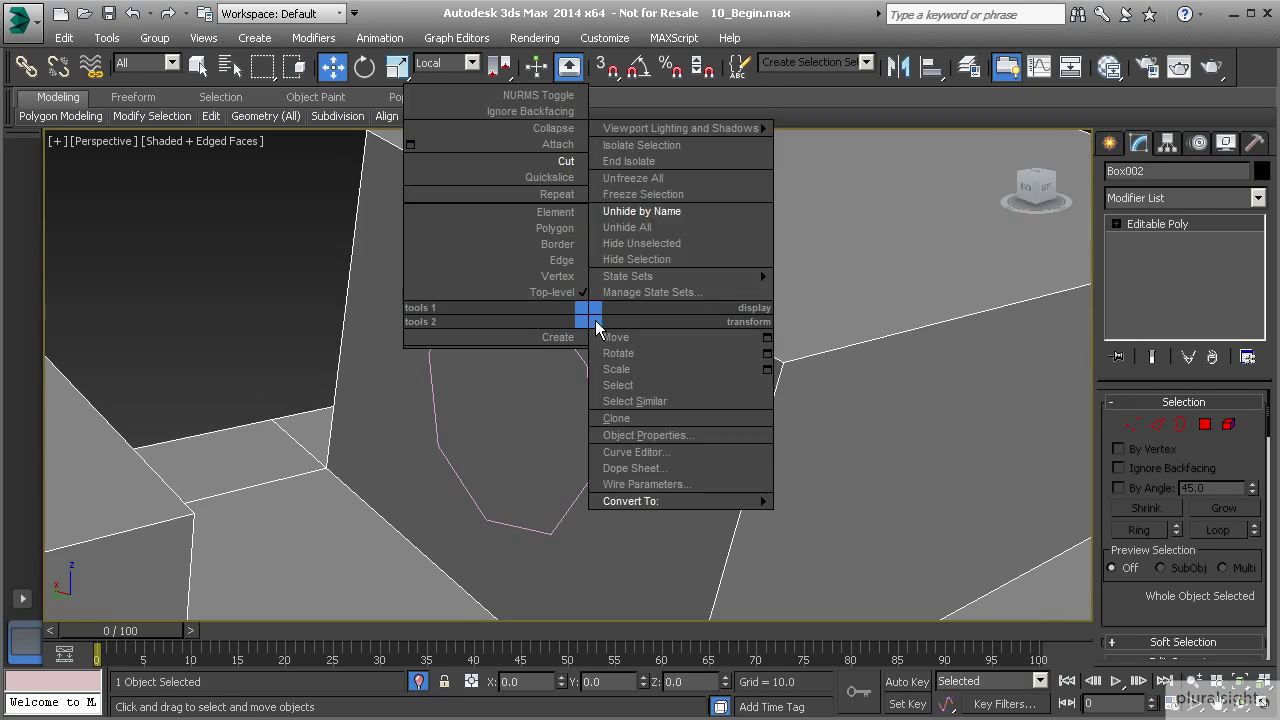
{"action": "left_click", "coordinate": [560, 165]}
{"action": "left_click", "coordinate": [610, 70]}
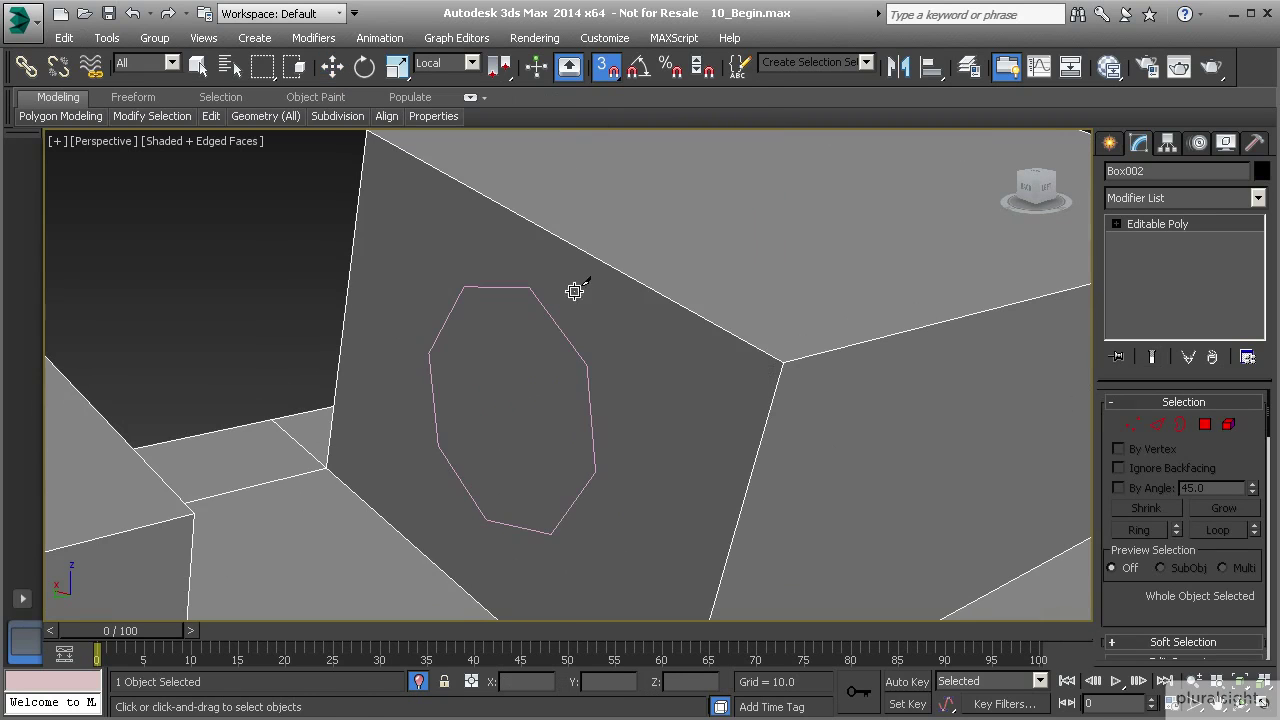
{"action": "middle_click_drag", "start_coordinate": [443, 314], "coordinate": [443, 363], "text": "alt"}
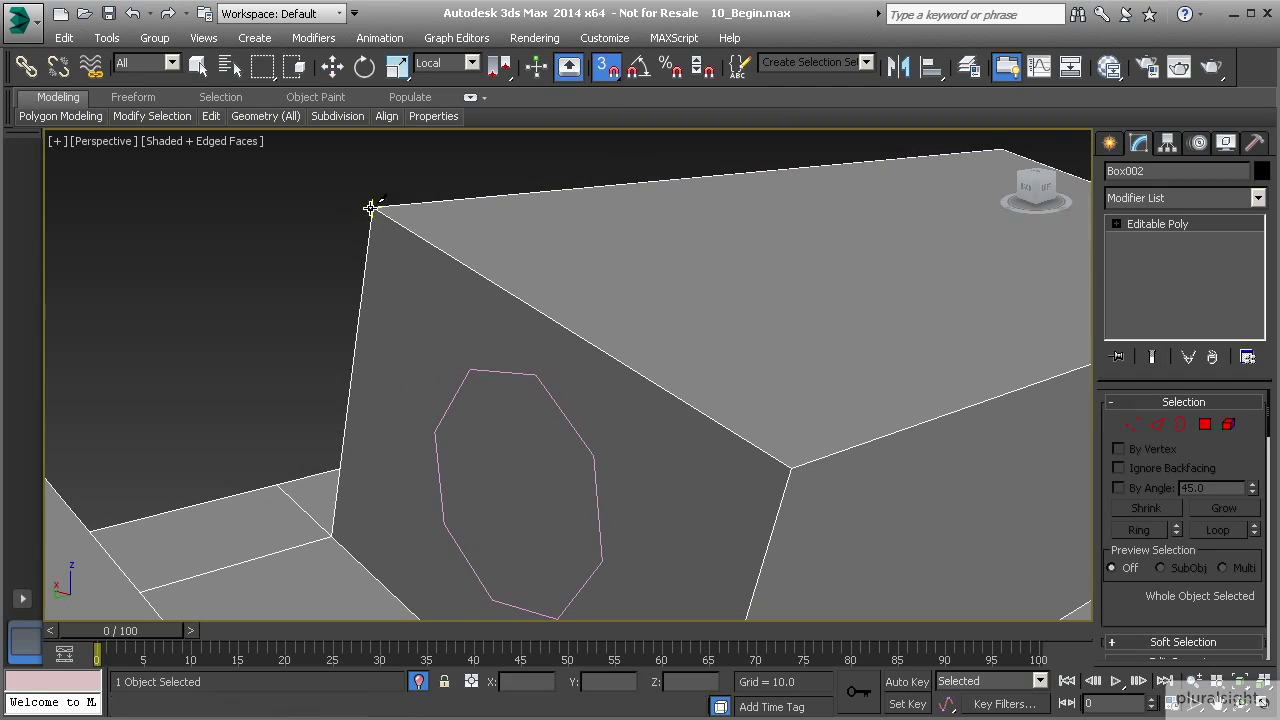
{"action": "key", "text": "1"}
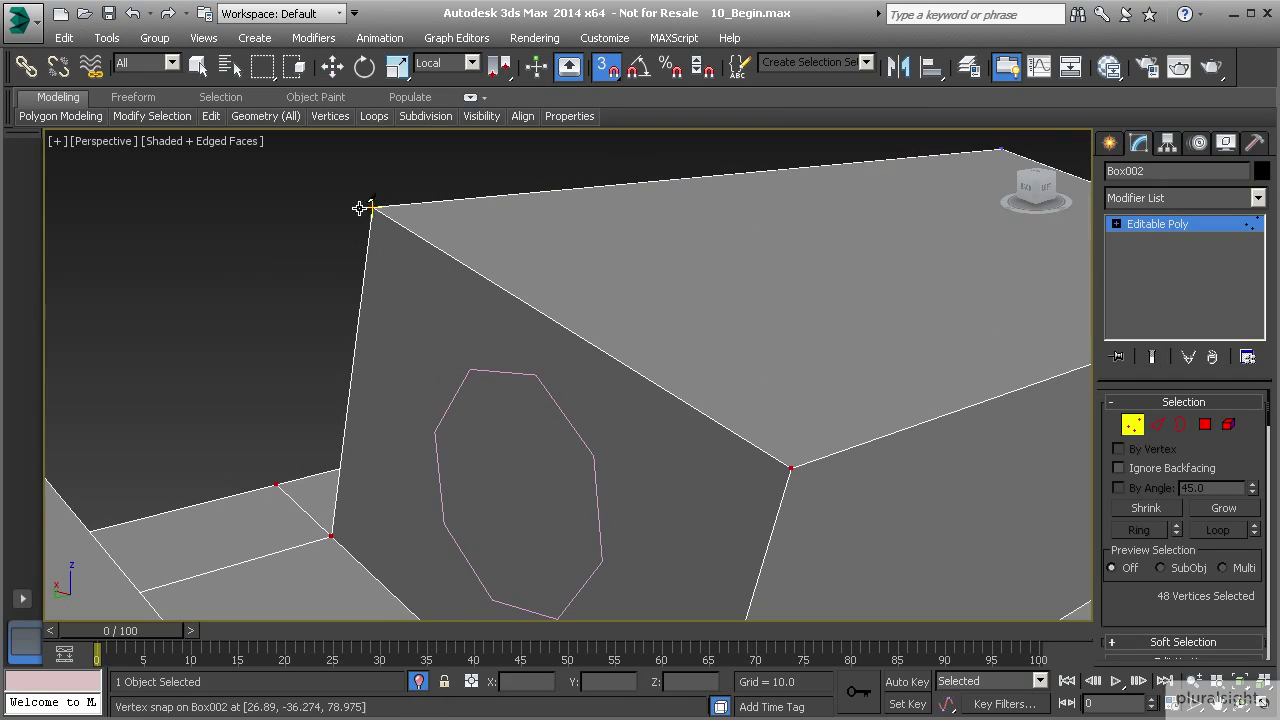
{"action": "left_click", "coordinate": [371, 207]}
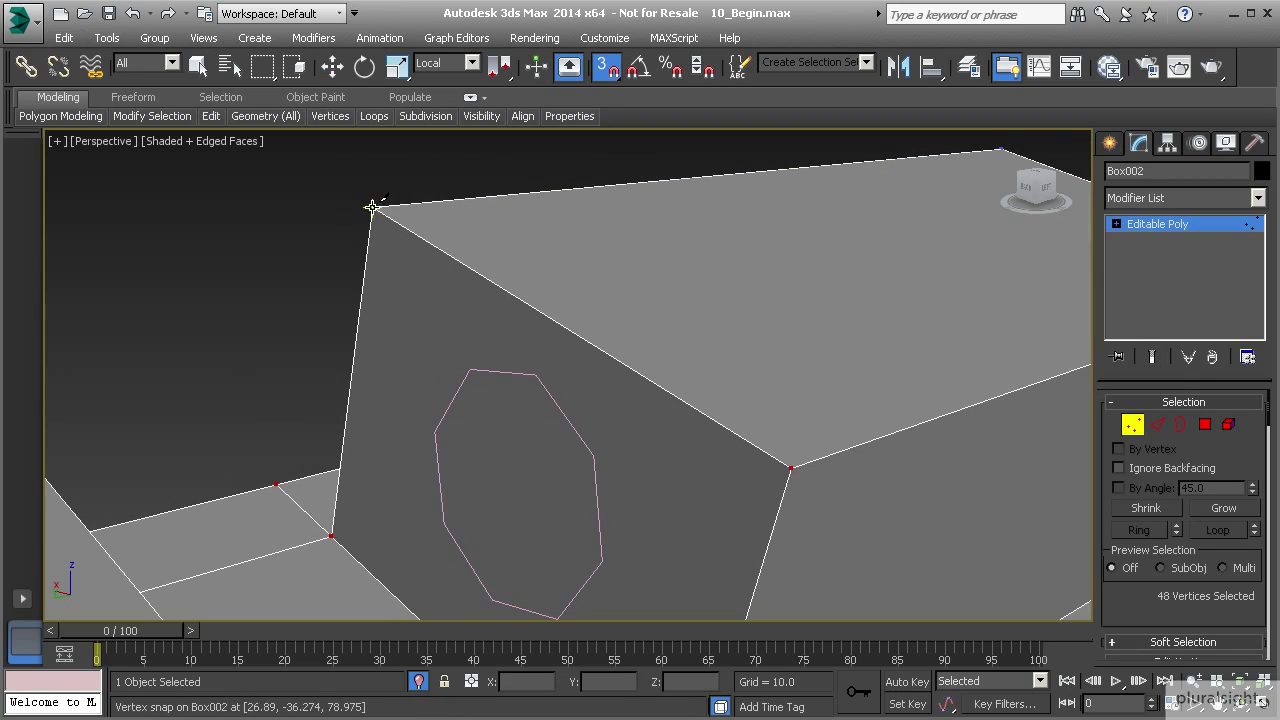
{"action": "left_click", "coordinate": [469, 371]}
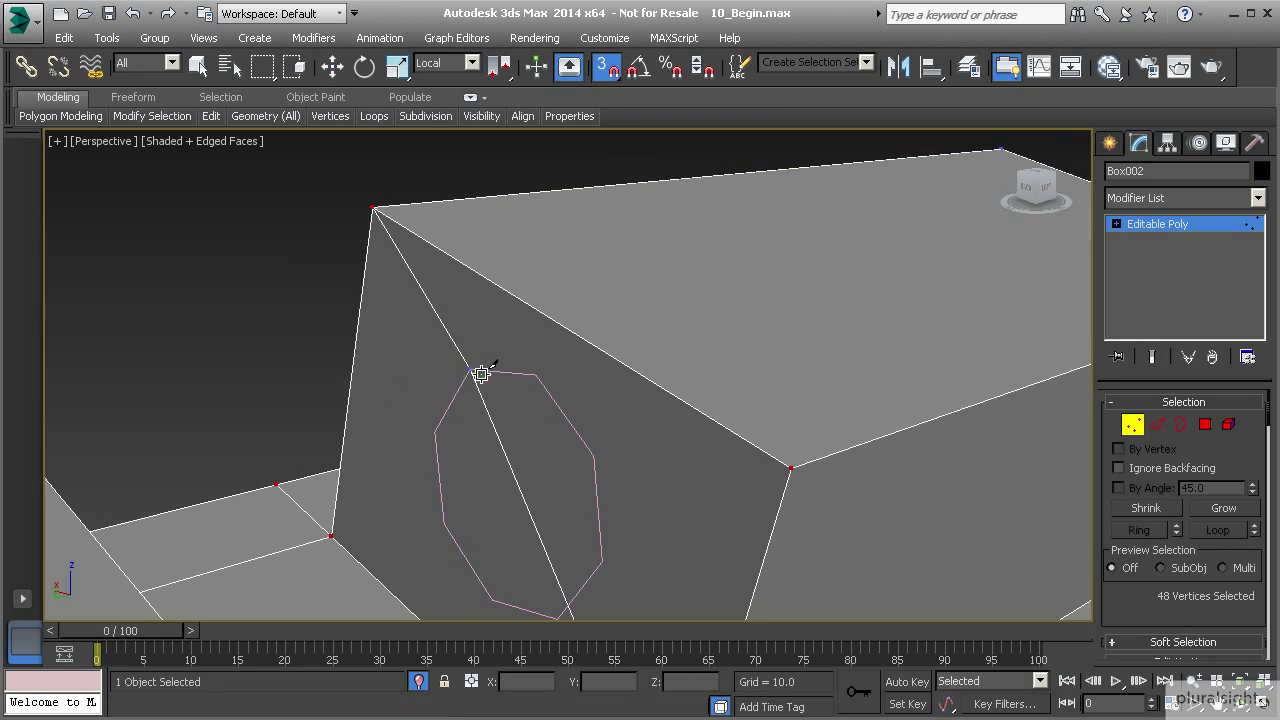
Continue the cut around the circle's remaining vertices to close the octagon on the block's inner face.
{"action": "left_click", "coordinate": [534, 376]}
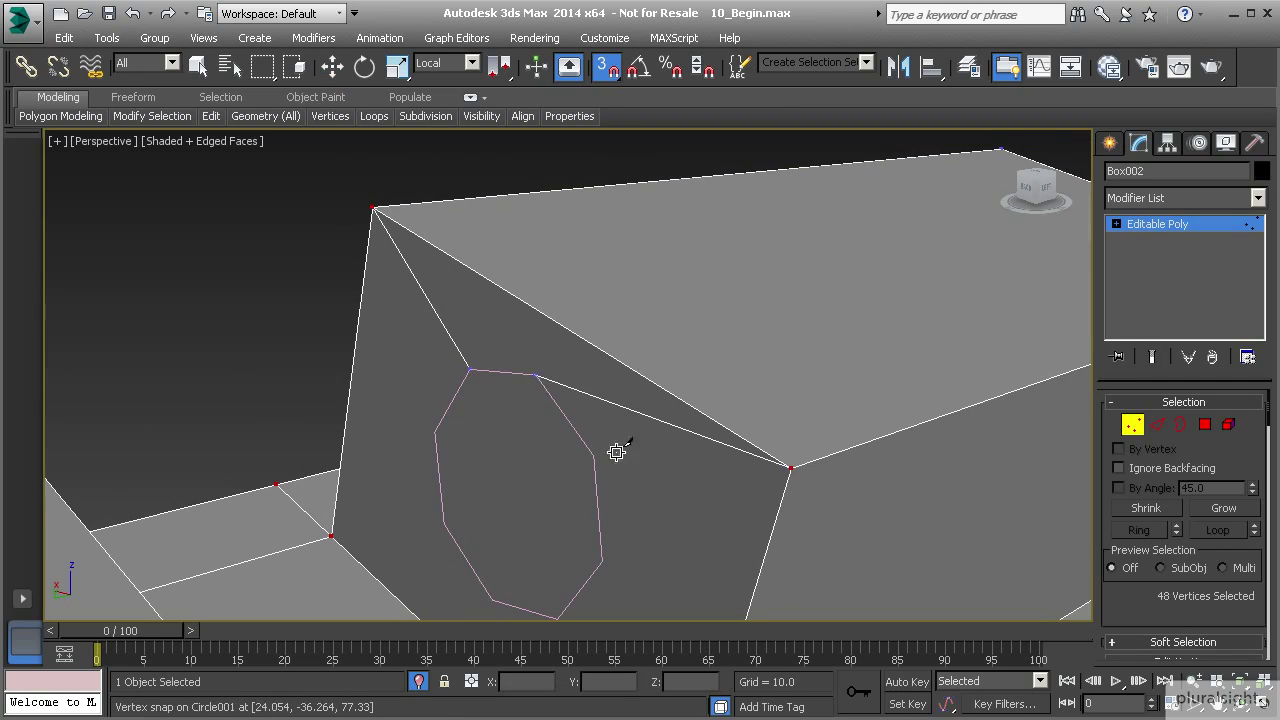
{"action": "left_click", "coordinate": [594, 455]}
{"action": "left_click", "coordinate": [602, 564]}
{"action": "middle_click_drag", "start_coordinate": [557, 616], "coordinate": [550, 531]}
{"action": "left_click", "coordinate": [548, 494]}
{"action": "left_click", "coordinate": [484, 484]}
{"action": "left_click", "coordinate": [435, 410]}
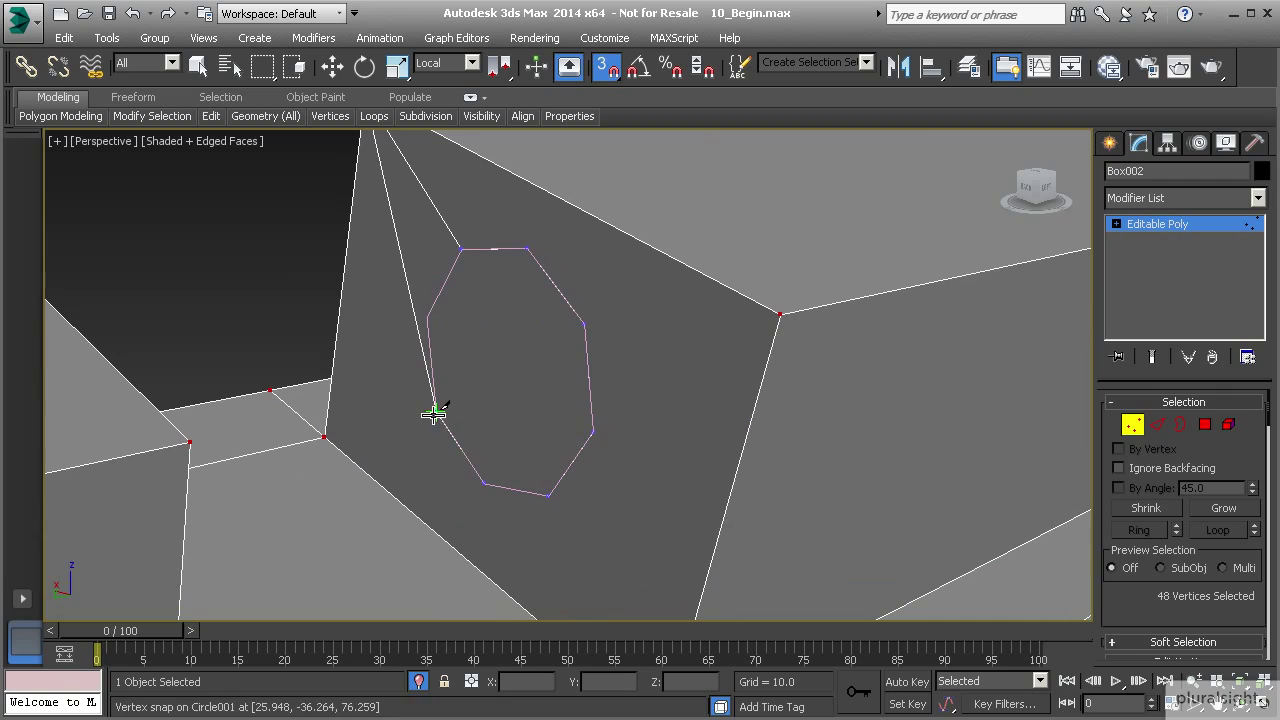
{"action": "left_click", "coordinate": [425, 316]}
{"action": "left_click", "coordinate": [460, 248]}
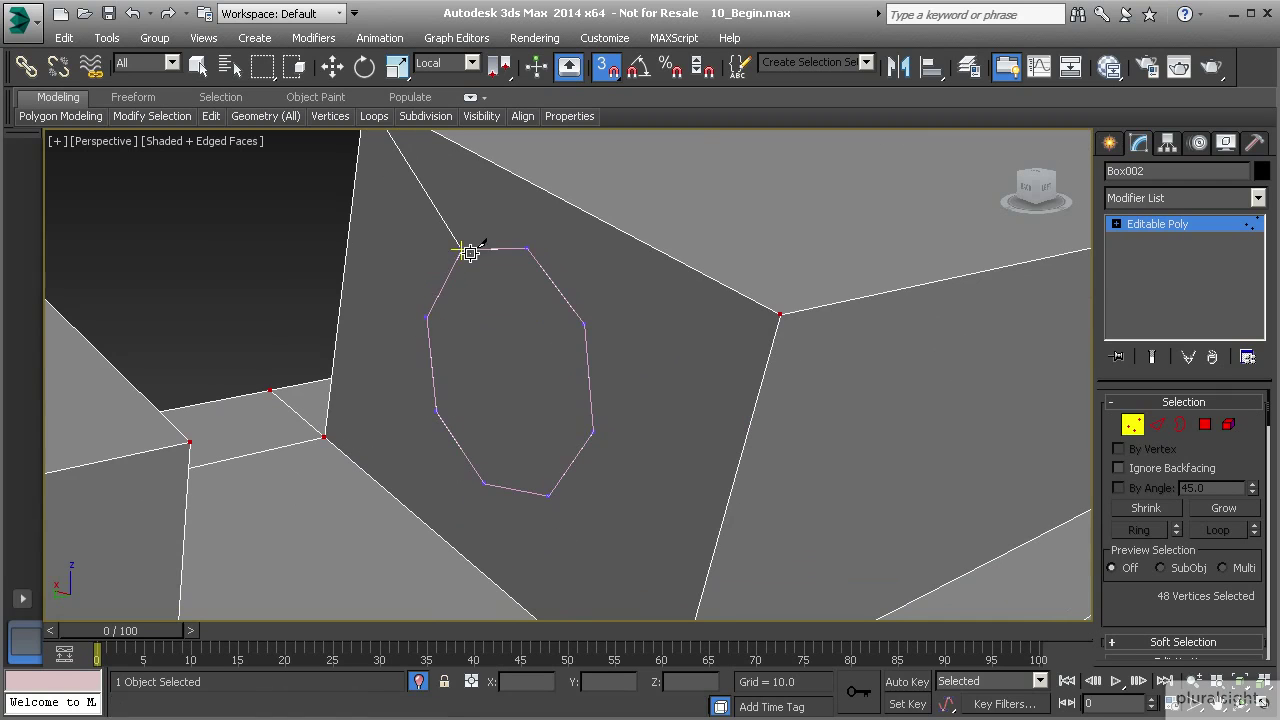
{"action": "right_click", "coordinate": [477, 318]}
{"action": "right_click", "coordinate": [413, 275]}
{"action": "left_click", "coordinate": [146, 303]}
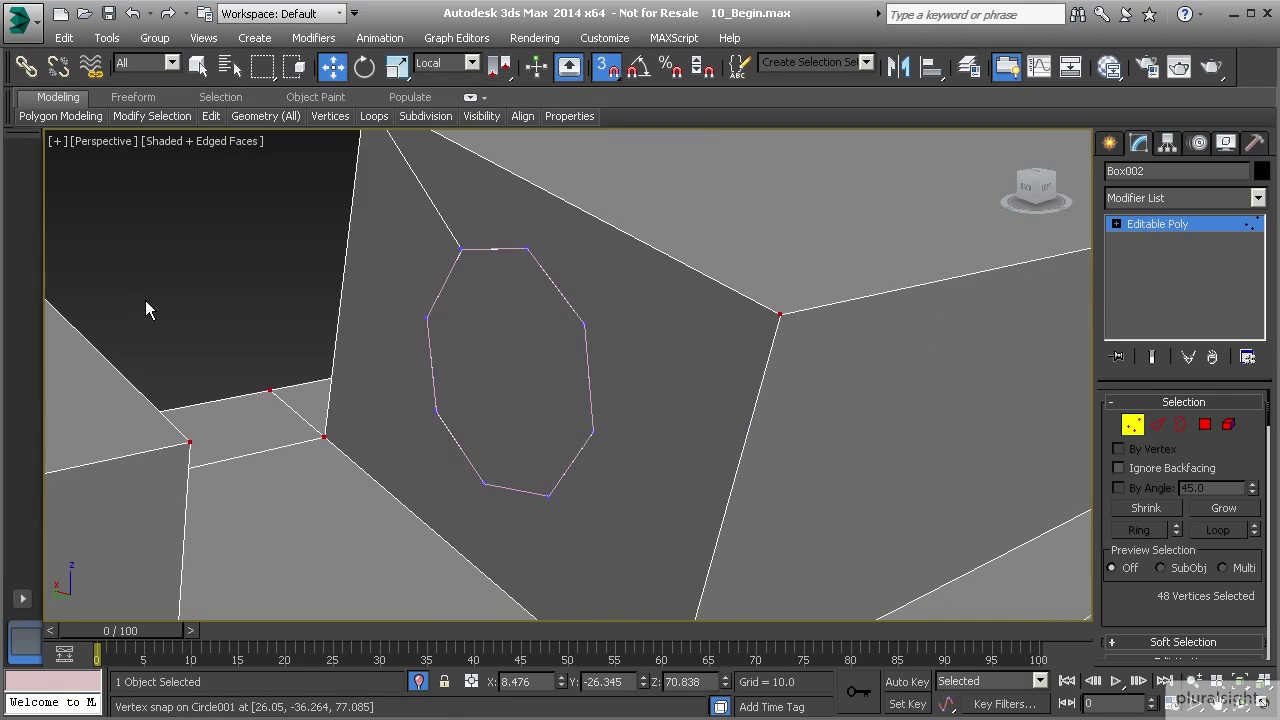
Exit vertex mode and hide the guide circle on the inner face.
{"action": "middle_click_drag", "start_coordinate": [461, 333], "coordinate": [402, 371]}
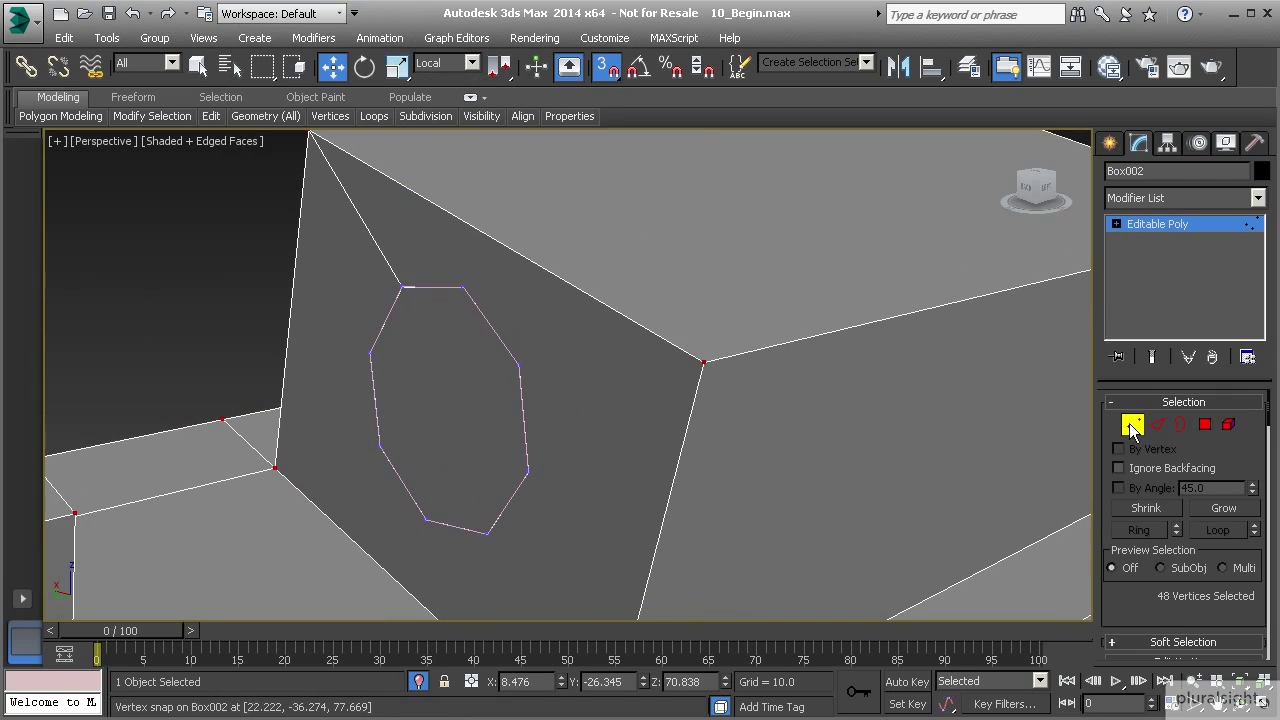
{"action": "left_click", "coordinate": [1132, 425]}
{"action": "left_click", "coordinate": [496, 334]}
{"action": "right_click", "coordinate": [495, 330]}
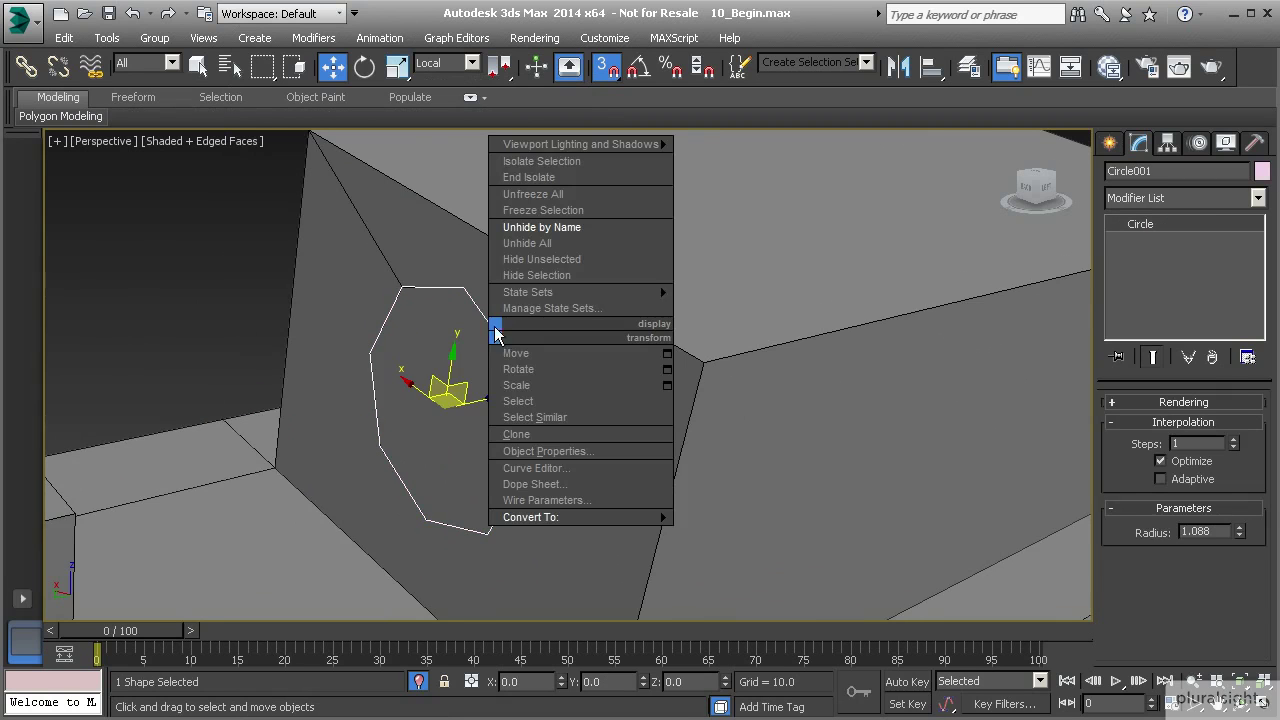
{"action": "left_click", "coordinate": [532, 277]}
{"action": "scroll", "coordinate": [445, 376], "scroll_direction": "down", "scroll_amount": 5}
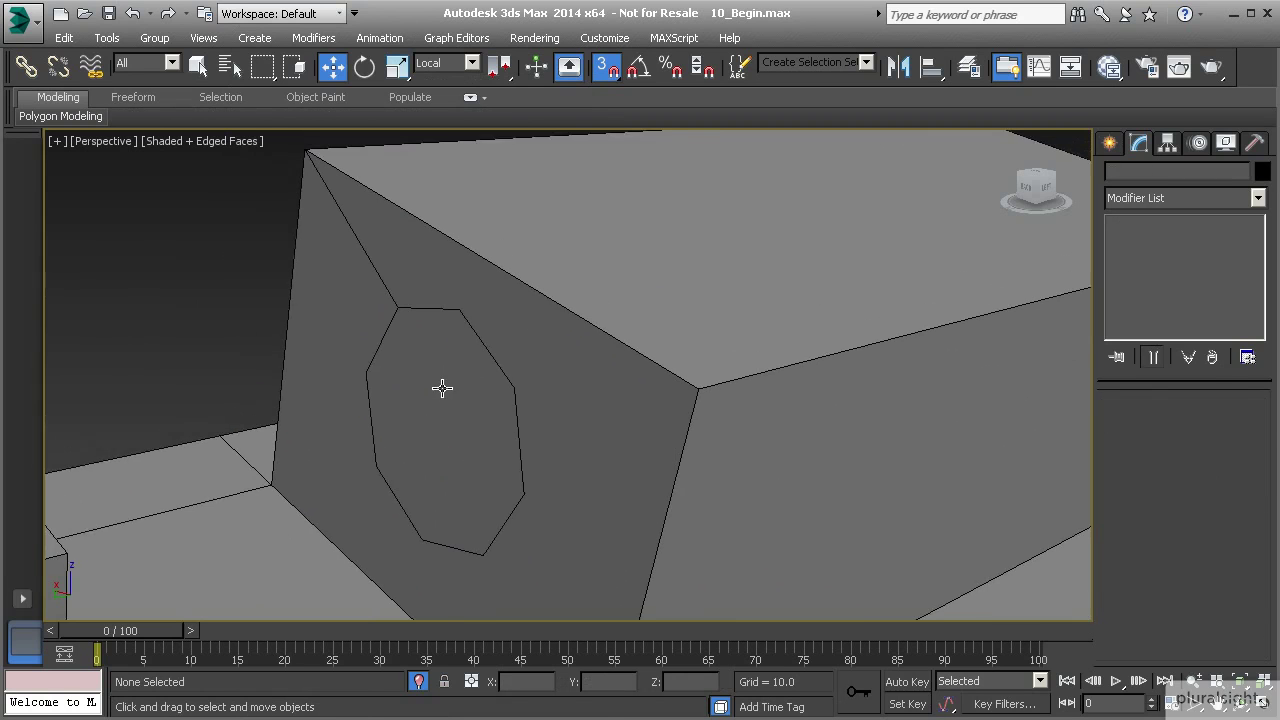
In the lid's vertex mode, Cut edges joining the octagon on the end block's inner face to that face's three remaining corners.
{"action": "left_click", "coordinate": [455, 395]}
{"action": "middle_click_drag", "start_coordinate": [457, 397], "coordinate": [477, 438], "text": "alt"}
{"action": "key", "text": "1"}
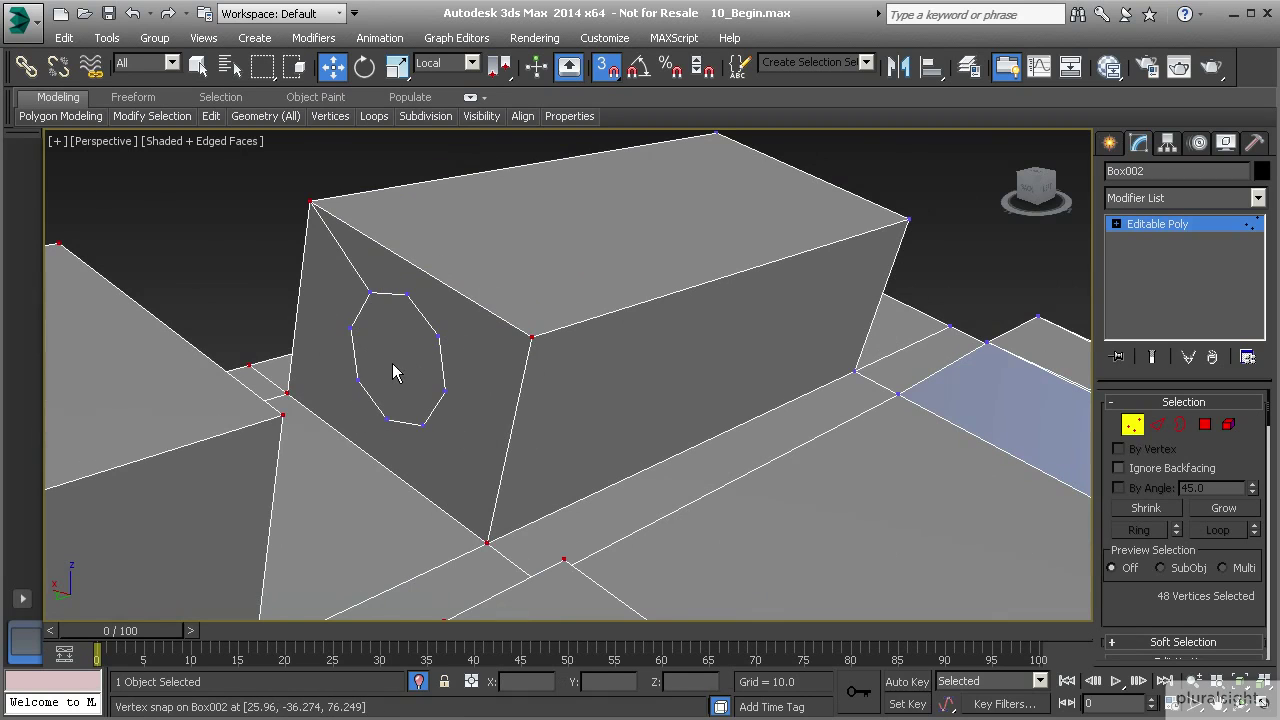
{"action": "middle_click_drag", "start_coordinate": [451, 340], "coordinate": [460, 339]}
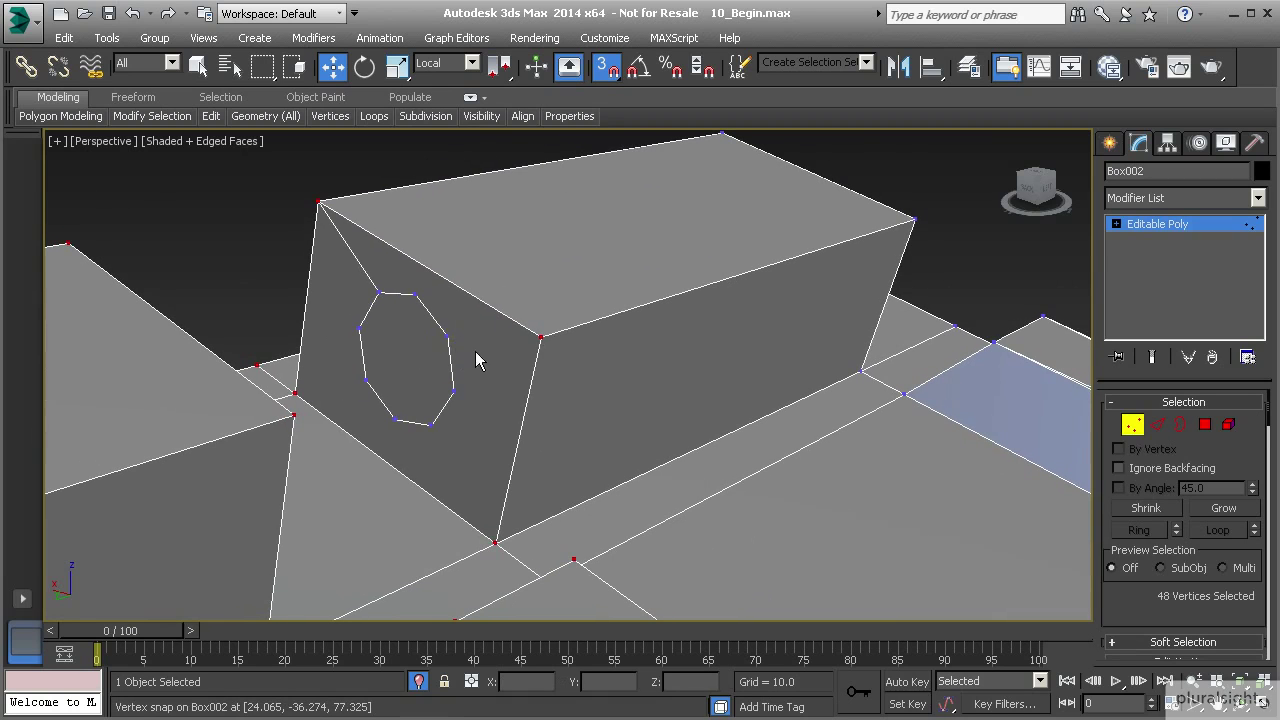
{"action": "right_click", "coordinate": [475, 351]}
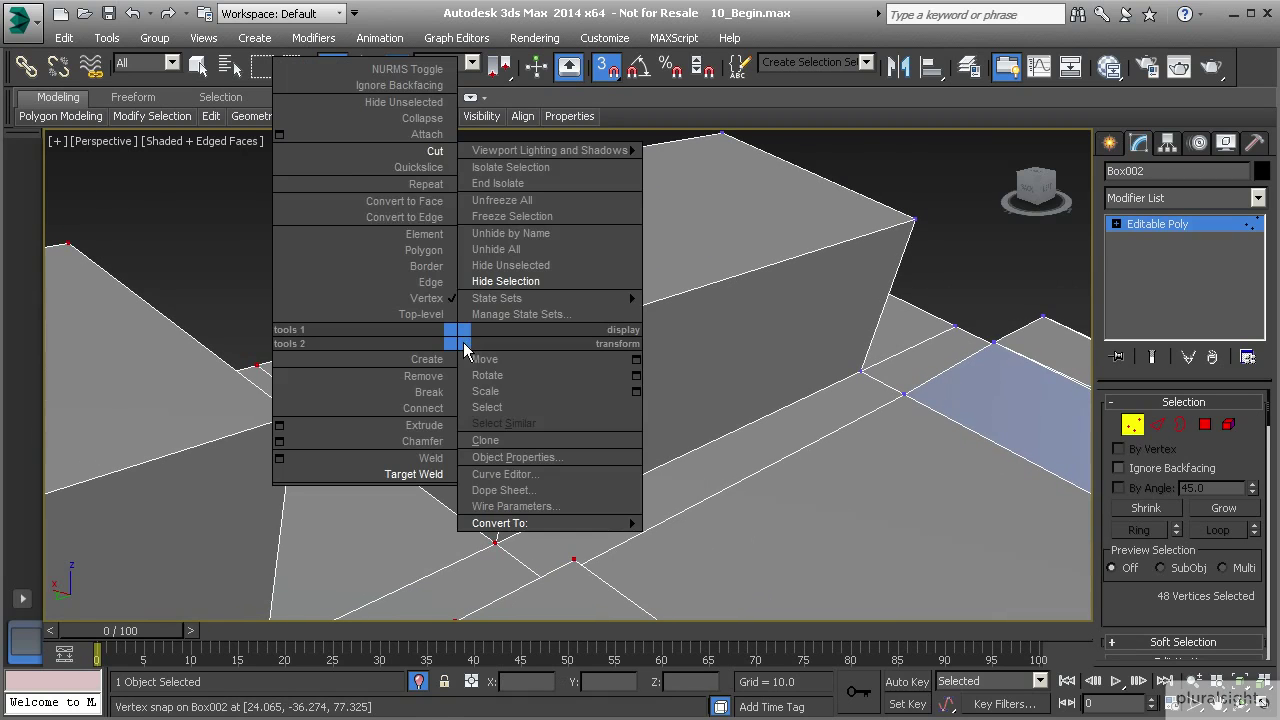
{"action": "left_click", "coordinate": [436, 151]}
{"action": "left_click", "coordinate": [446, 335]}
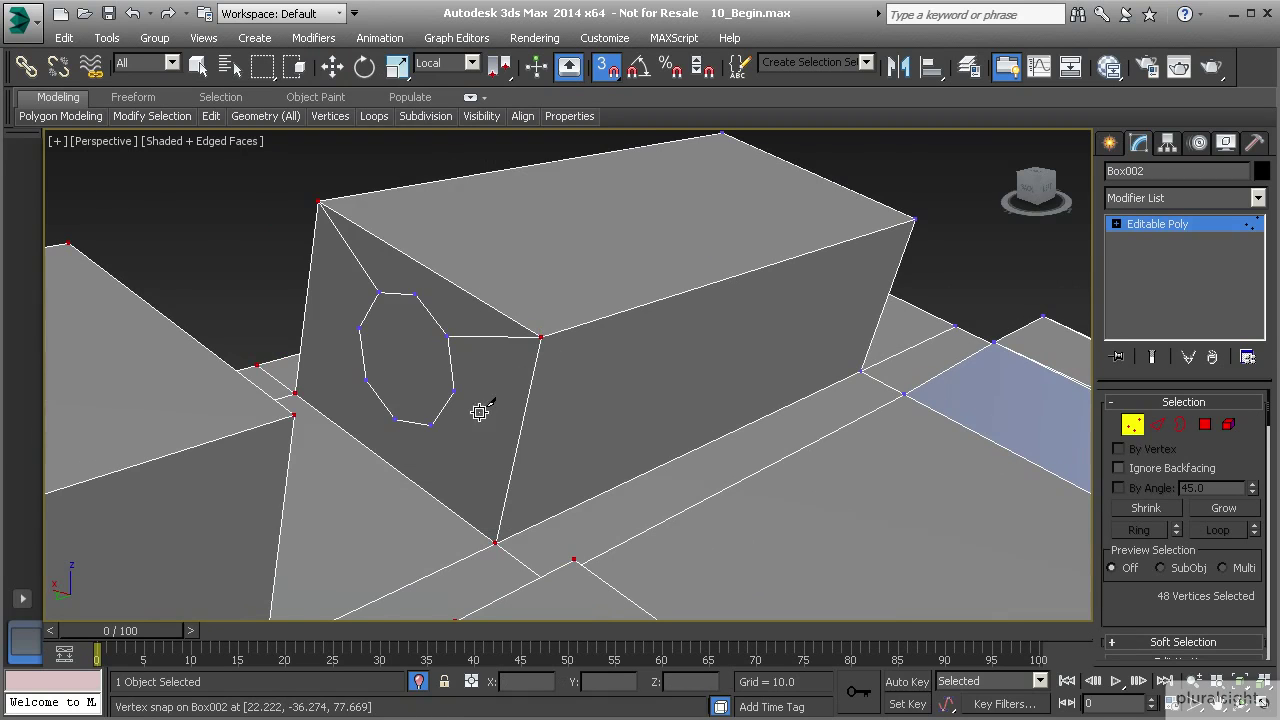
{"action": "left_click", "coordinate": [454, 390]}
{"action": "right_click", "coordinate": [507, 407]}
{"action": "left_click", "coordinate": [495, 544]}
{"action": "left_click", "coordinate": [365, 380]}
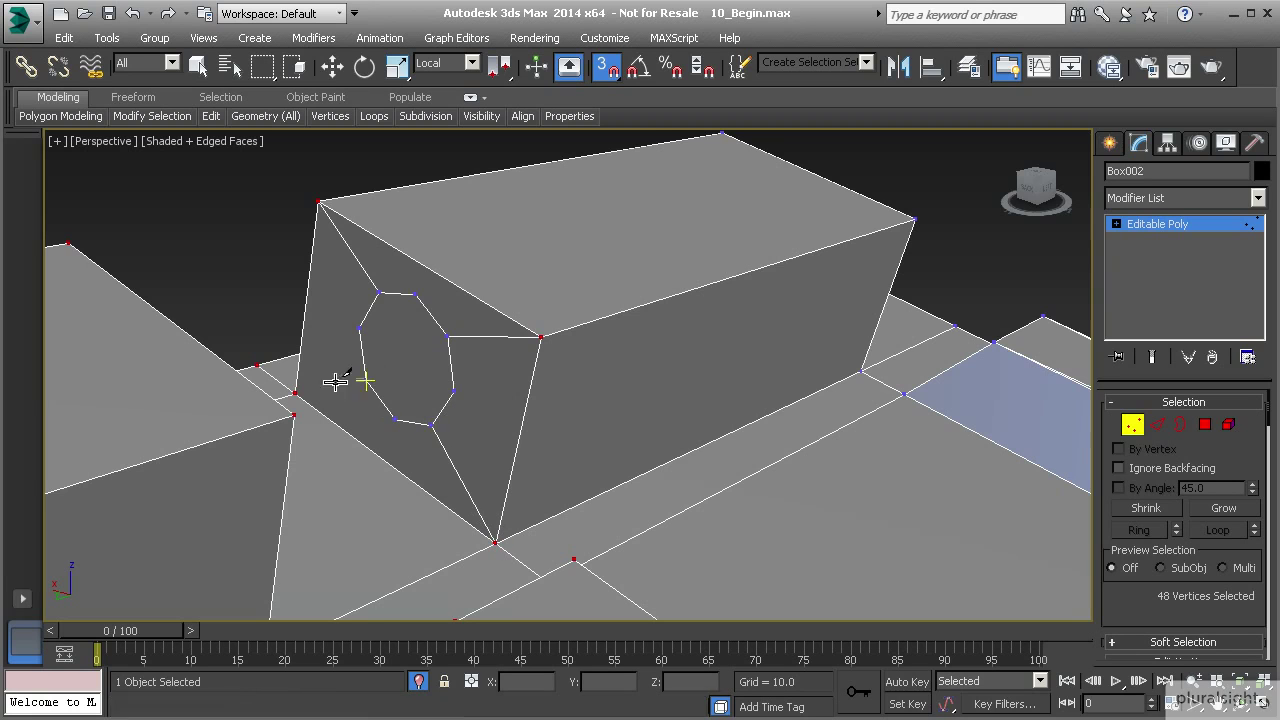
Cut edges joining the octagon on the end block's outer face to that face's upper rear, lower rear and lower front corners.
{"action": "middle_click_drag", "start_coordinate": [351, 371], "coordinate": [508, 387], "text": "alt"}
{"action": "scroll", "coordinate": [519, 329], "scroll_direction": "up", "scroll_amount": 6}
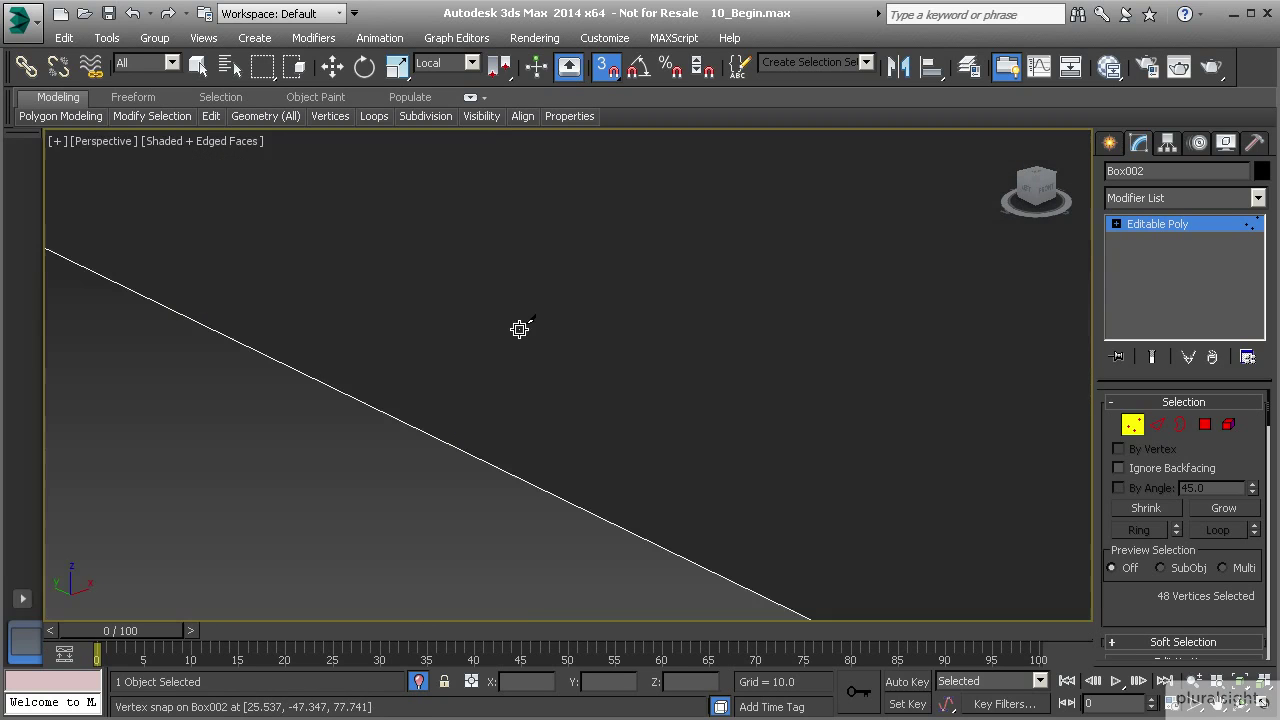
{"action": "scroll", "coordinate": [519, 329], "scroll_direction": "down", "scroll_amount": 3}
{"action": "left_click", "coordinate": [542, 300]}
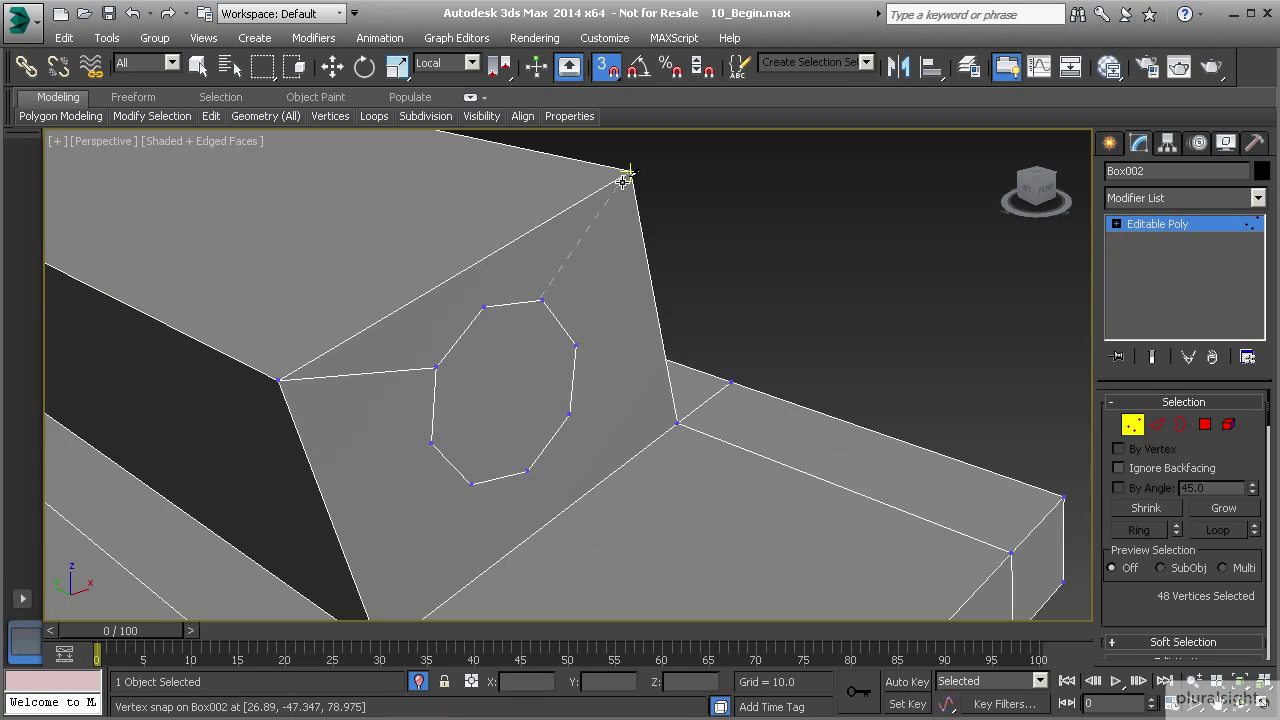
{"action": "left_click", "coordinate": [631, 171]}
{"action": "right_click", "coordinate": [631, 171]}
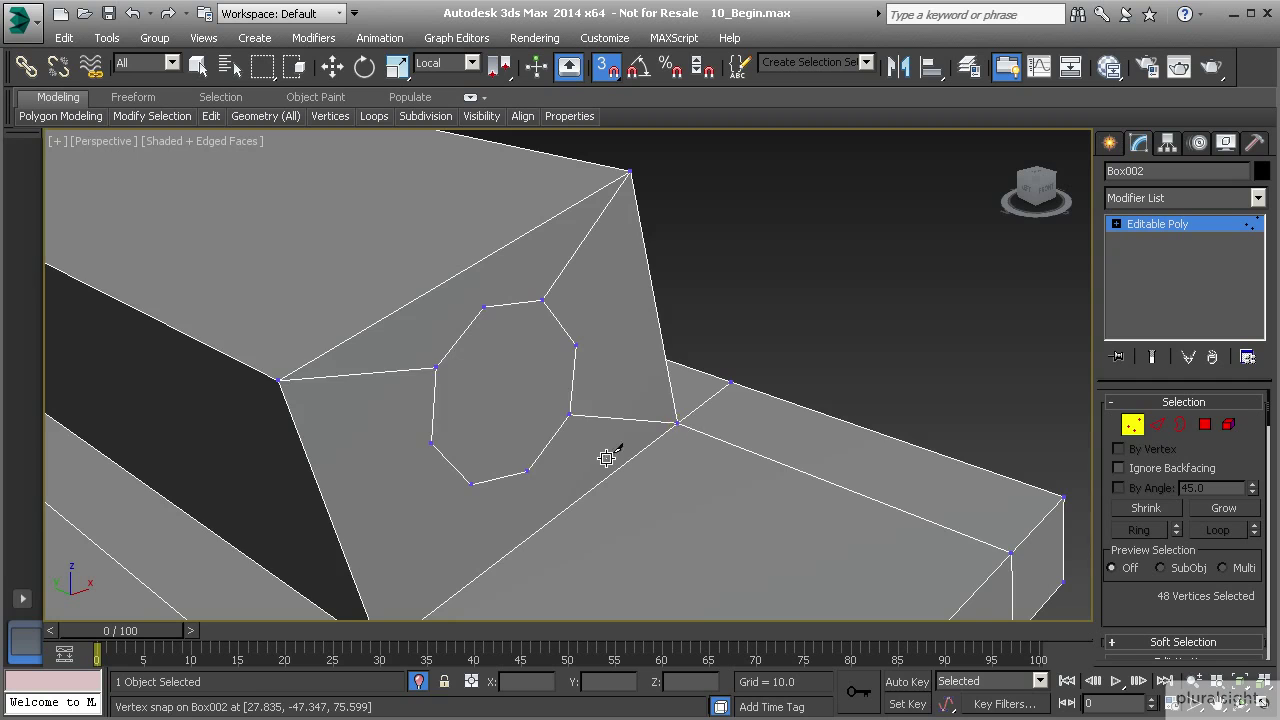
{"action": "middle_click_drag", "start_coordinate": [606, 458], "coordinate": [630, 395]}
{"action": "left_click", "coordinate": [636, 252]}
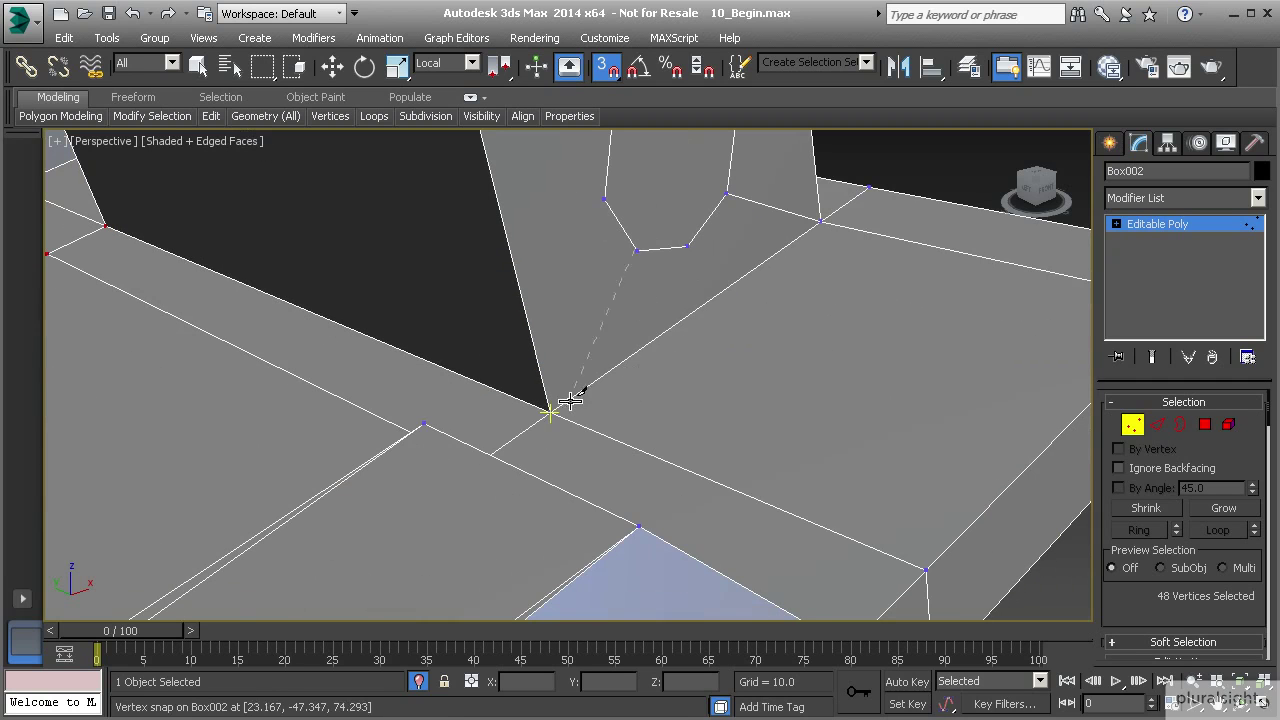
{"action": "left_click", "coordinate": [550, 411]}
{"action": "middle_click_drag", "start_coordinate": [596, 273], "coordinate": [563, 356]}
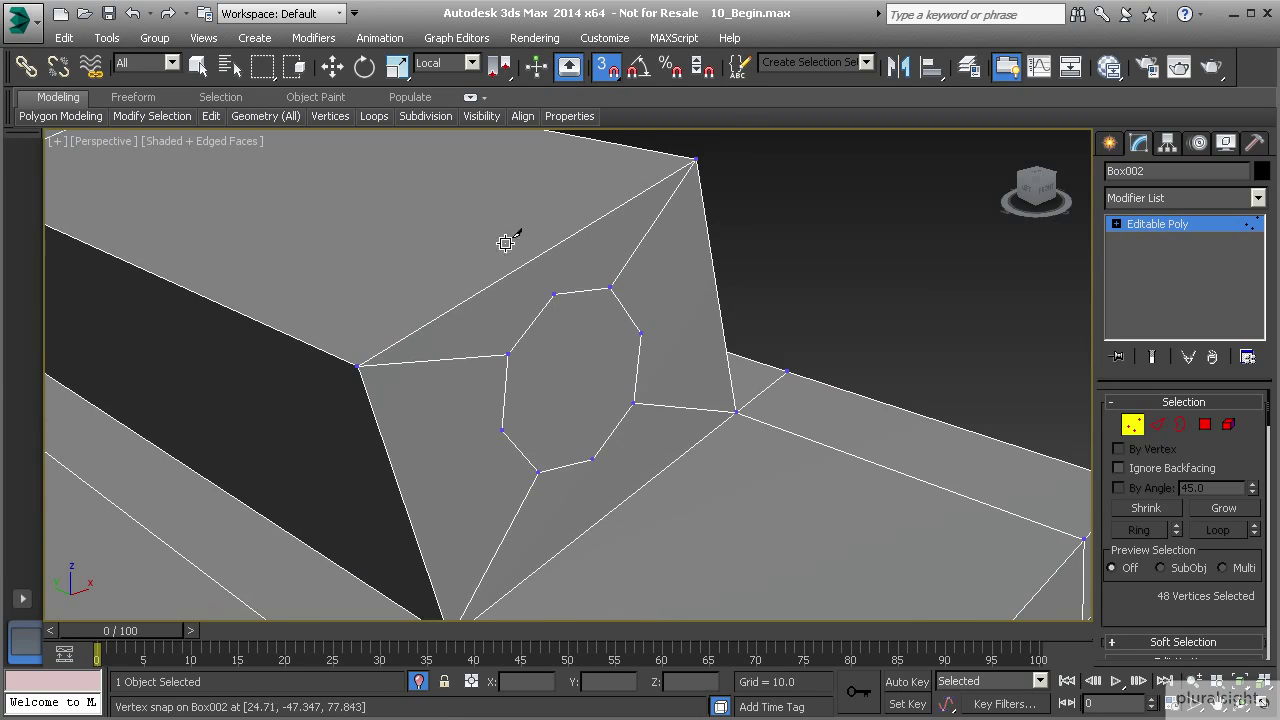
Examine the octagon's corner cuts and its unconnected vertices on the end block's outer face.
{"action": "scroll", "coordinate": [590, 427], "scroll_direction": "down", "scroll_amount": 5}
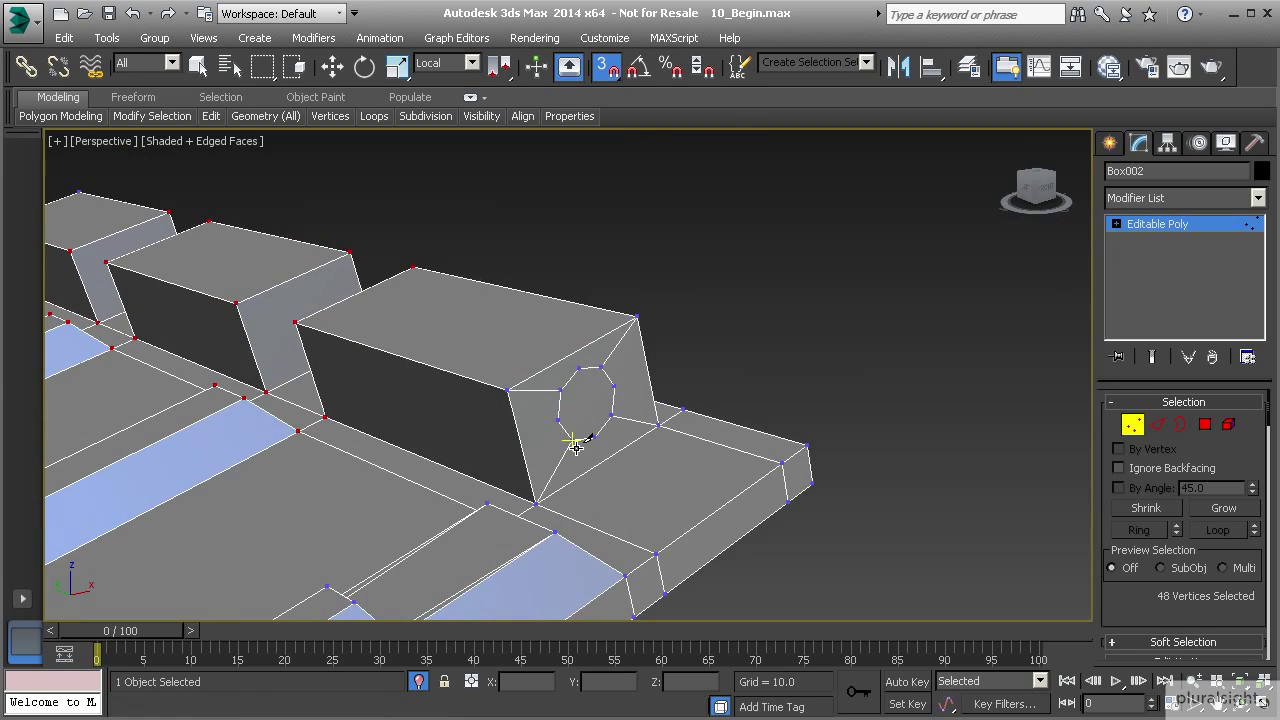
{"action": "scroll", "coordinate": [548, 405], "scroll_direction": "up", "scroll_amount": 4}
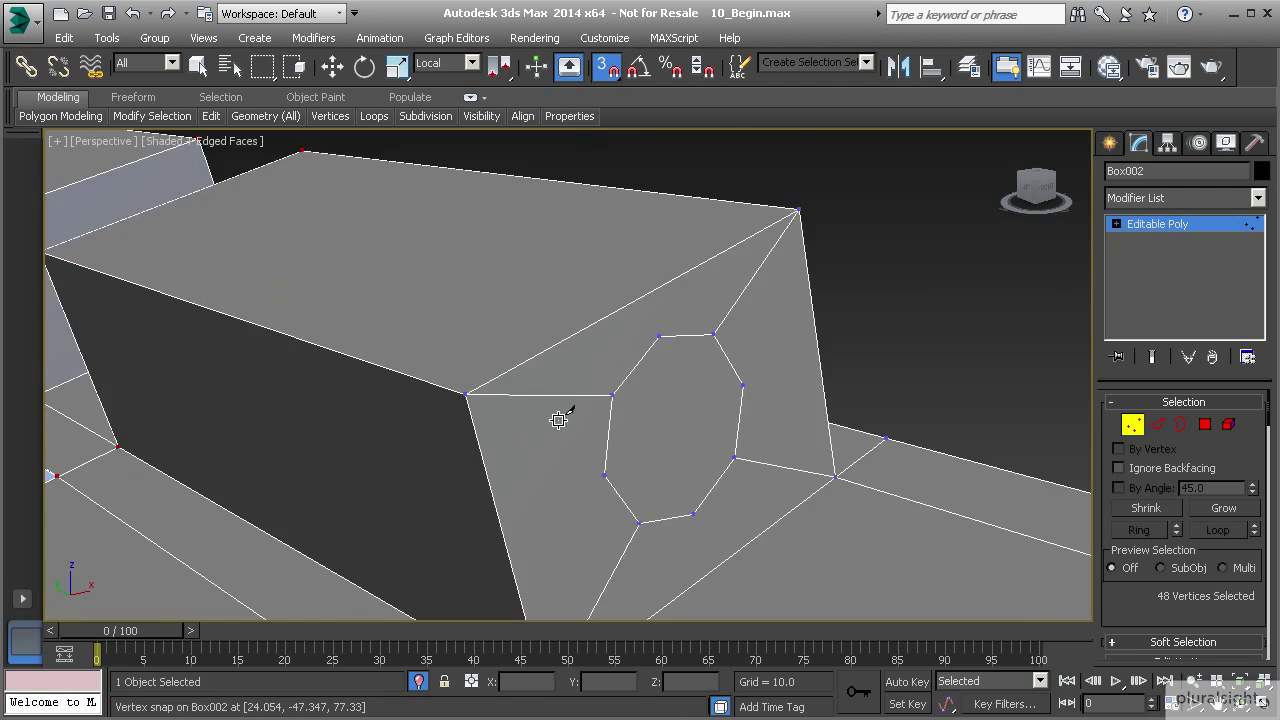
{"action": "scroll", "coordinate": [543, 398], "scroll_direction": "down", "scroll_amount": 4}
{"action": "middle_click_drag", "start_coordinate": [541, 395], "coordinate": [572, 456], "text": "alt"}
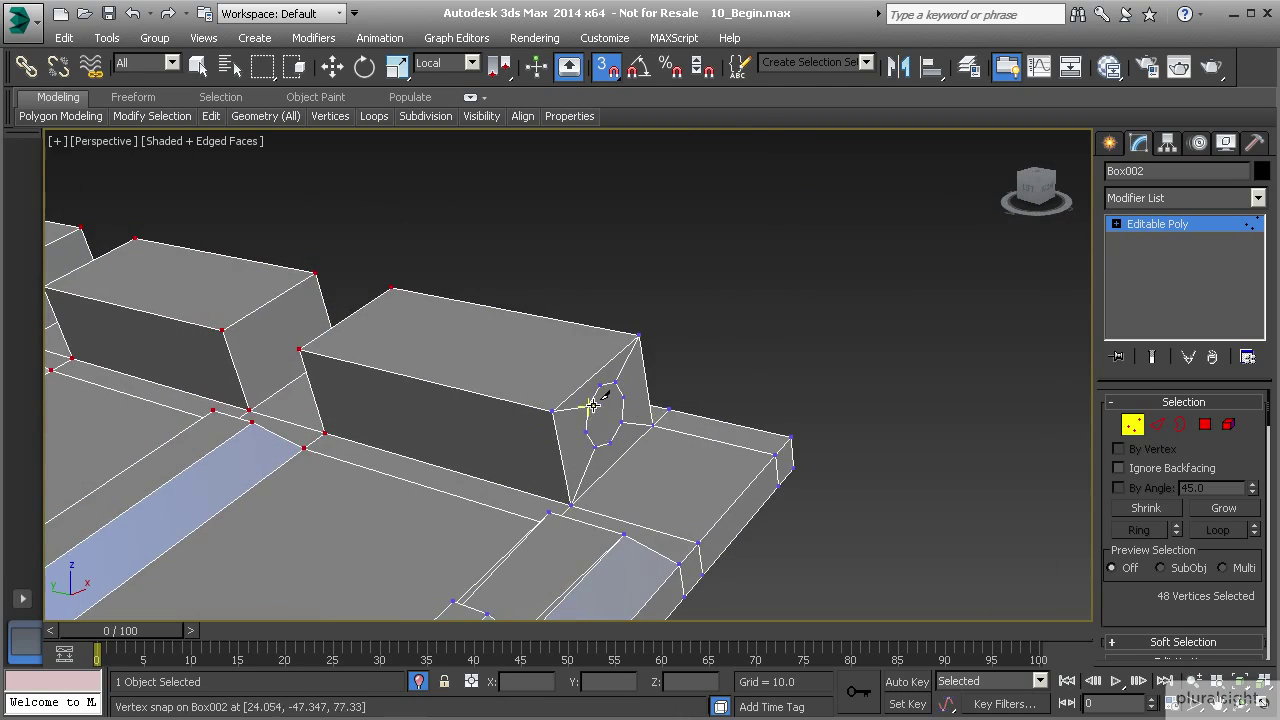
{"action": "middle_click_drag", "start_coordinate": [592, 402], "coordinate": [571, 420], "text": "alt"}
{"action": "scroll", "coordinate": [570, 420], "scroll_direction": "down", "scroll_amount": 2}
{"action": "scroll", "coordinate": [571, 423], "scroll_direction": "up", "scroll_amount": 4}
{"action": "scroll", "coordinate": [575, 420], "scroll_direction": "down", "scroll_amount": 4}
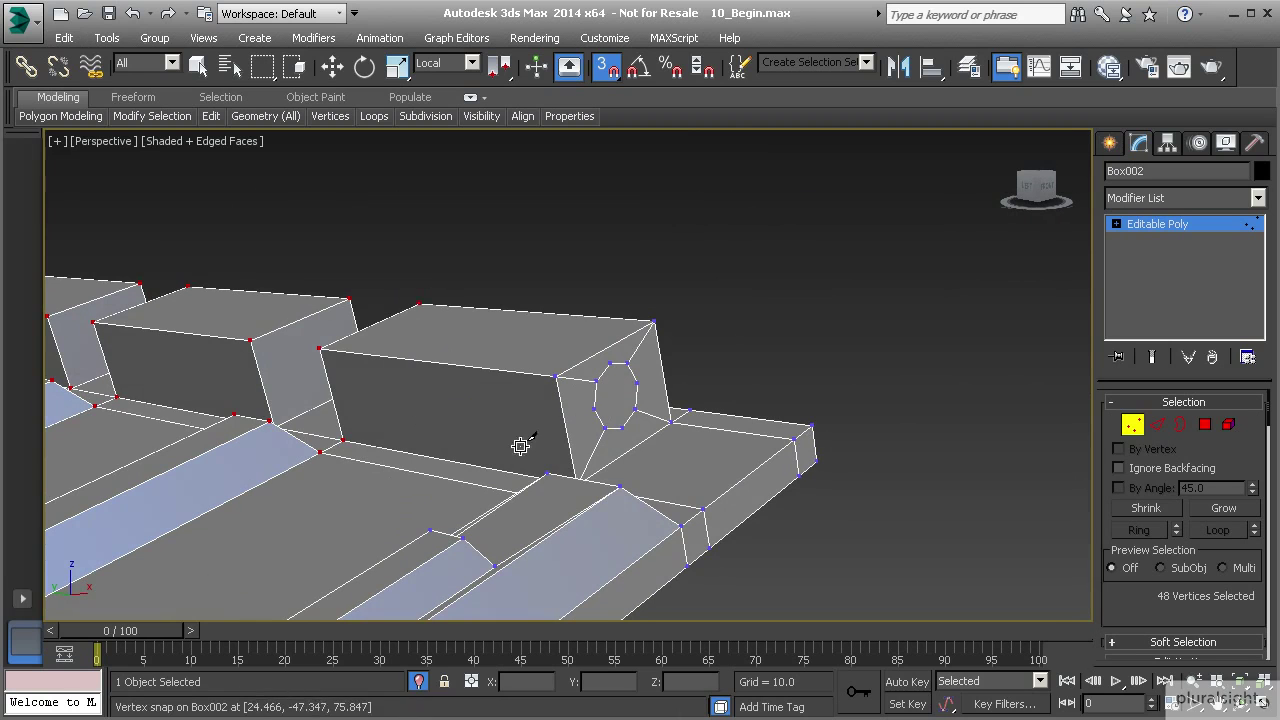
In edge mode, select the end hinge block's four vertical corner edges and connect them with 1 segment, pinch 60 and slide 0.
{"action": "key", "text": "2"}
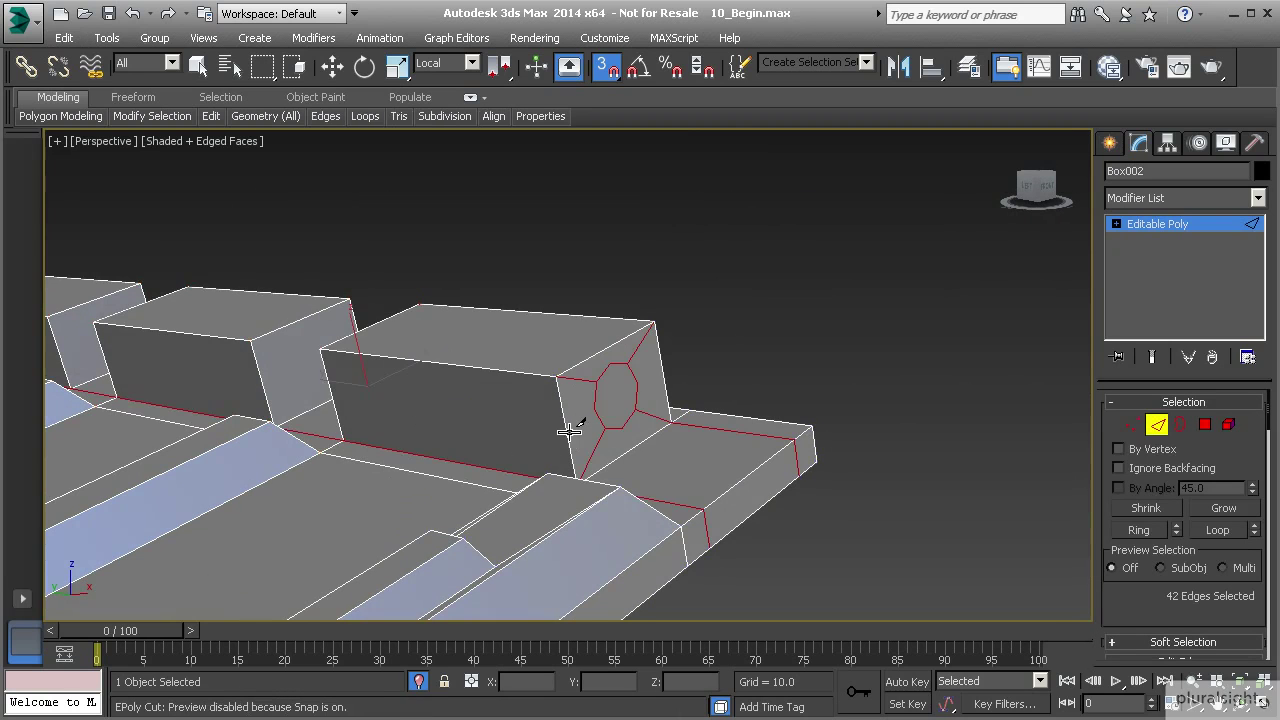
{"action": "key", "text": "w"}
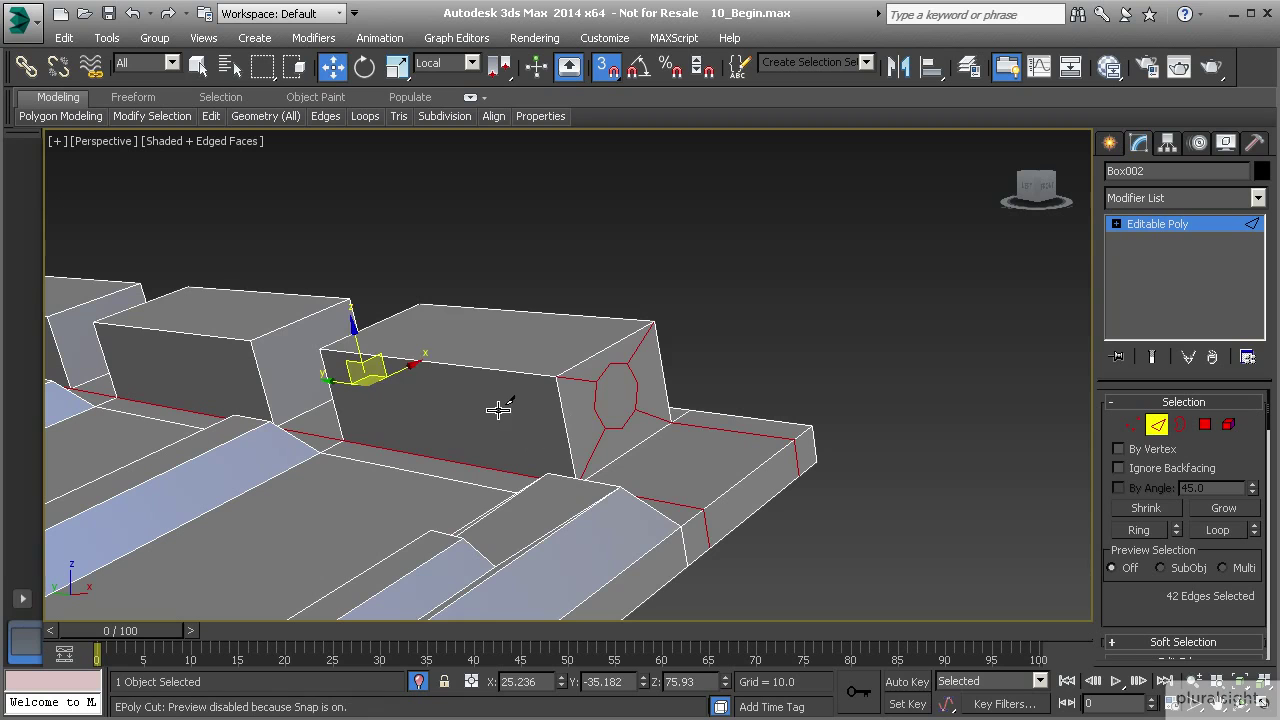
{"action": "right_click", "coordinate": [552, 423]}
{"action": "left_click", "coordinate": [336, 401]}
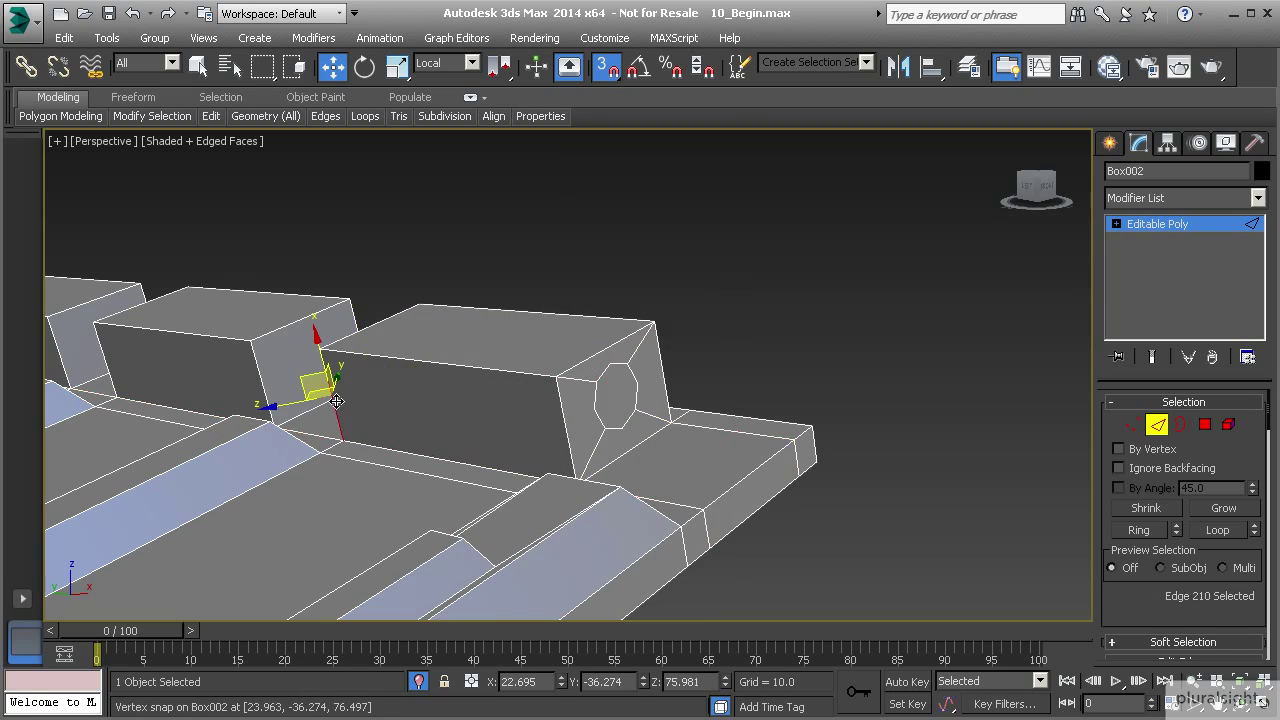
{"action": "left_click", "coordinate": [563, 416], "text": "ctrl"}
{"action": "middle_click_drag", "start_coordinate": [757, 387], "coordinate": [671, 371], "text": "alt"}
{"action": "left_click", "coordinate": [473, 448], "text": "ctrl"}
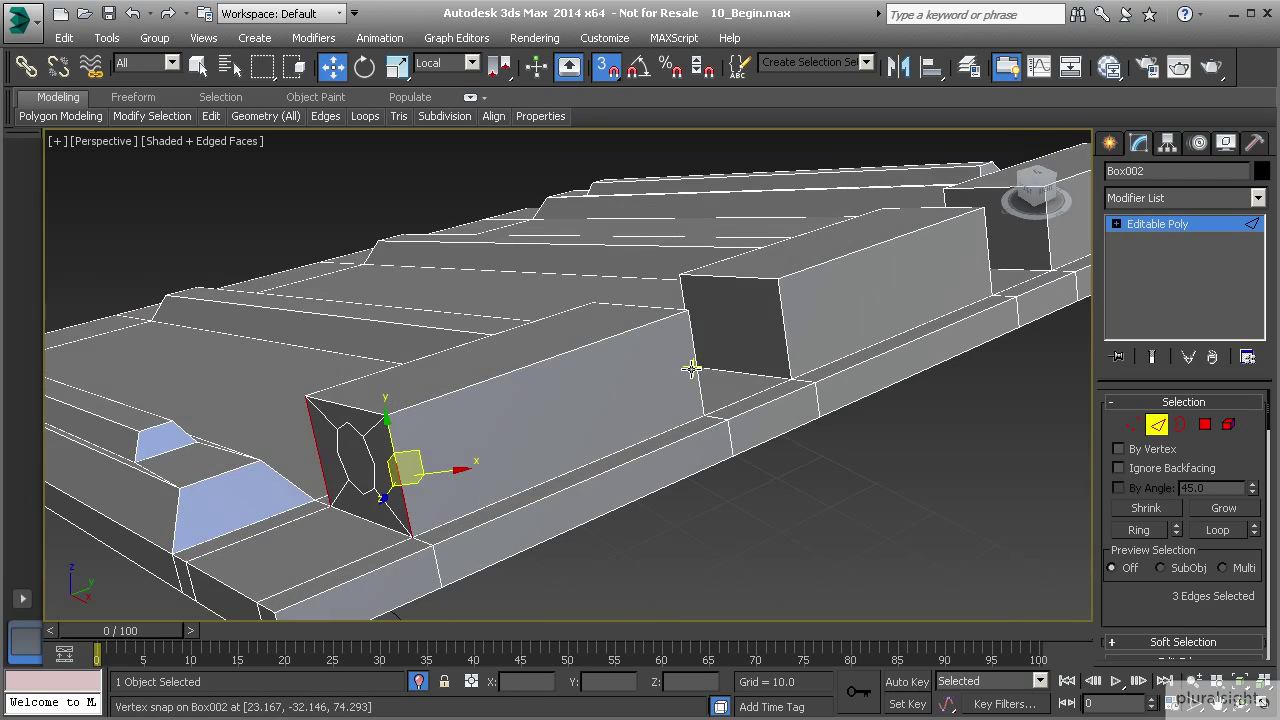
{"action": "left_click", "coordinate": [691, 366], "text": "ctrl"}
{"action": "key", "text": "ctrl+z"}
{"action": "left_click", "coordinate": [697, 366], "text": "ctrl"}
{"action": "middle_click_drag", "start_coordinate": [700, 357], "coordinate": [330, 345], "text": "alt"}
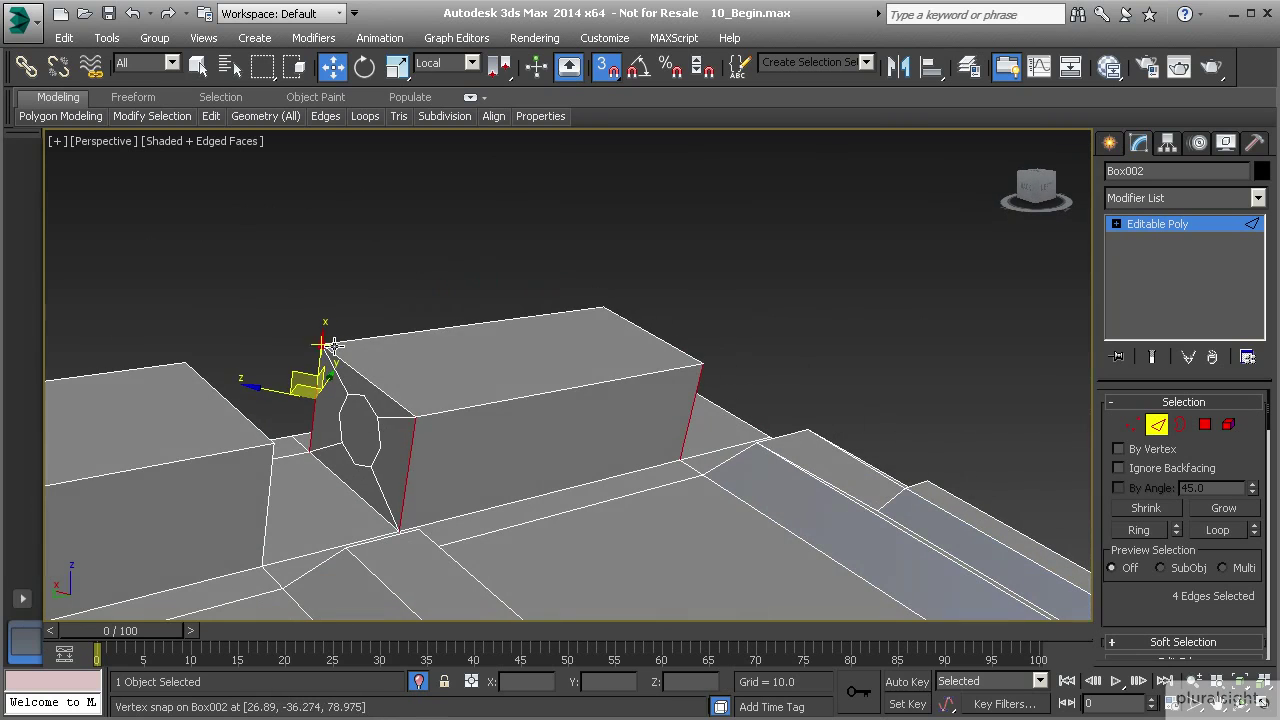
{"action": "scroll", "coordinate": [1138, 465], "scroll_direction": "down", "scroll_amount": 5}
{"action": "left_click", "coordinate": [1250, 547]}
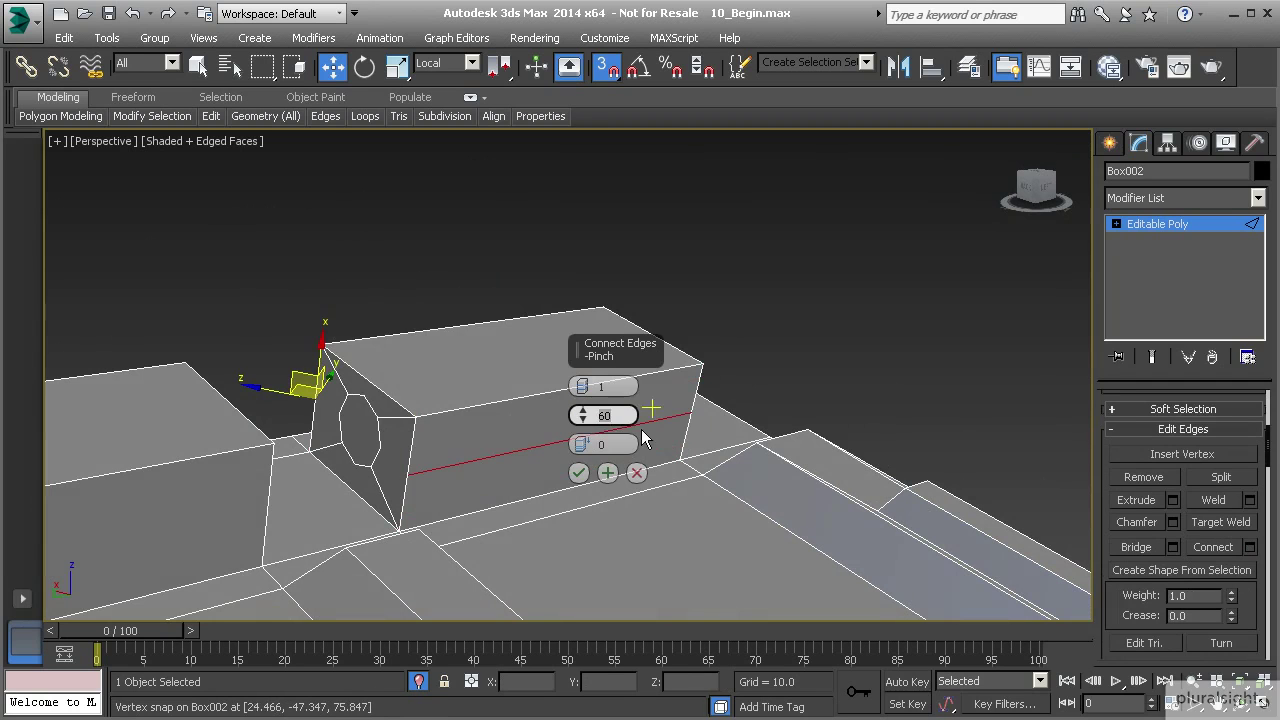
{"action": "left_click", "coordinate": [578, 476]}
In vertex mode, connect the inner-face octagon's two free side vertices to the new vertices on the block's adjacent vertical edges.
{"action": "middle_click_drag", "start_coordinate": [443, 463], "coordinate": [429, 461]}
{"action": "key", "text": "1"}
{"action": "scroll", "coordinate": [440, 460], "scroll_direction": "up", "scroll_amount": 4}
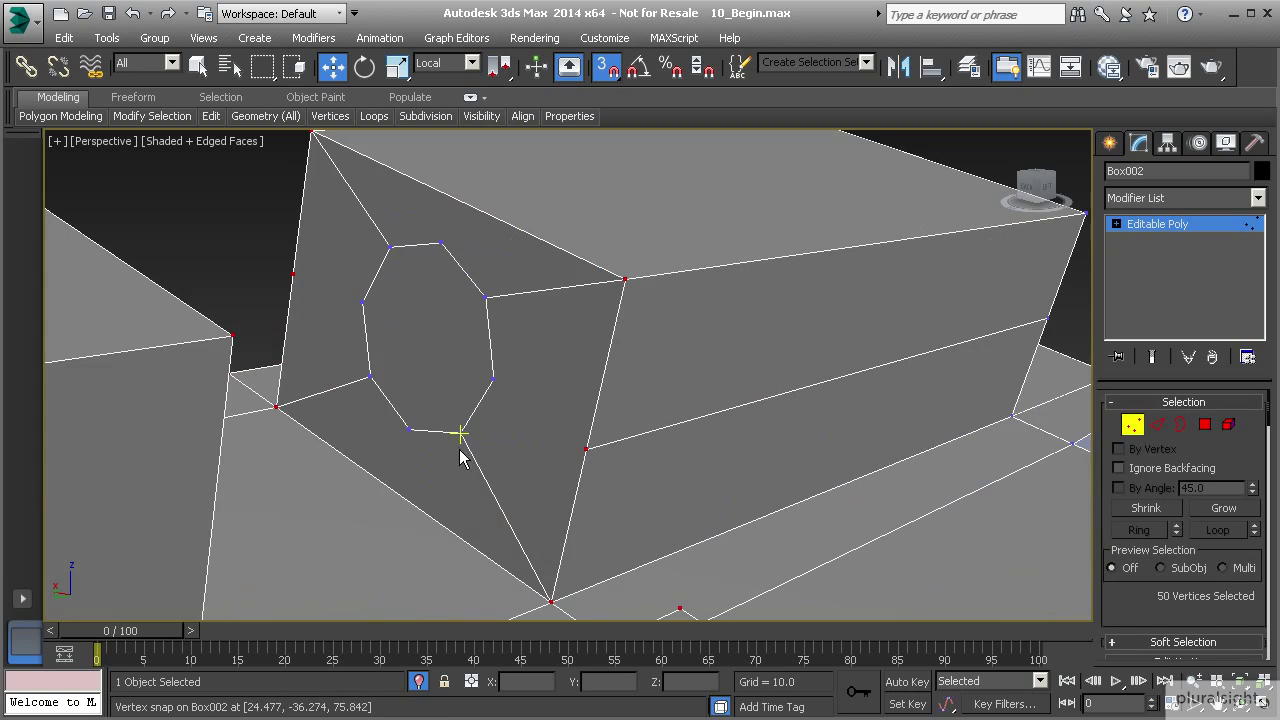
{"action": "left_click", "coordinate": [492, 381]}
{"action": "left_click", "coordinate": [584, 449], "text": "ctrl"}
{"action": "scroll", "coordinate": [1140, 560], "scroll_direction": "down", "scroll_amount": 5}
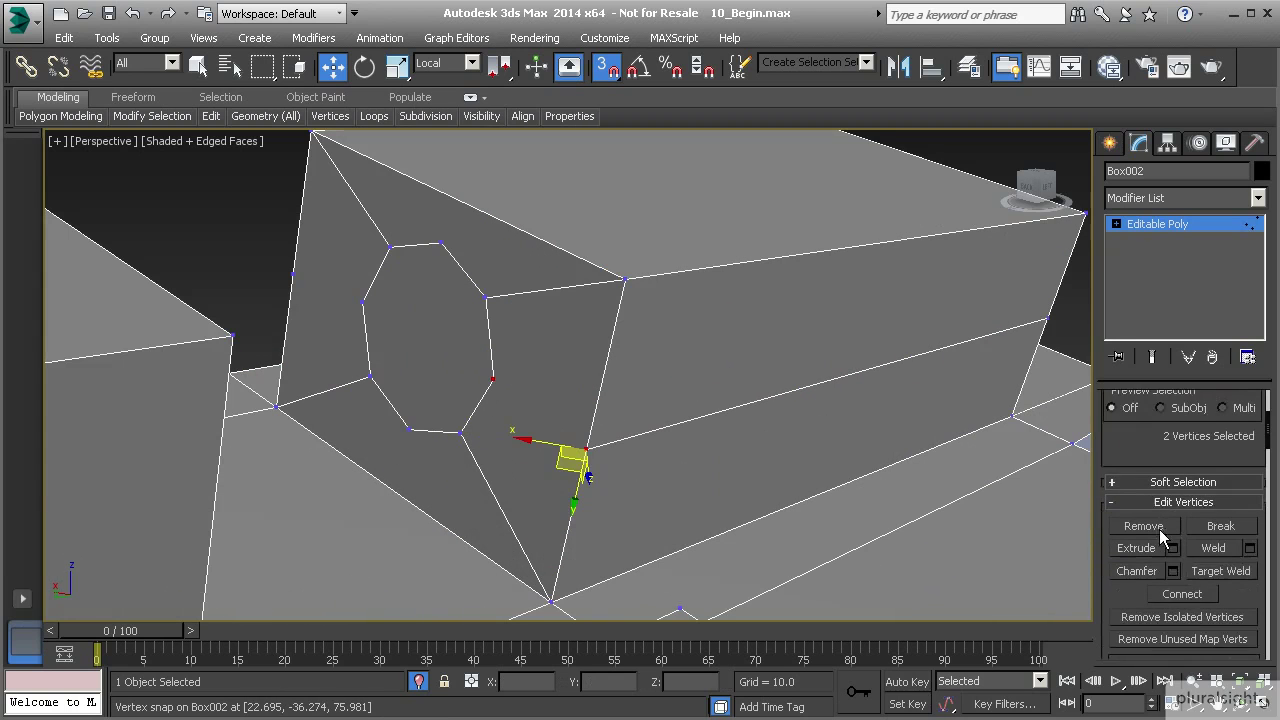
{"action": "left_click", "coordinate": [362, 301]}
{"action": "left_click", "coordinate": [292, 273], "text": "ctrl"}
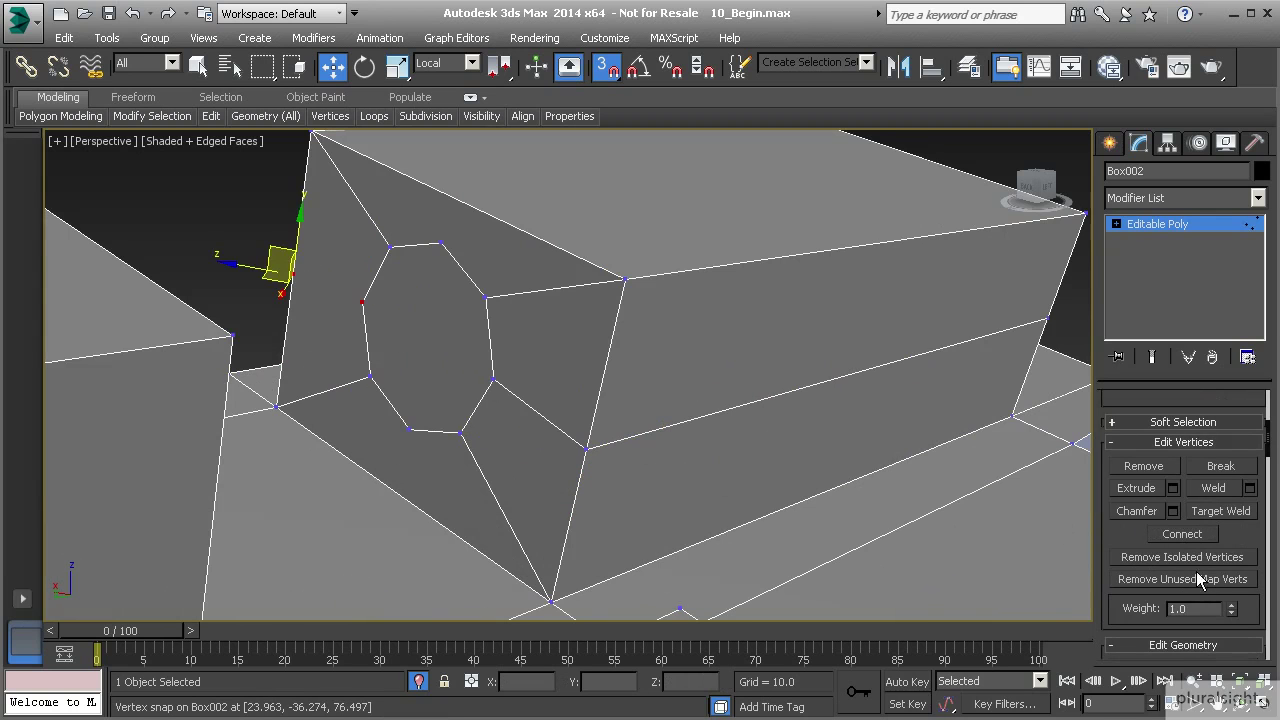
{"action": "left_click", "coordinate": [1183, 536]}
Connect the outer-face octagon's two free side vertices to the new vertices on the adjacent vertical edges and clear the selection.
{"action": "middle_click_drag", "start_coordinate": [714, 430], "coordinate": [759, 268], "text": "alt"}
{"action": "scroll", "coordinate": [459, 456], "scroll_direction": "down", "scroll_amount": 5}
{"action": "left_click_drag", "start_coordinate": [600, 468], "coordinate": [624, 432]}
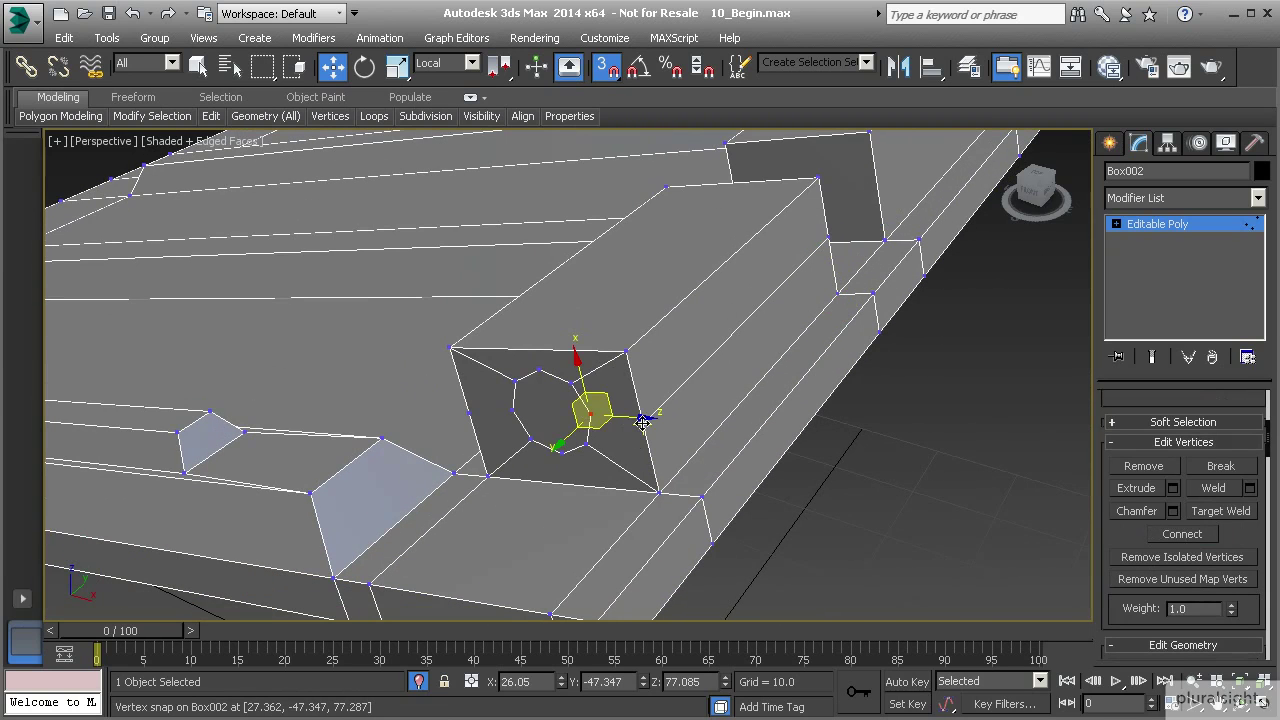
{"action": "left_click", "coordinate": [643, 423], "text": "ctrl"}
{"action": "left_click", "coordinate": [1176, 532]}
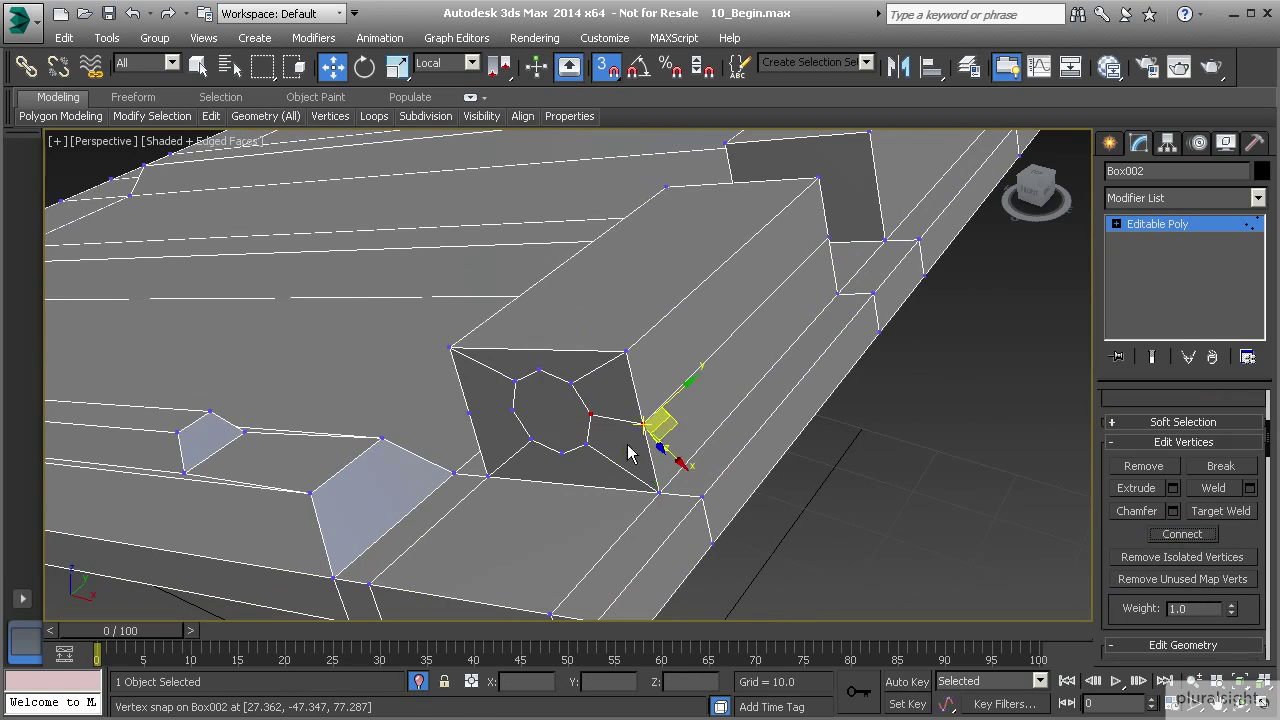
{"action": "middle_click_drag", "start_coordinate": [631, 450], "coordinate": [640, 420], "text": "alt"}
{"action": "scroll", "coordinate": [640, 420], "scroll_direction": "down", "scroll_amount": 4}
{"action": "left_click", "coordinate": [626, 409]}
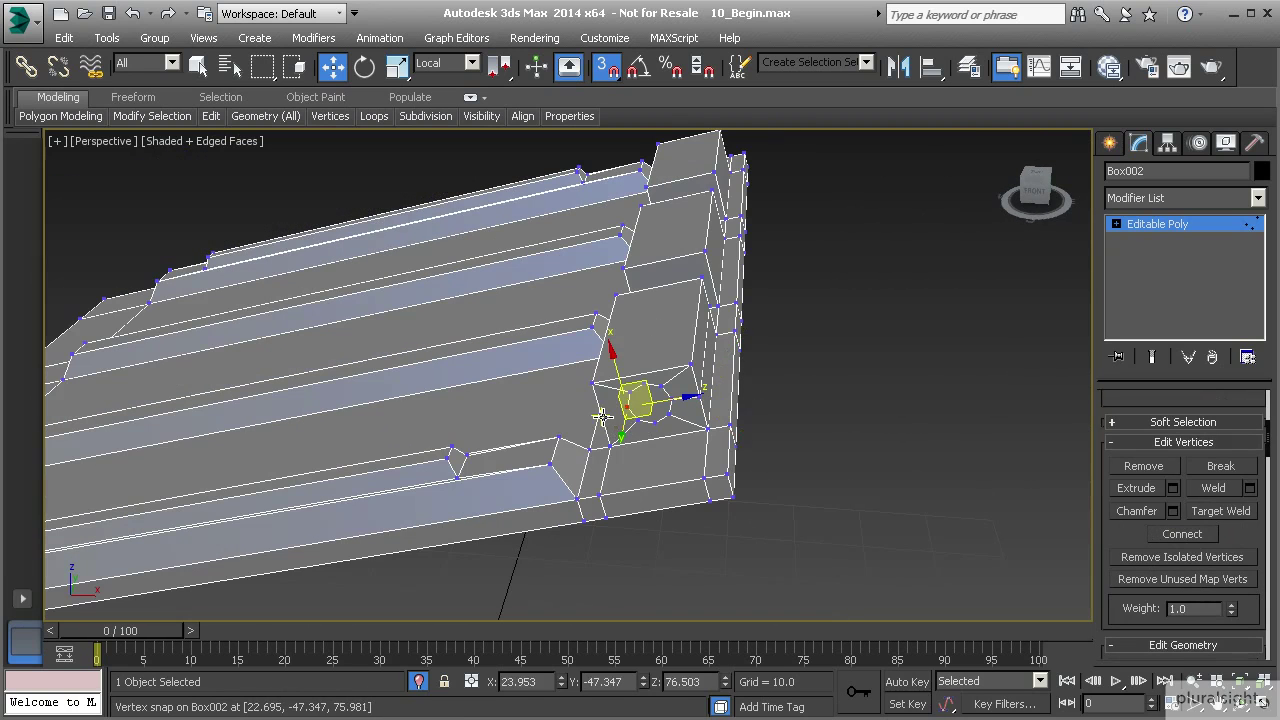
{"action": "left_click", "coordinate": [602, 417], "text": "ctrl"}
{"action": "left_click", "coordinate": [1165, 538]}
{"action": "left_click", "coordinate": [937, 420]}
{"action": "middle_click_drag", "start_coordinate": [743, 361], "coordinate": [645, 448]}
{"action": "scroll", "coordinate": [690, 415], "scroll_direction": "up", "scroll_amount": 4}
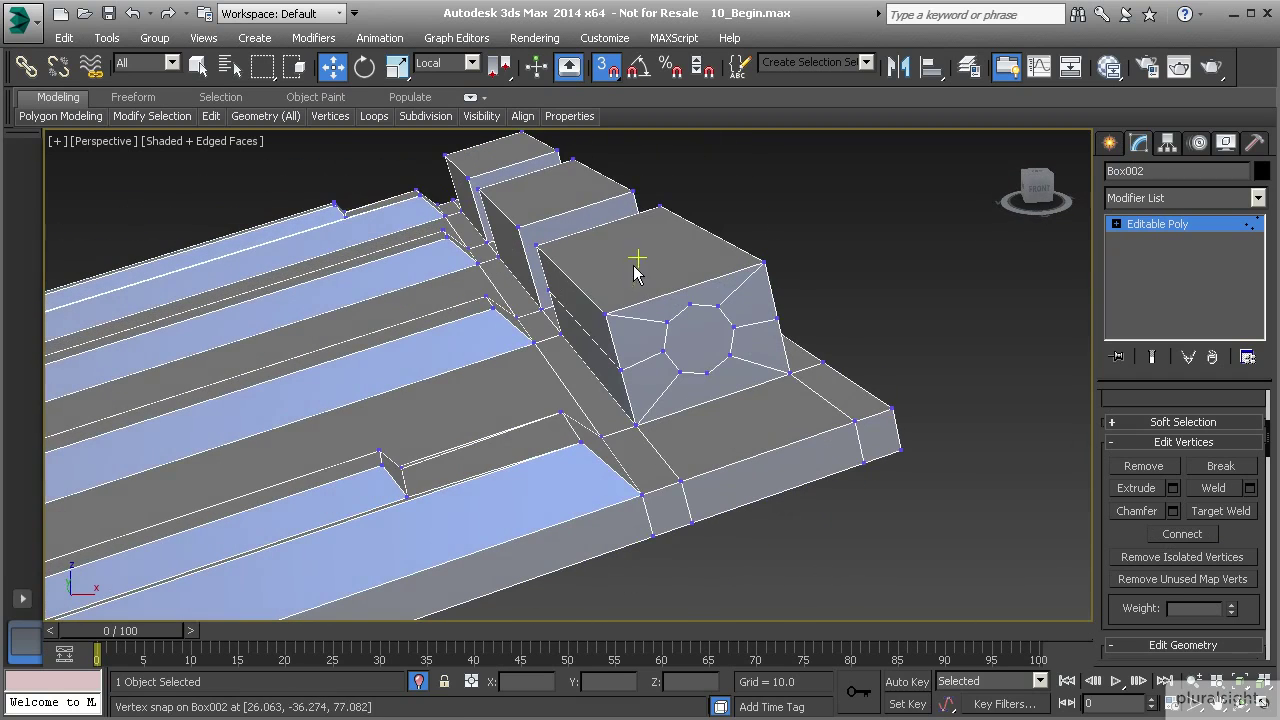
{"action": "middle_click_drag", "start_coordinate": [638, 281], "coordinate": [625, 335]}
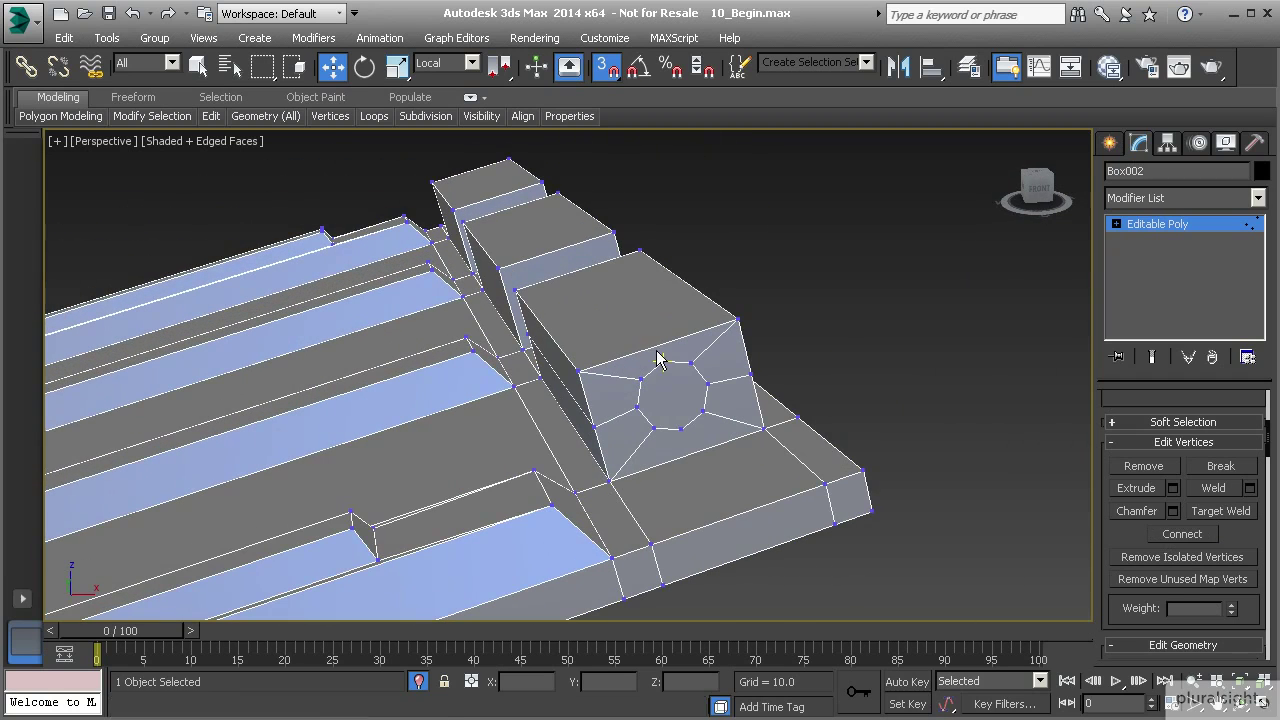
{"action": "key", "text": "2"}
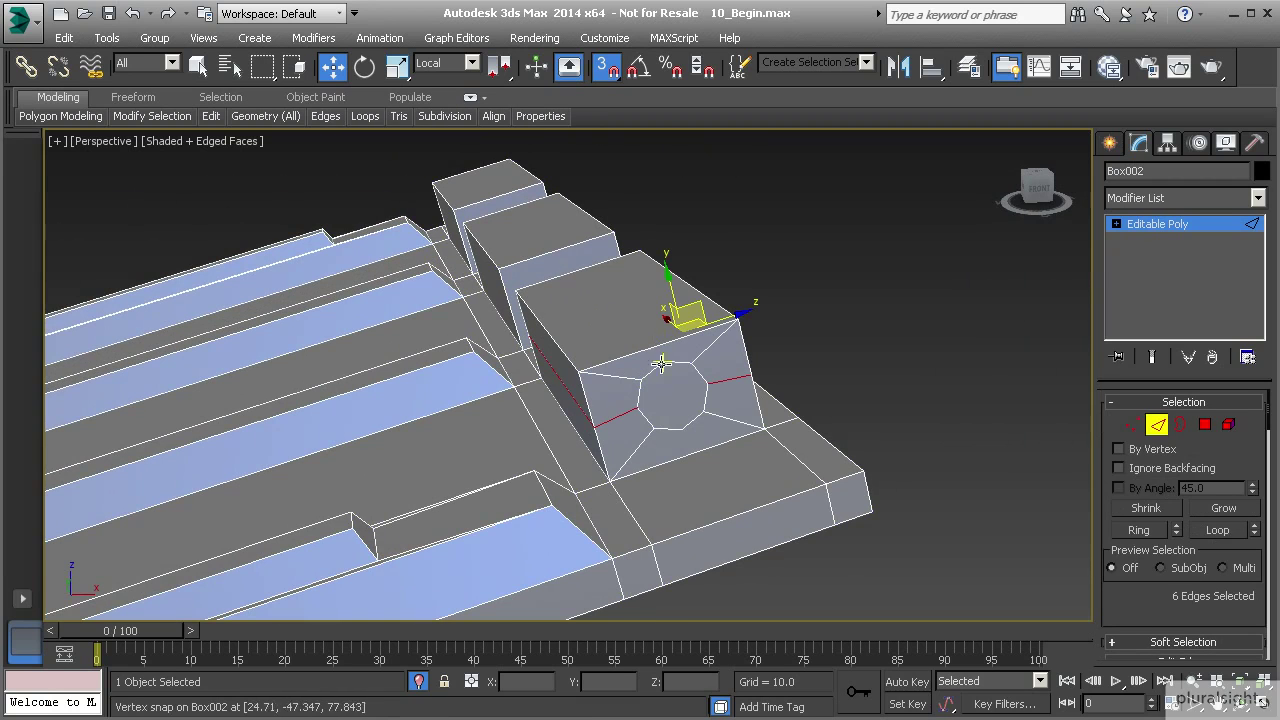
{"action": "scroll", "coordinate": [661, 364], "scroll_direction": "up", "scroll_amount": 5}
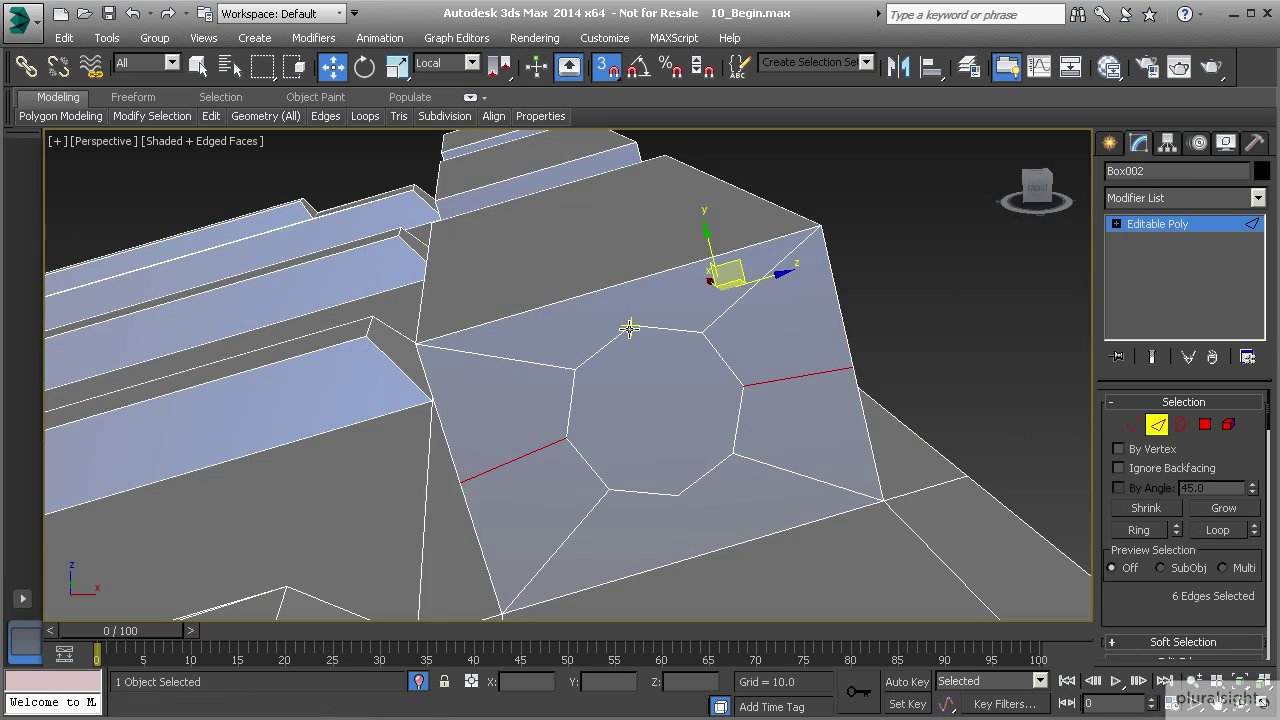
{"action": "key", "text": "1"}
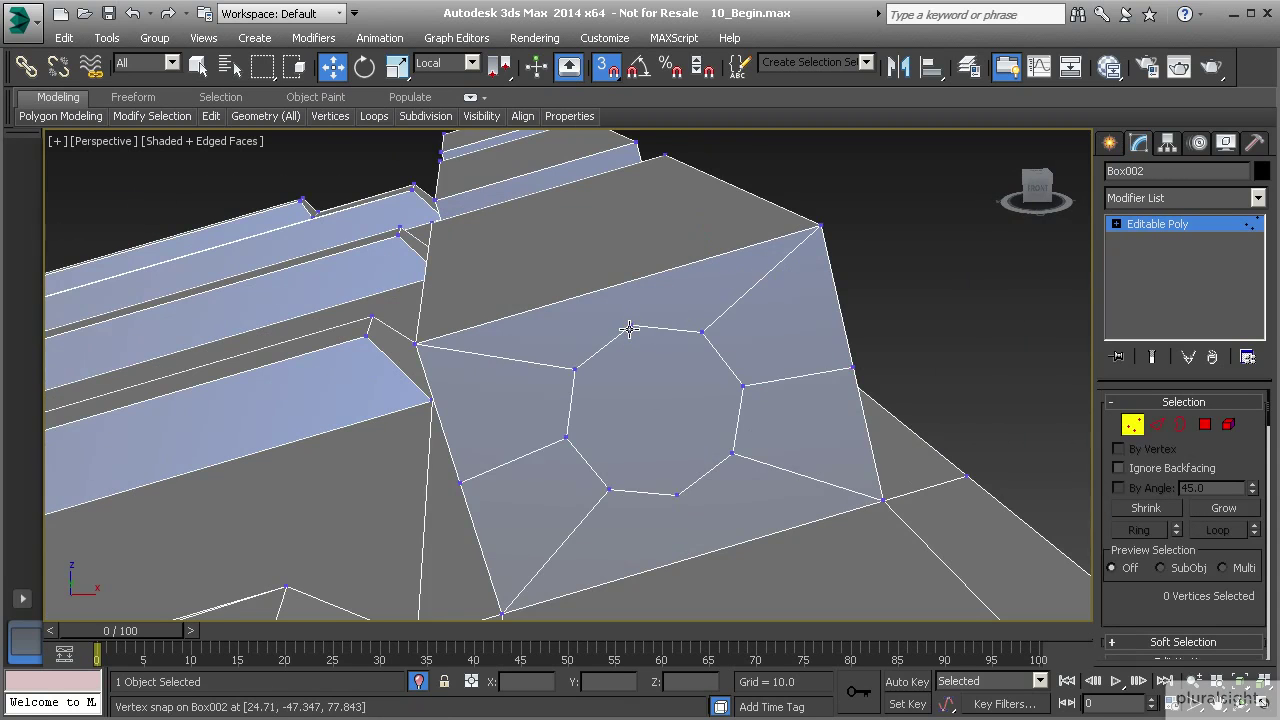
{"action": "middle_click_drag", "start_coordinate": [629, 328], "coordinate": [640, 338], "text": "alt"}
{"action": "key", "text": "2"}
{"action": "left_click", "coordinate": [690, 266]}
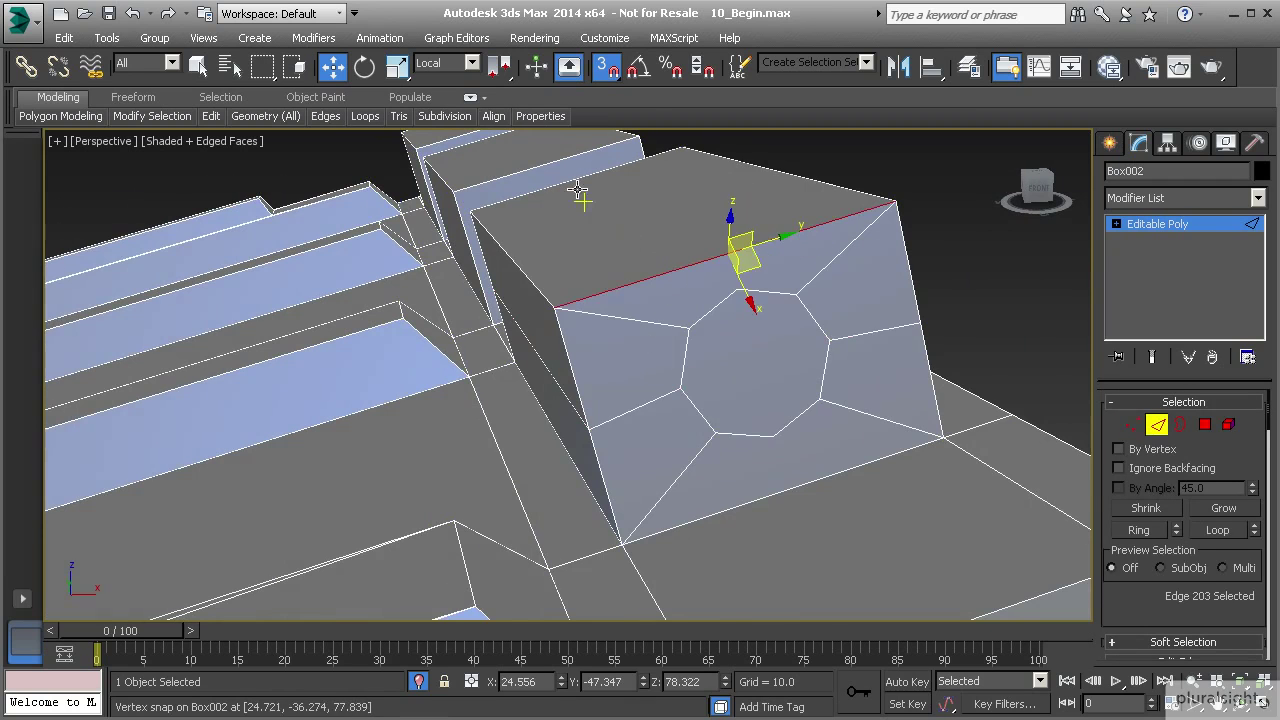
{"action": "middle_click_drag", "start_coordinate": [571, 194], "coordinate": [666, 282], "text": "alt"}
{"action": "middle_click_drag", "start_coordinate": [845, 405], "coordinate": [745, 360], "text": "alt"}
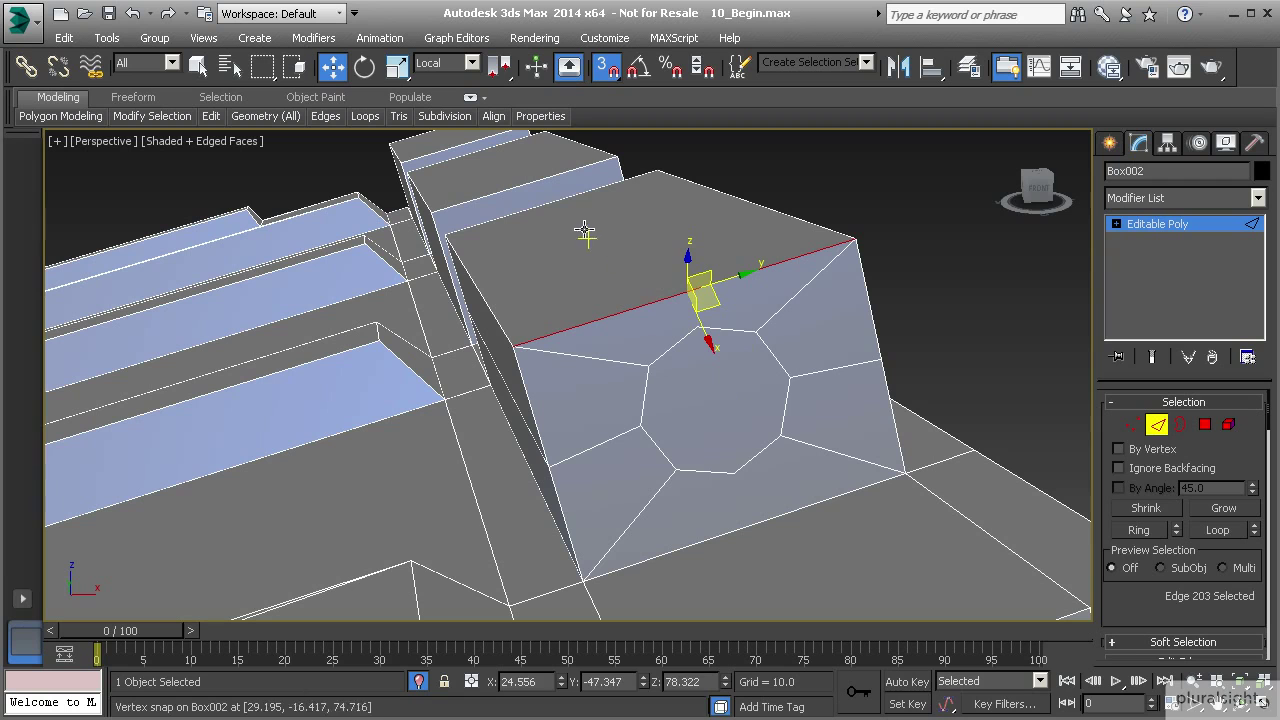
{"action": "left_click", "coordinate": [563, 201], "text": "ctrl"}
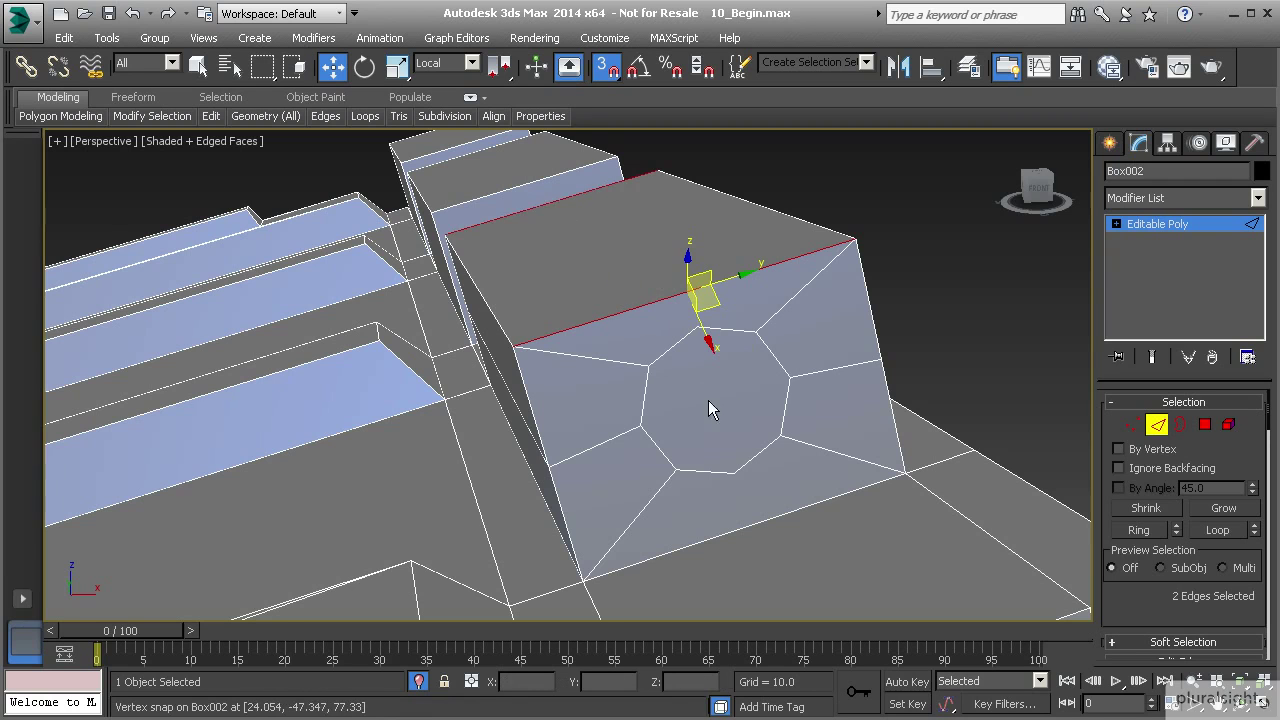
{"action": "scroll", "coordinate": [709, 403], "scroll_direction": "down", "scroll_amount": 3}
{"action": "middle_click_drag", "start_coordinate": [705, 391], "coordinate": [686, 377], "text": "alt"}
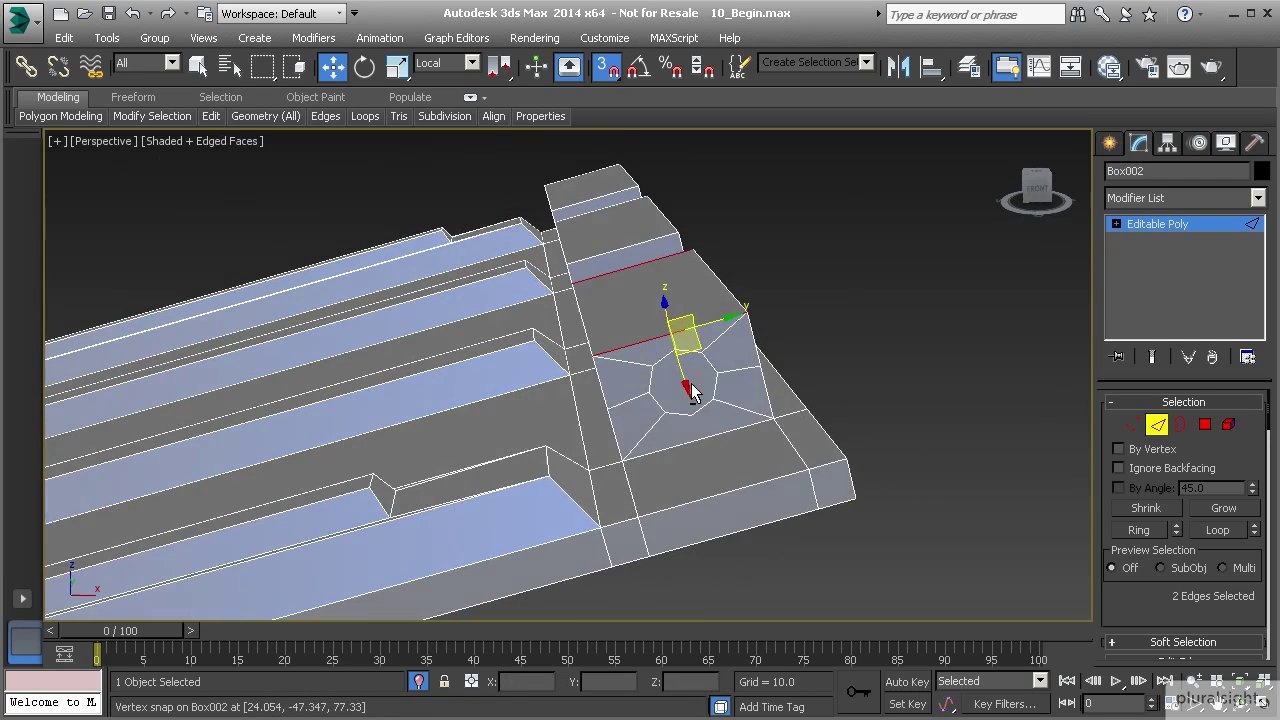
In vertex mode, remove the outer-face octagon's two unconnected vertices, one on its upper edge and one on its lower edge.
{"action": "scroll", "coordinate": [688, 388], "scroll_direction": "up", "scroll_amount": 2}
{"action": "key", "text": "1"}
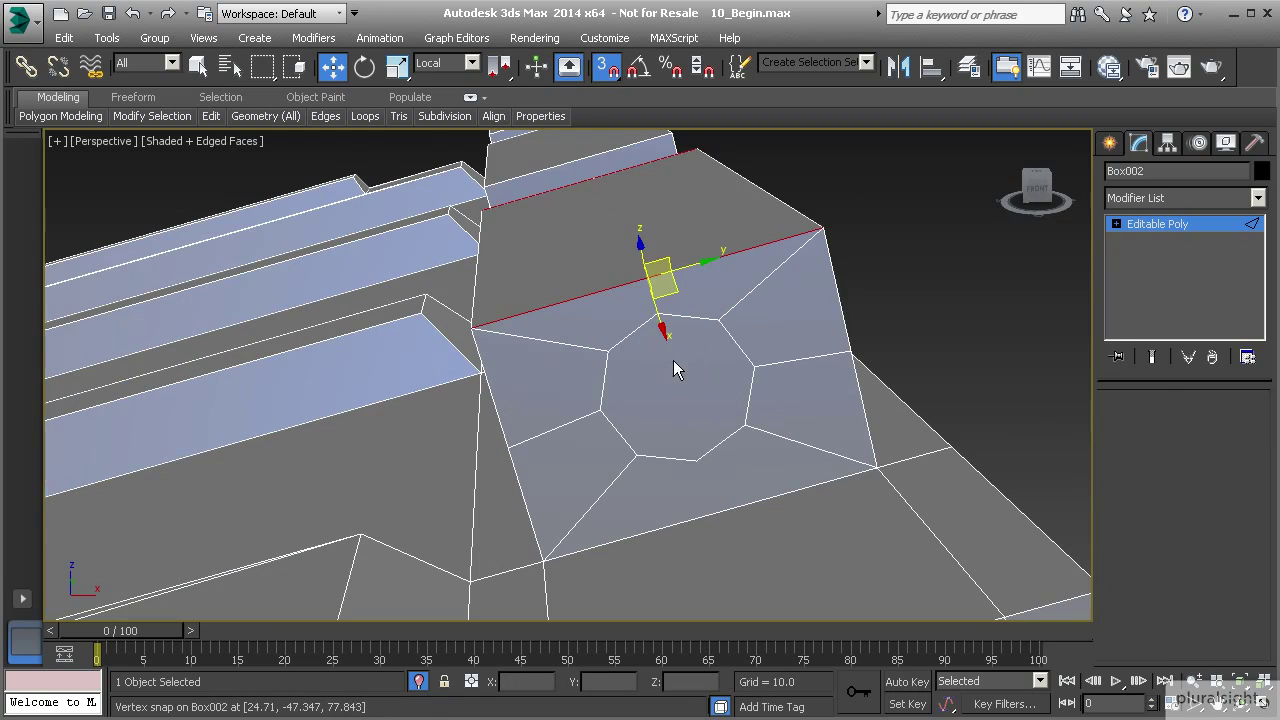
{"action": "left_click", "coordinate": [657, 314]}
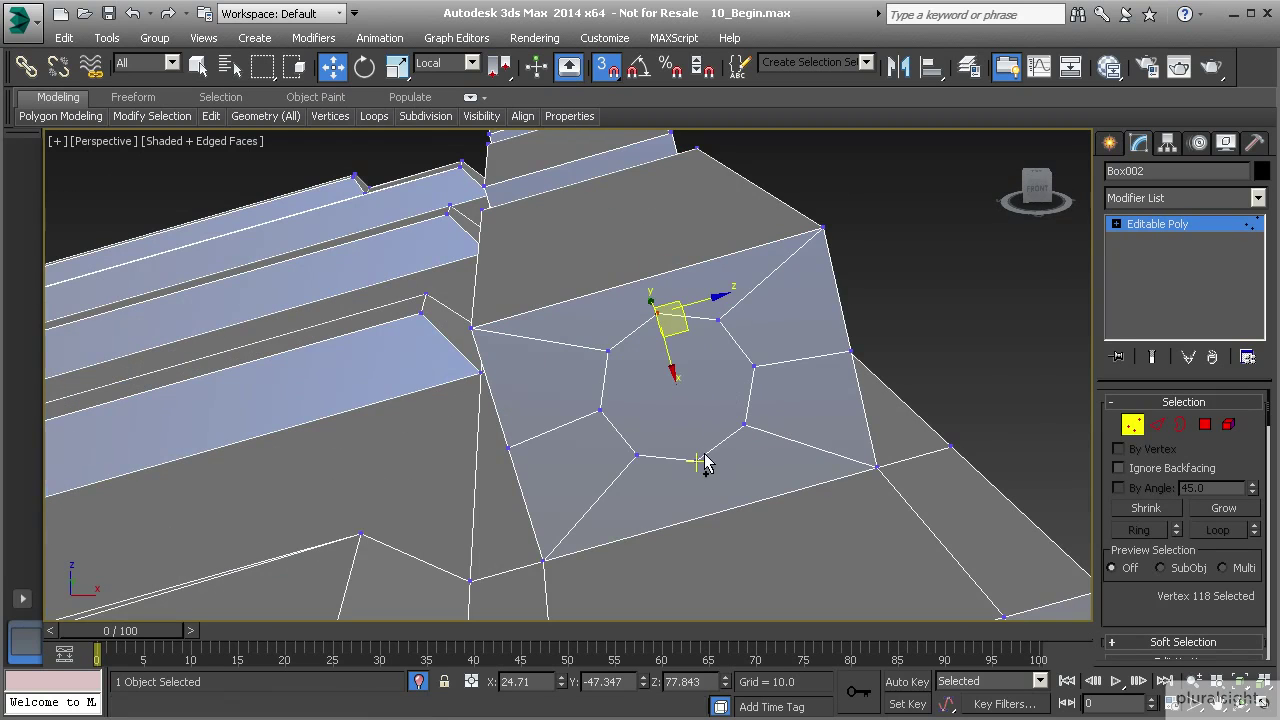
{"action": "left_click", "coordinate": [696, 460], "text": "ctrl"}
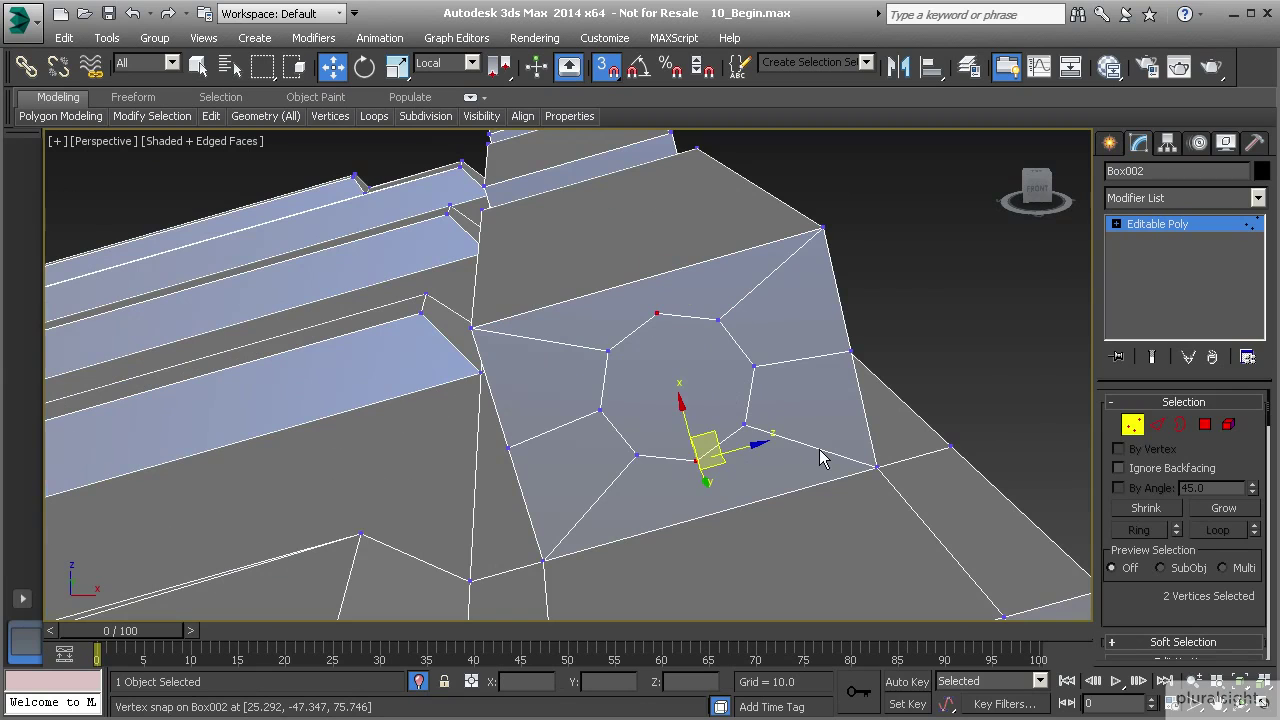
{"action": "key", "text": "BackSpace"}
Remove the matching unconnected upper and lower vertices from the octagon on the end block's inner face.
{"action": "scroll", "coordinate": [555, 342], "scroll_direction": "down", "scroll_amount": 5}
{"action": "middle_click_drag", "start_coordinate": [555, 342], "coordinate": [960, 591], "text": "alt"}
{"action": "middle_click_drag", "start_coordinate": [482, 348], "coordinate": [880, 395], "text": "alt"}
{"action": "left_click", "coordinate": [435, 347]}
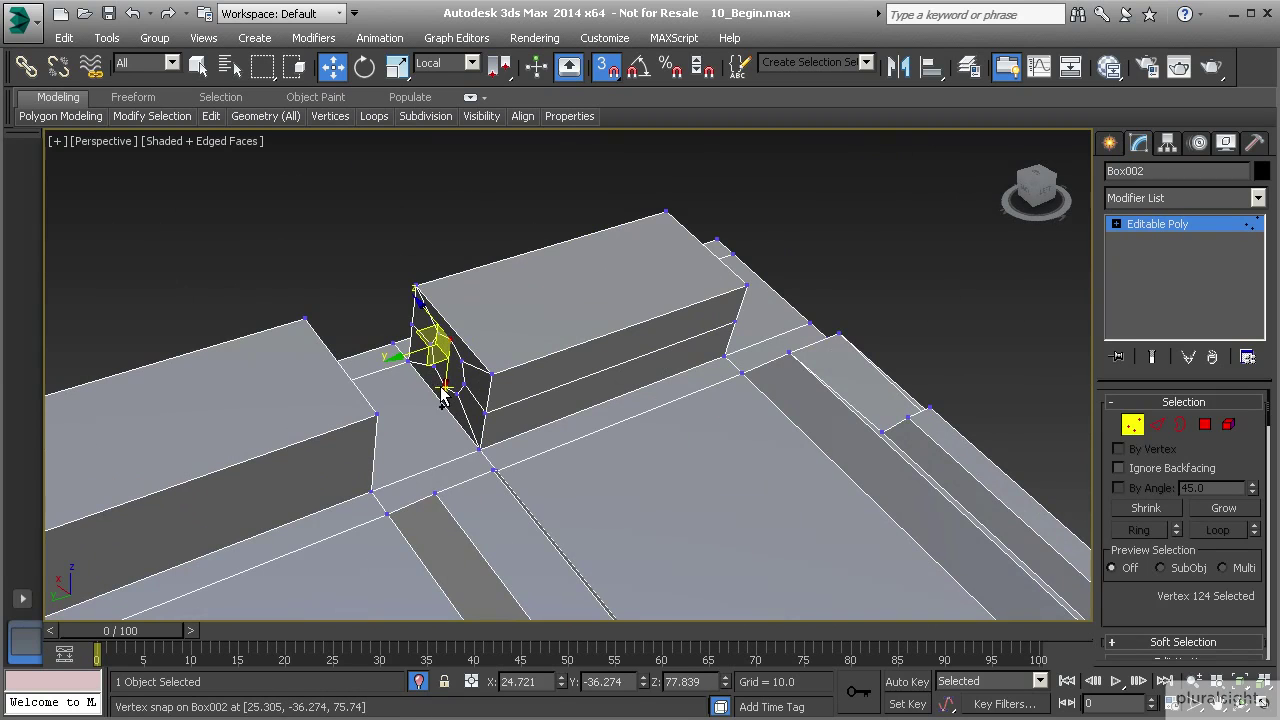
{"action": "middle_click_drag", "start_coordinate": [445, 388], "coordinate": [483, 420], "text": "alt"}
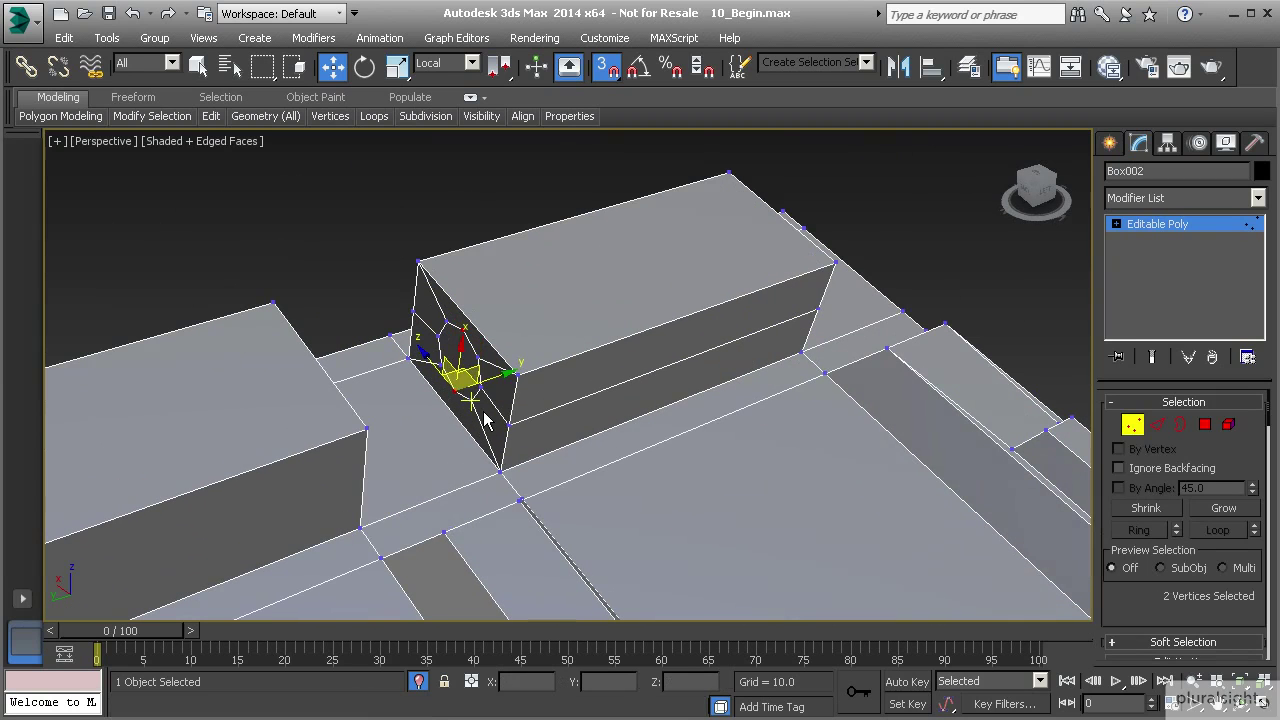
{"action": "left_click", "coordinate": [483, 420]}
{"action": "middle_click_drag", "start_coordinate": [508, 366], "coordinate": [531, 361], "text": "alt"}
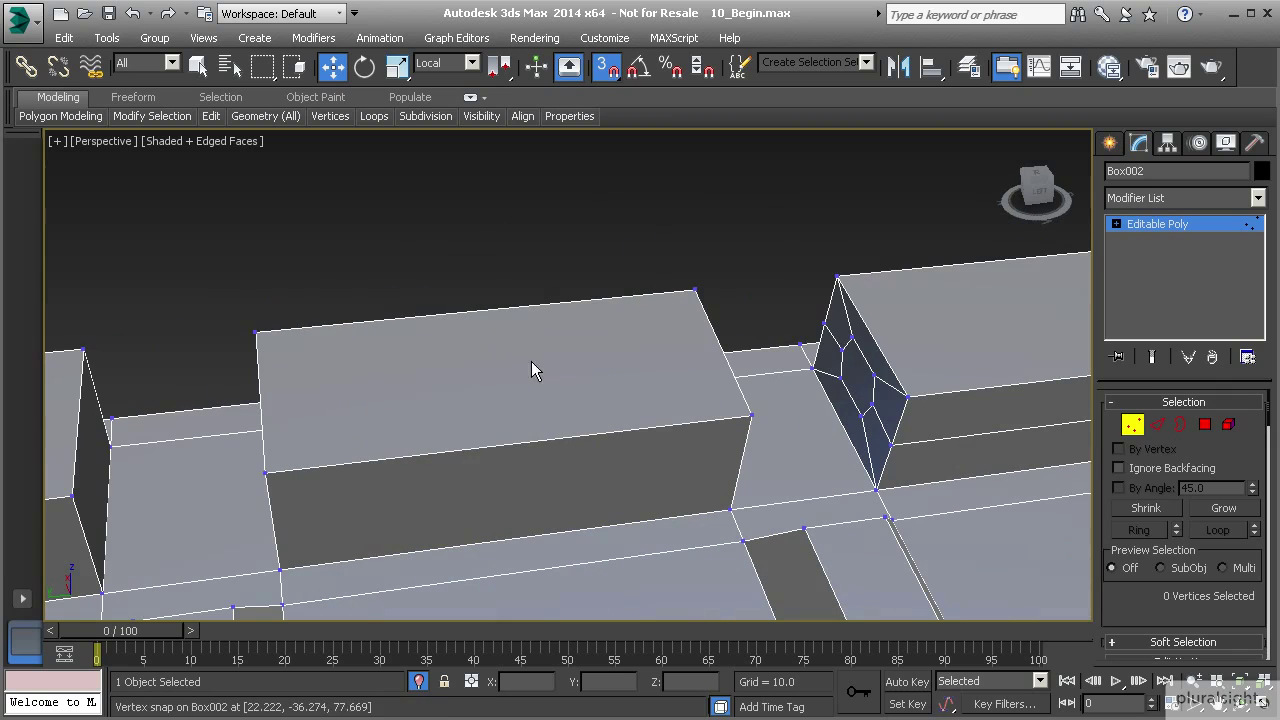
In edge mode, select the end block's inner top edge and extend it to the full edge ring across the hinge blocks.
{"action": "key", "text": "2"}
{"action": "left_click", "coordinate": [882, 340]}
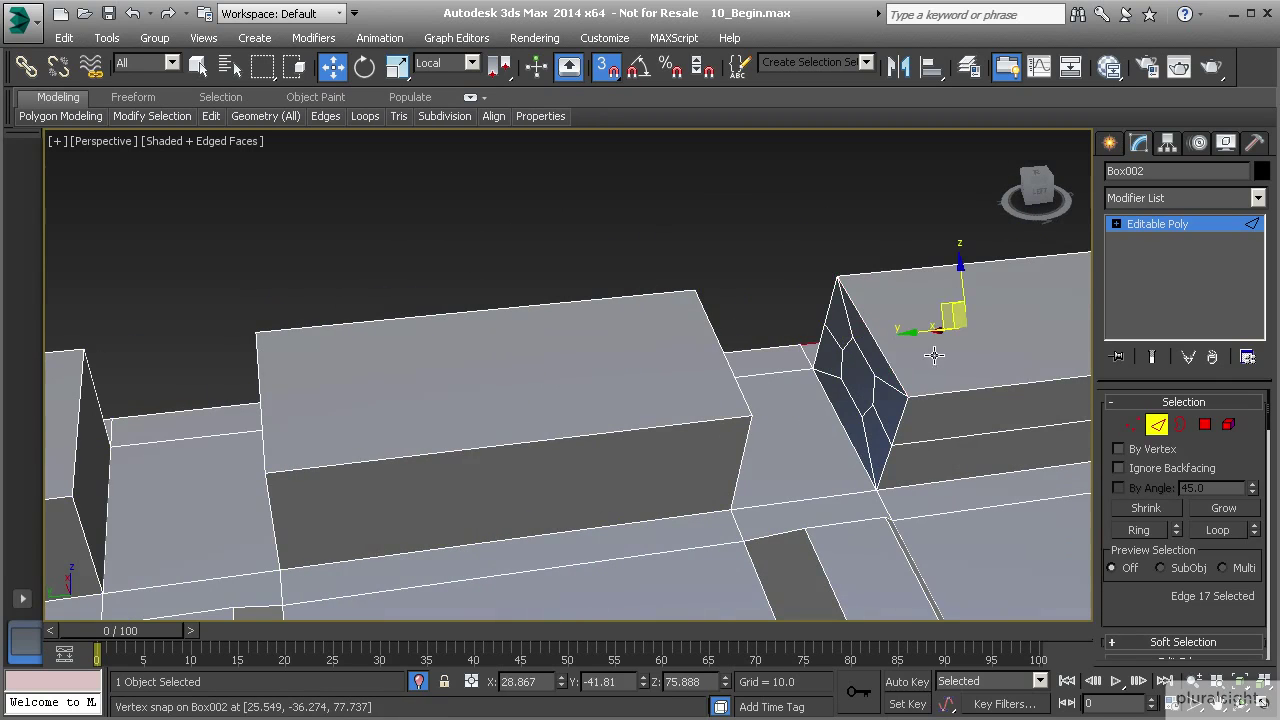
{"action": "left_click", "coordinate": [879, 349]}
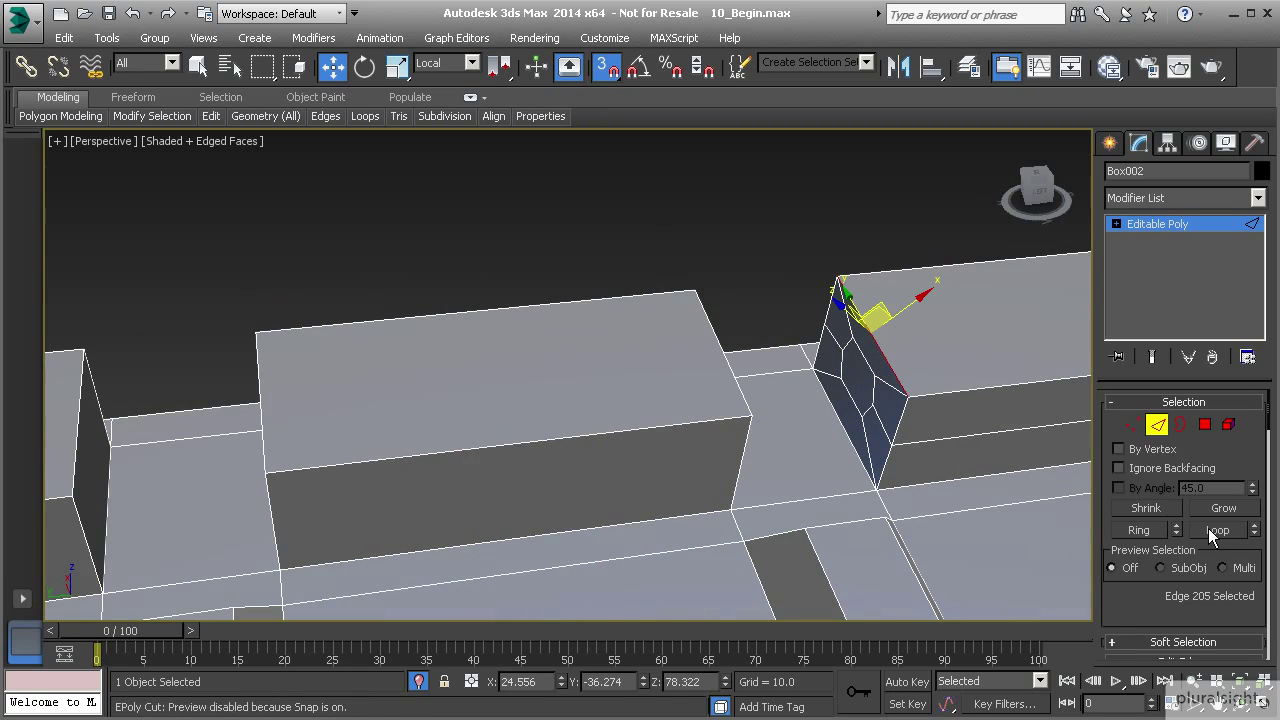
{"action": "left_click", "coordinate": [1145, 531]}
{"action": "middle_click_drag", "start_coordinate": [988, 462], "coordinate": [677, 400]}
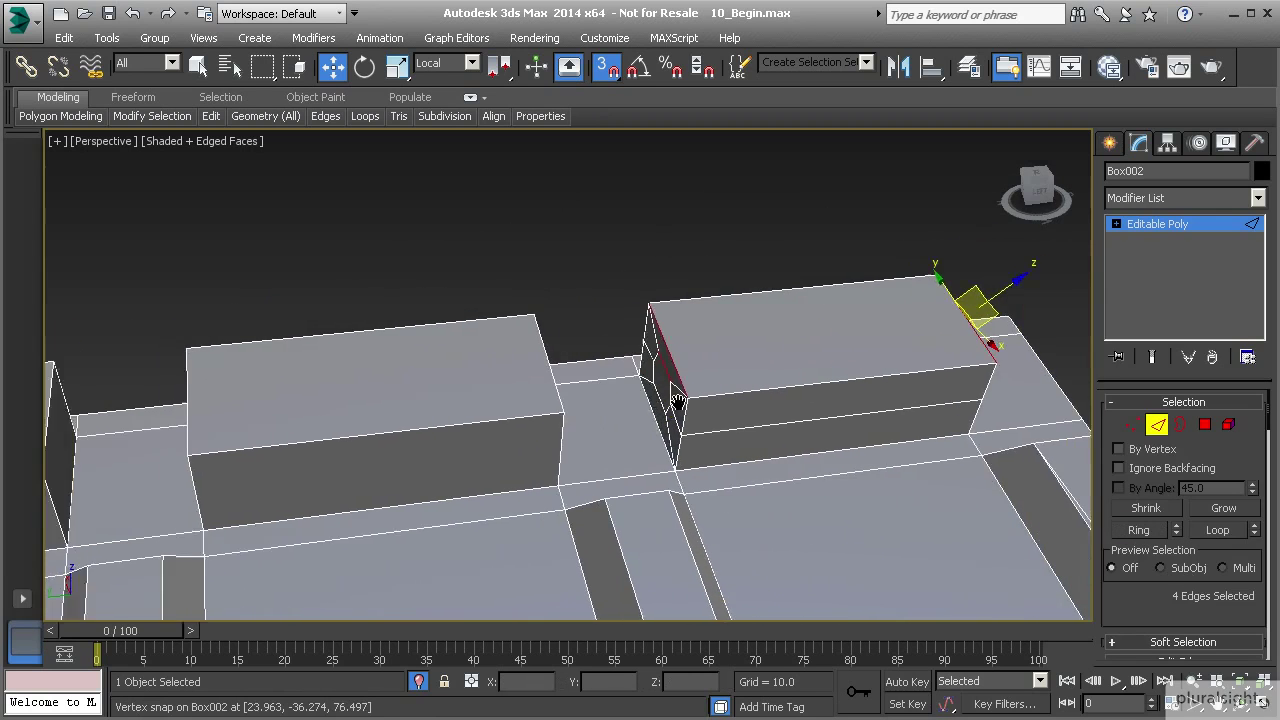
{"action": "scroll", "coordinate": [677, 400], "scroll_direction": "up", "scroll_amount": 10}
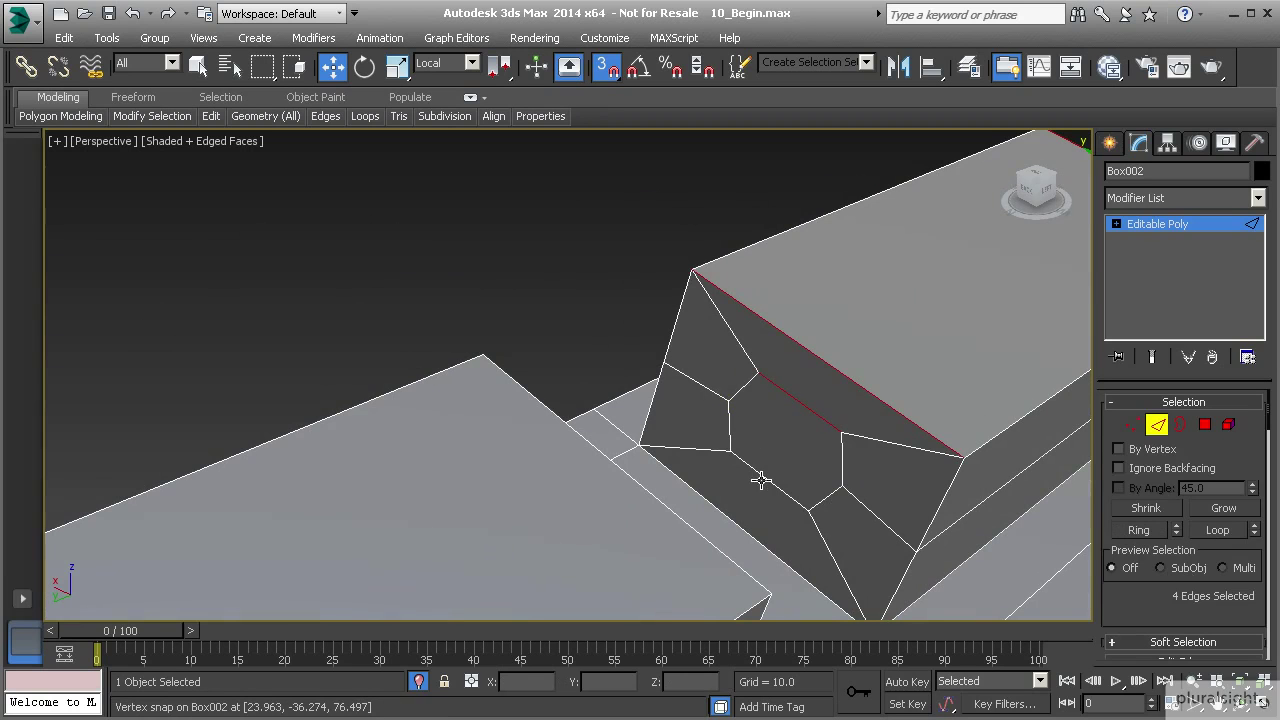
{"action": "left_click", "coordinate": [1128, 533]}
{"action": "middle_click_drag", "start_coordinate": [850, 490], "coordinate": [576, 394], "text": "alt"}
{"action": "scroll", "coordinate": [702, 478], "scroll_direction": "down", "scroll_amount": 4}
Add the outer octagon's lower edge, the block's base edge and the lid-end edges to the selection, and connect them with one segment.
{"action": "left_click", "coordinate": [803, 490], "text": "ctrl"}
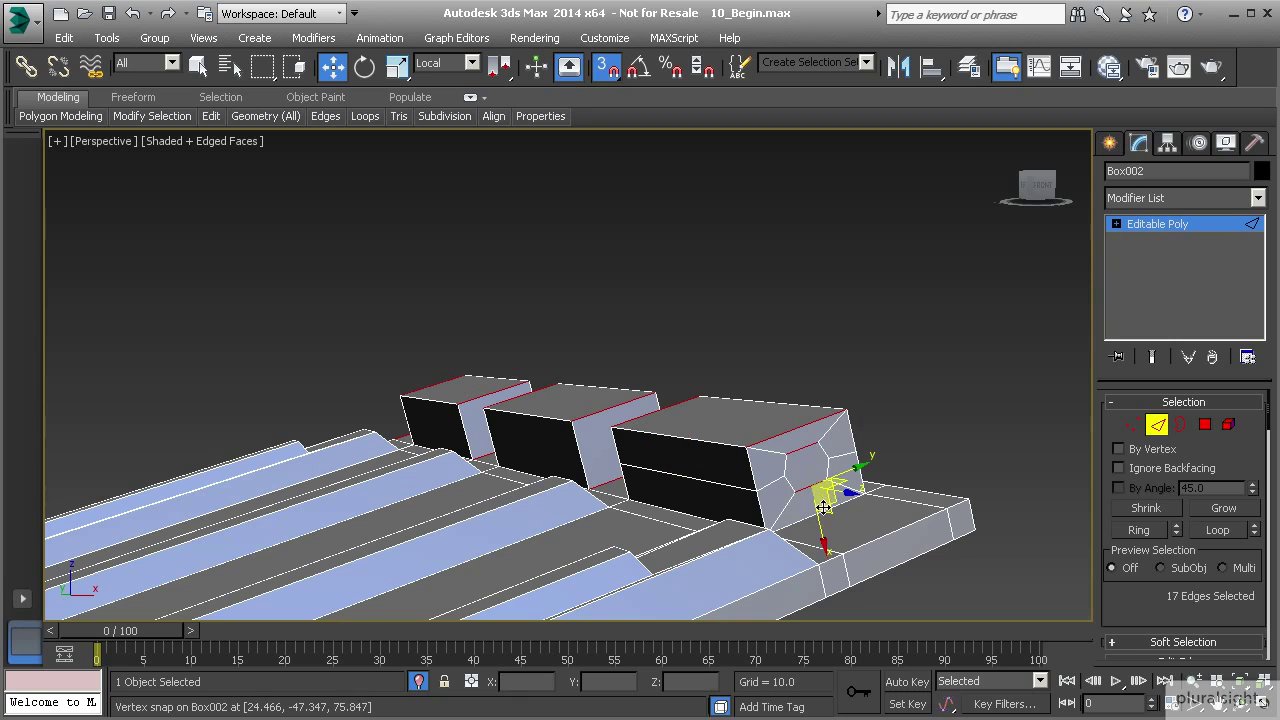
{"action": "left_click", "coordinate": [823, 508], "text": "ctrl"}
{"action": "left_click", "coordinate": [870, 542], "text": "ctrl"}
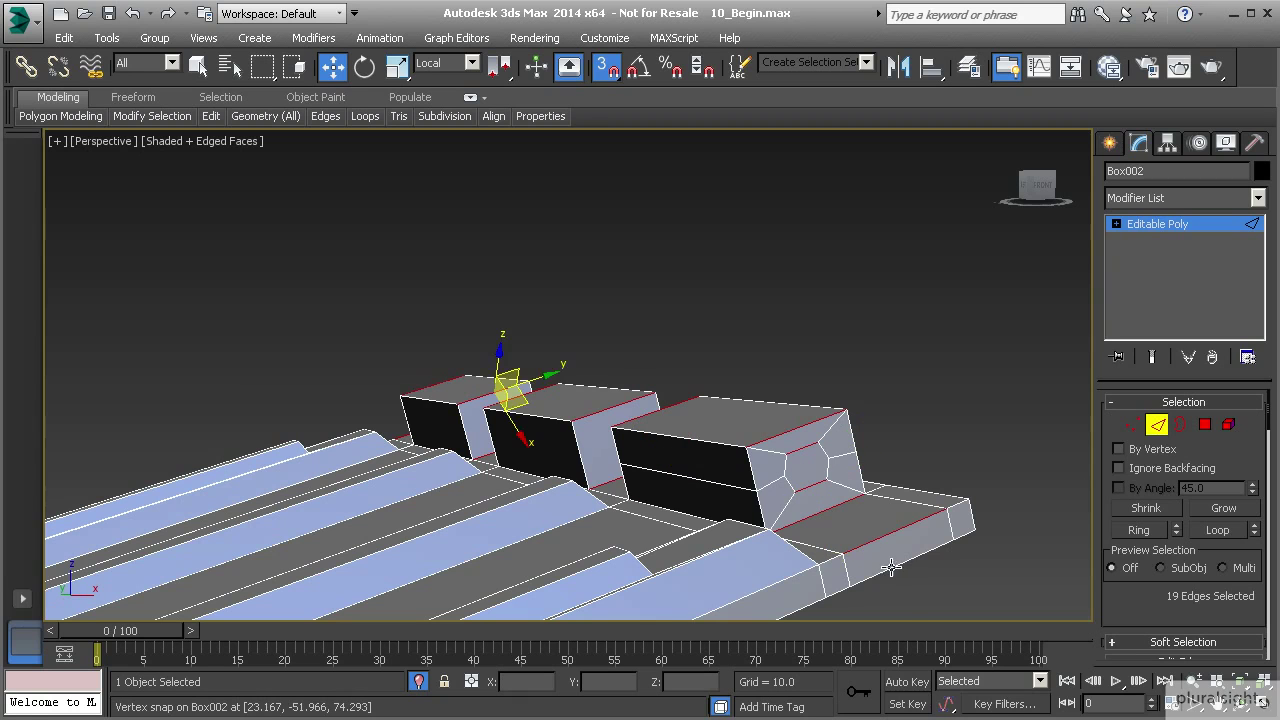
{"action": "left_click", "coordinate": [891, 567], "text": "ctrl"}
{"action": "scroll", "coordinate": [1219, 610], "scroll_direction": "down", "scroll_amount": 5}
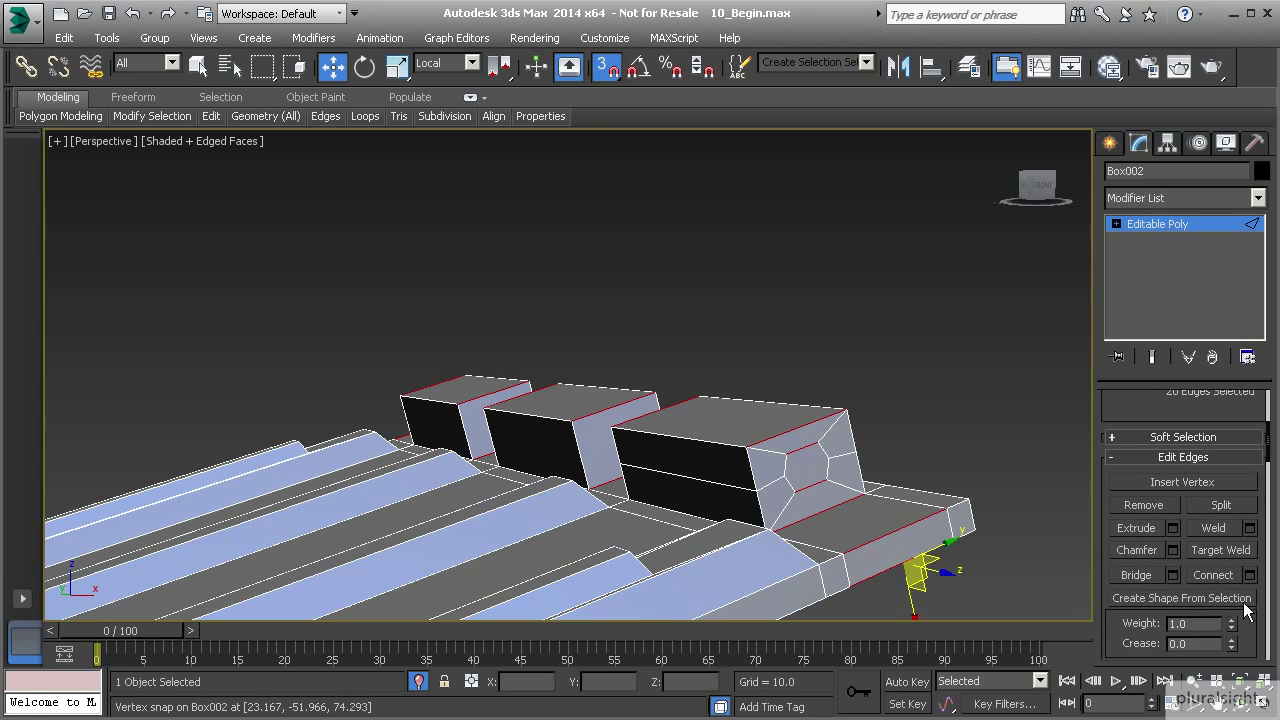
{"action": "left_click", "coordinate": [1249, 575]}
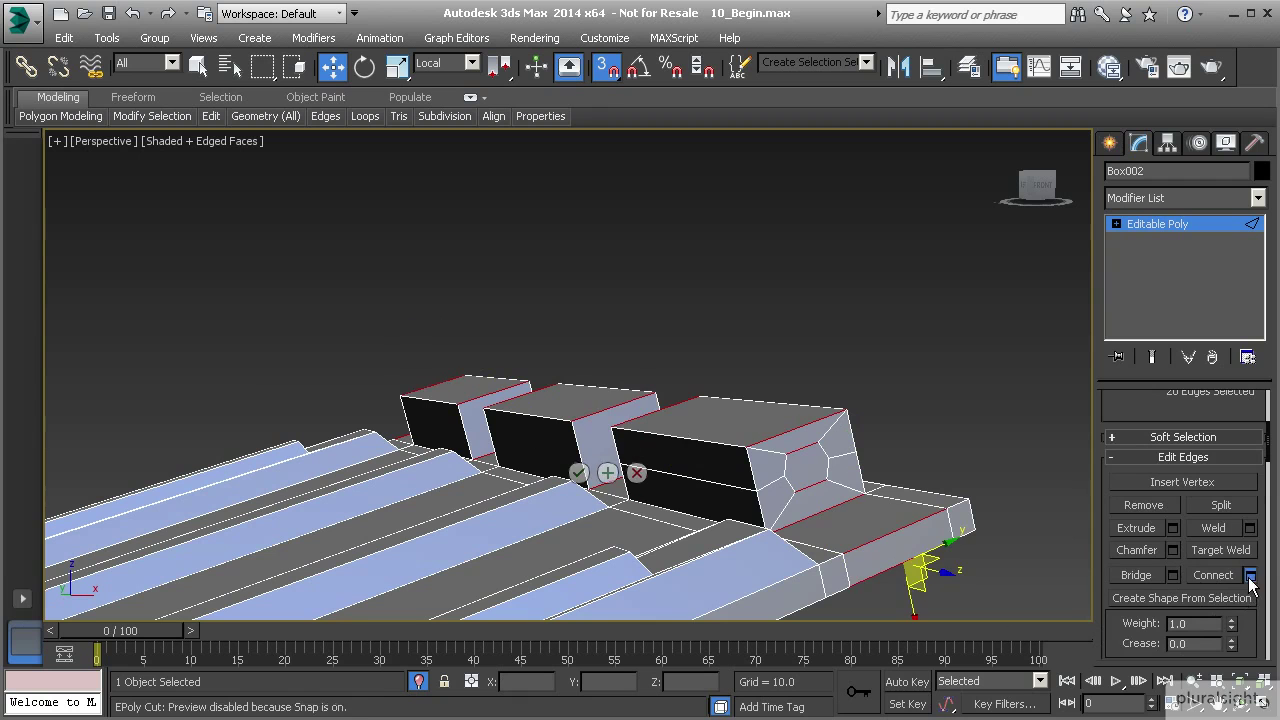
{"action": "left_click", "coordinate": [580, 474]}
In vertex mode, select the new upper and lower middle vertices of the octagons on both the outer and inner block faces.
{"action": "middle_click_drag", "start_coordinate": [787, 453], "coordinate": [624, 476], "text": "alt"}
{"action": "key", "text": "1"}
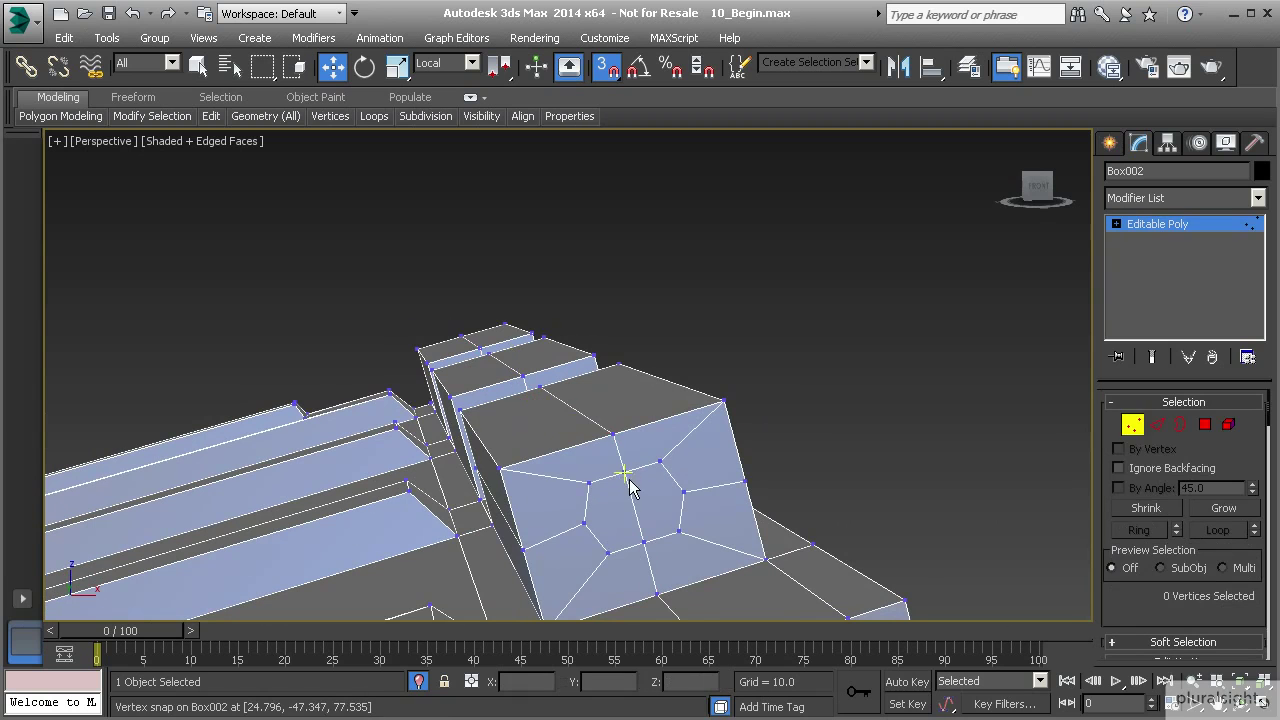
{"action": "left_click", "coordinate": [627, 476]}
{"action": "left_click", "coordinate": [645, 546], "text": "ctrl"}
{"action": "middle_click_drag", "start_coordinate": [596, 500], "coordinate": [985, 545], "text": "alt"}
{"action": "middle_click_drag", "start_coordinate": [985, 545], "coordinate": [763, 451]}
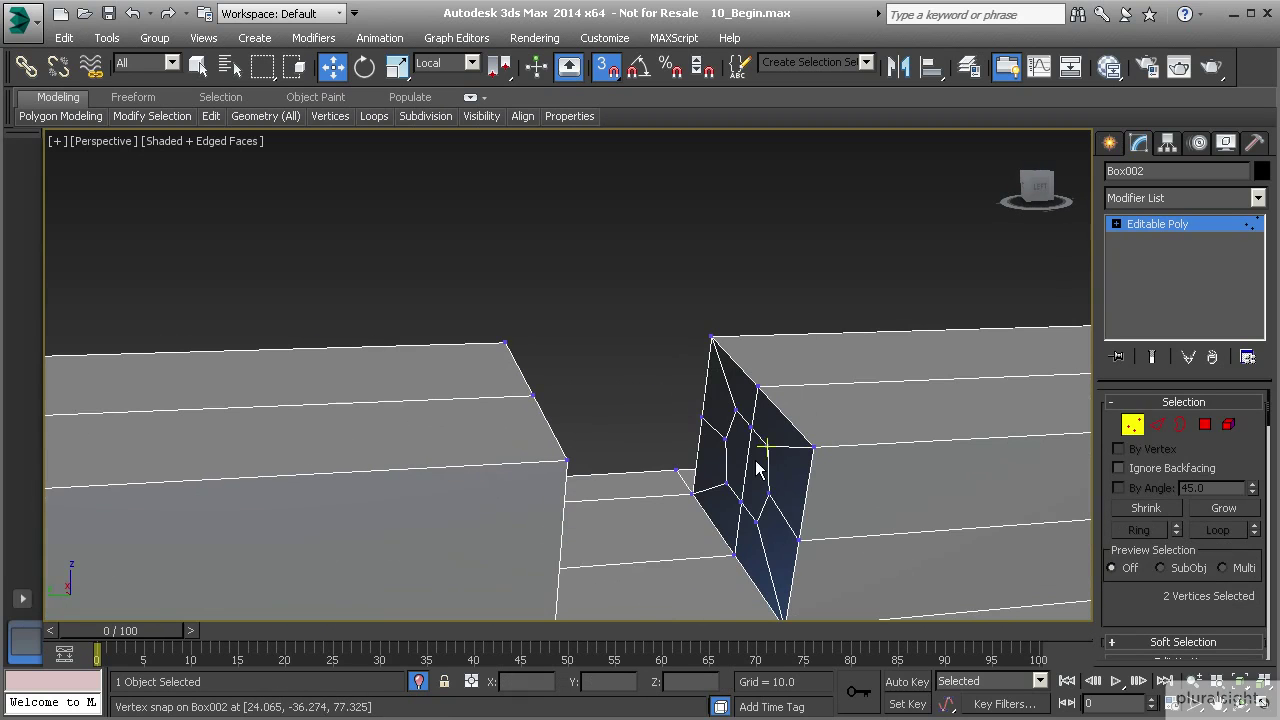
{"action": "left_click", "coordinate": [748, 450], "text": "ctrl"}
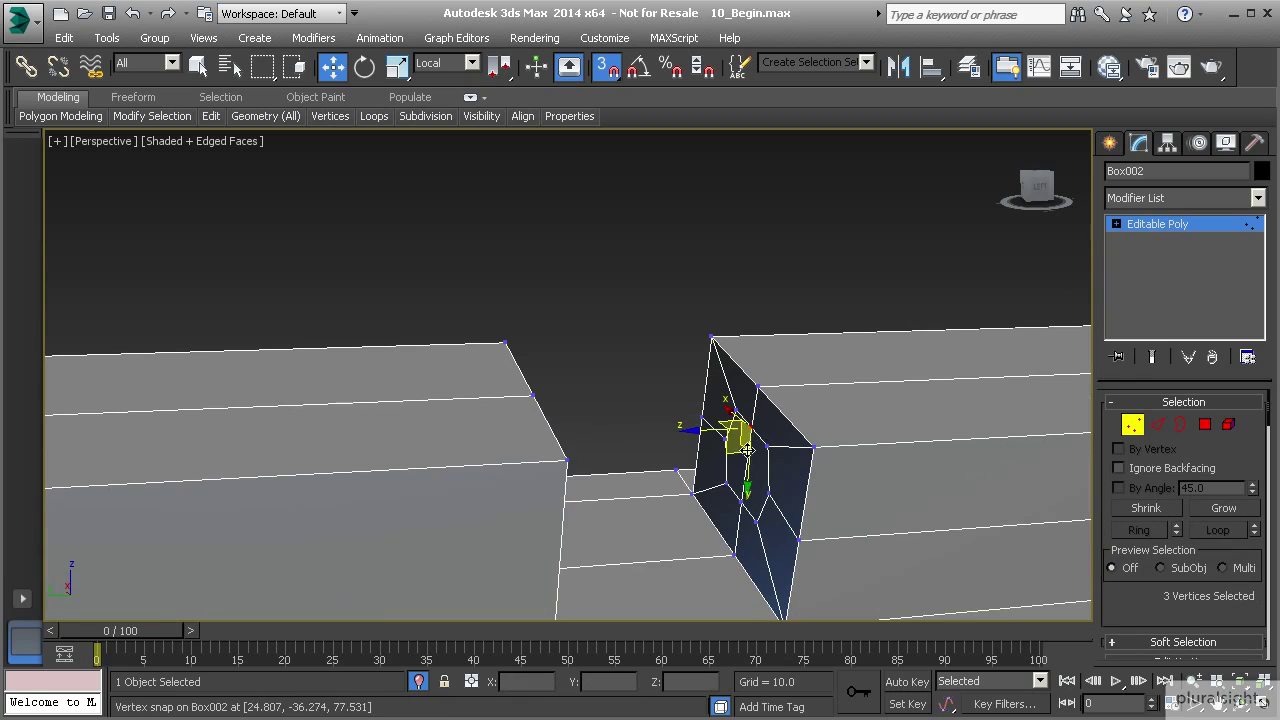
{"action": "left_click", "coordinate": [738, 500], "text": "ctrl"}
Scale the four selected vertices outward along the local Y axis to round out both octagons.
{"action": "left_click", "coordinate": [397, 66]}
{"action": "middle_click_drag", "start_coordinate": [579, 297], "coordinate": [715, 355], "text": "alt"}
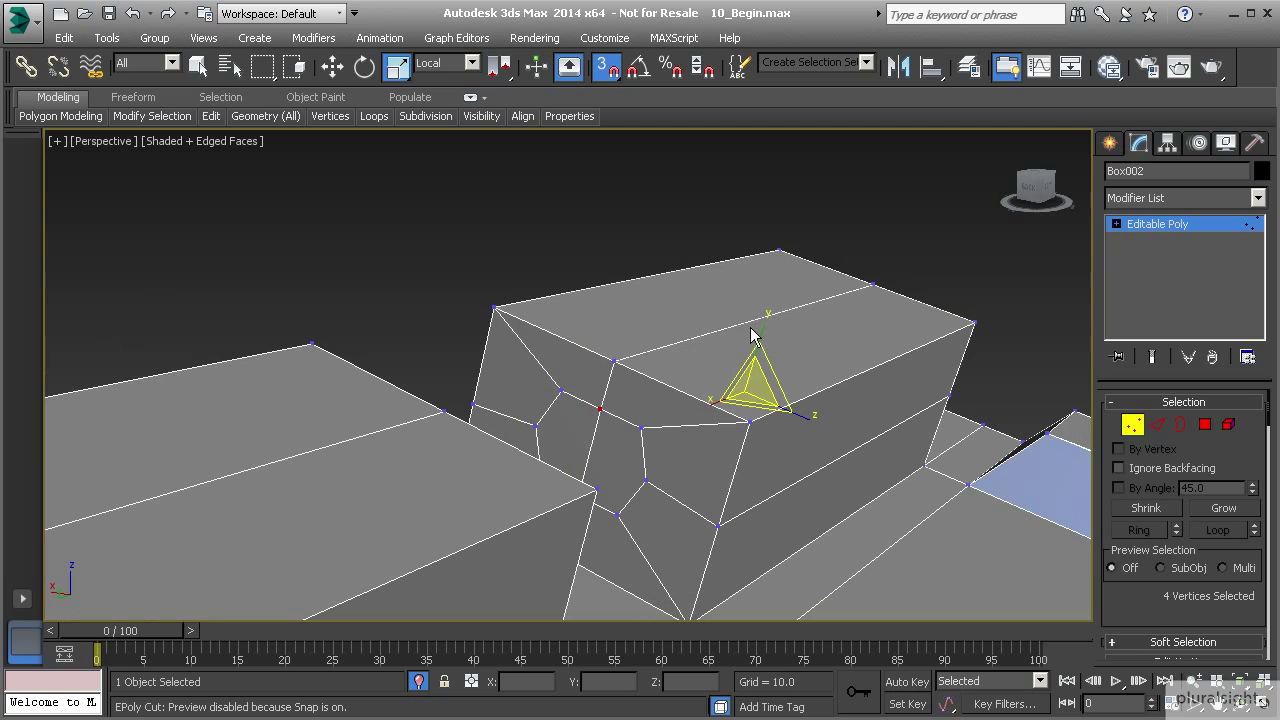
{"action": "left_click_drag", "start_coordinate": [764, 327], "coordinate": [776, 304]}
{"action": "scroll", "coordinate": [677, 386], "scroll_direction": "up", "scroll_amount": 10}
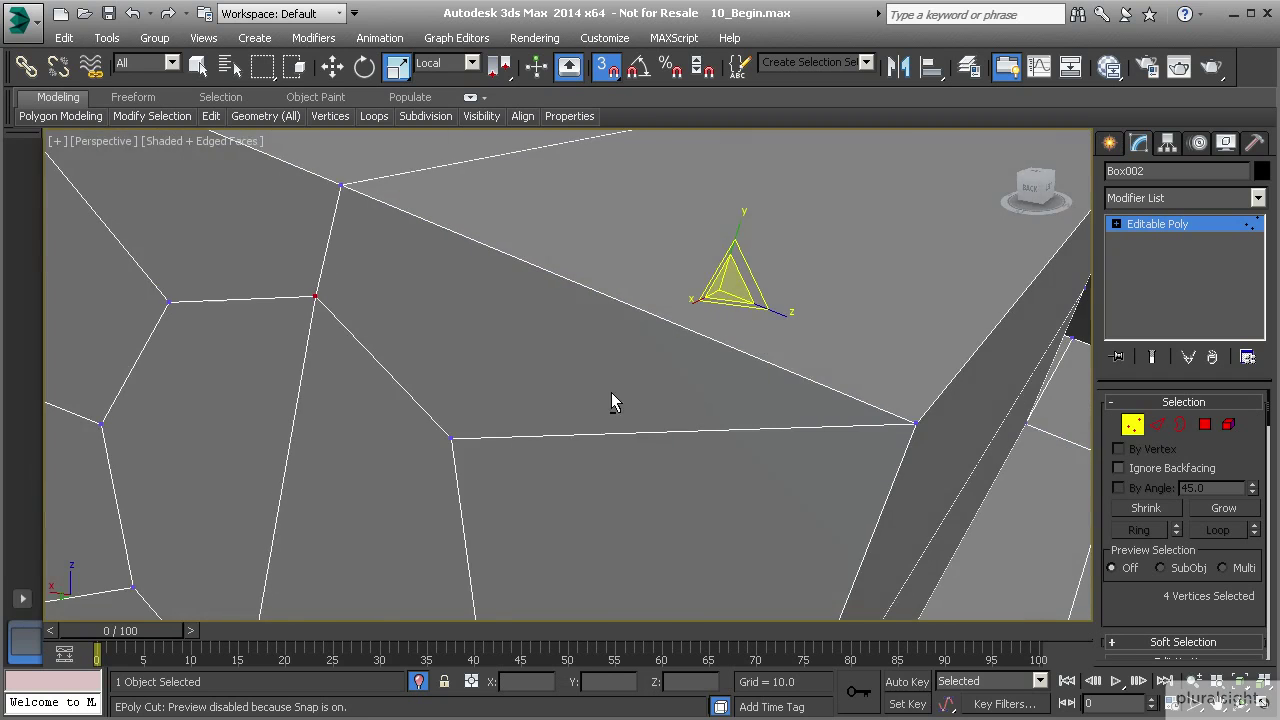
{"action": "scroll", "coordinate": [611, 398], "scroll_direction": "down", "scroll_amount": 8}
Unhide Circle001 as a reference for the octagon shape.
{"action": "right_click", "coordinate": [495, 222]}
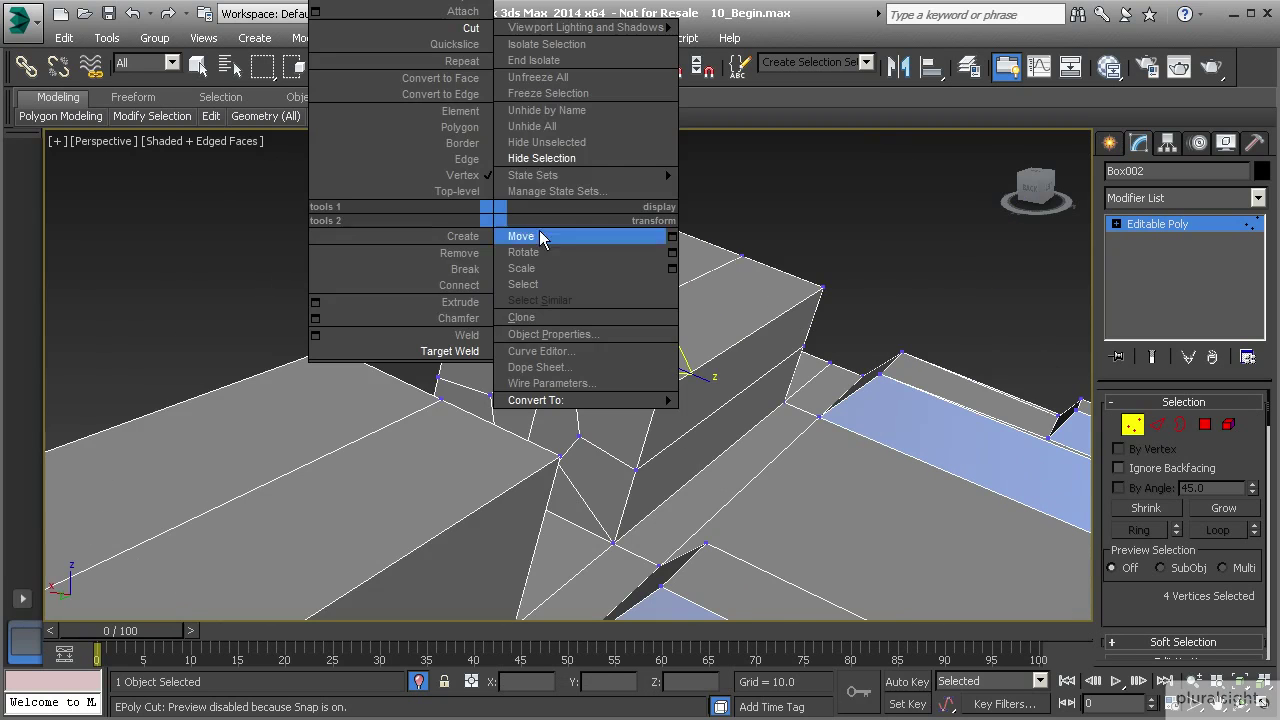
{"action": "left_click", "coordinate": [552, 125]}
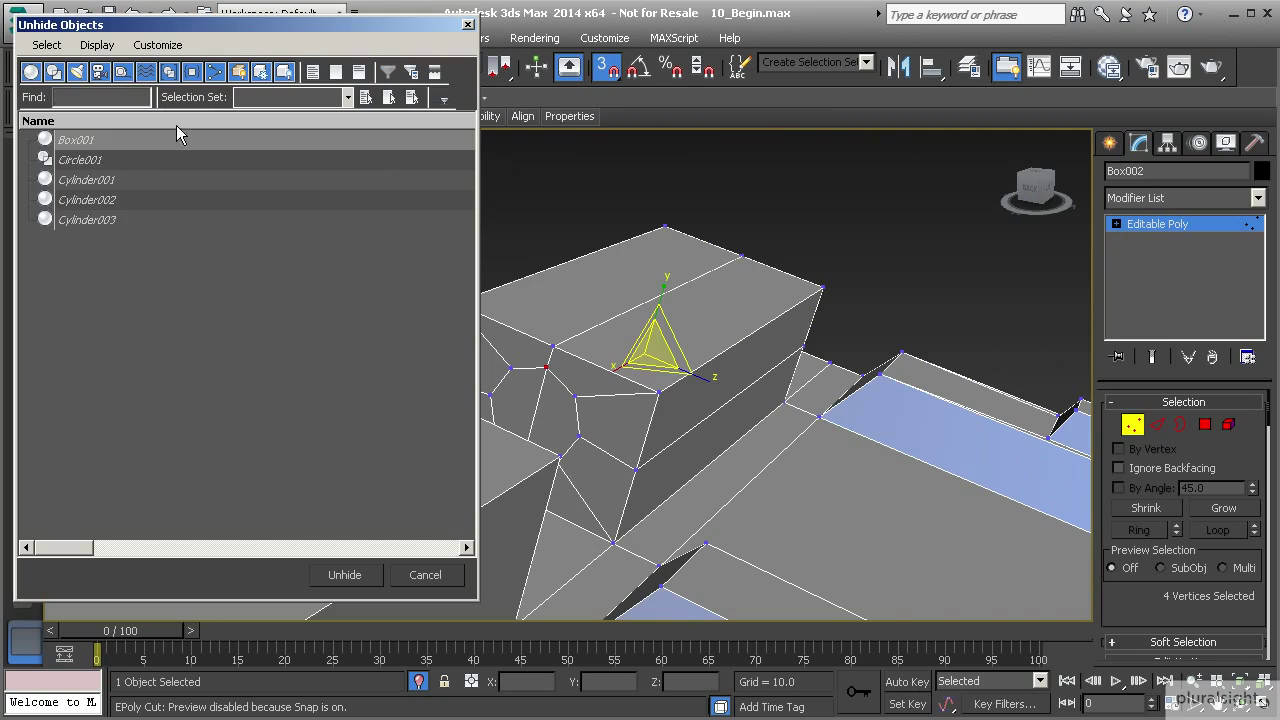
{"action": "left_click", "coordinate": [80, 160]}
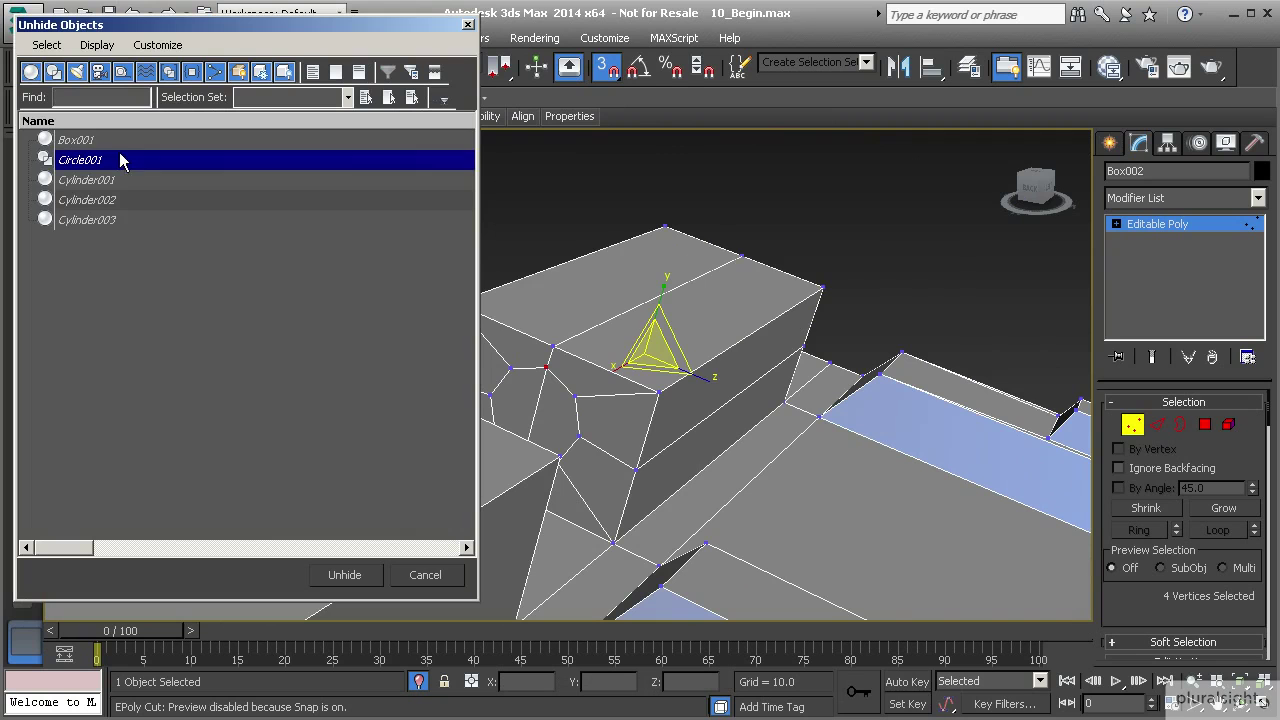
{"action": "left_click", "coordinate": [368, 573]}
Fine-tune the local Y scale of the four vertices so that they match the reference circle's outline.
{"action": "scroll", "coordinate": [563, 437], "scroll_direction": "up", "scroll_amount": 5}
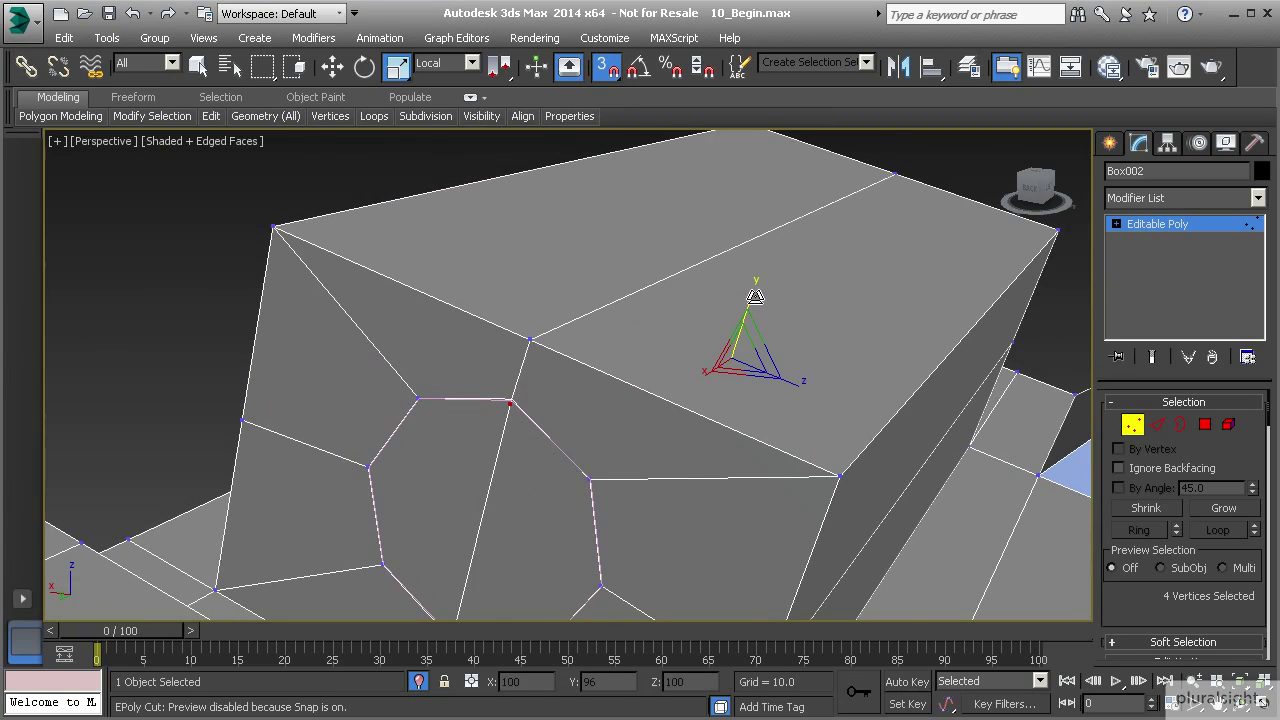
{"action": "left_click_drag", "start_coordinate": [755, 297], "coordinate": [747, 296]}
{"action": "middle_click_drag", "start_coordinate": [592, 368], "coordinate": [630, 402], "text": "alt"}
{"action": "scroll", "coordinate": [548, 316], "scroll_direction": "down", "scroll_amount": 4}
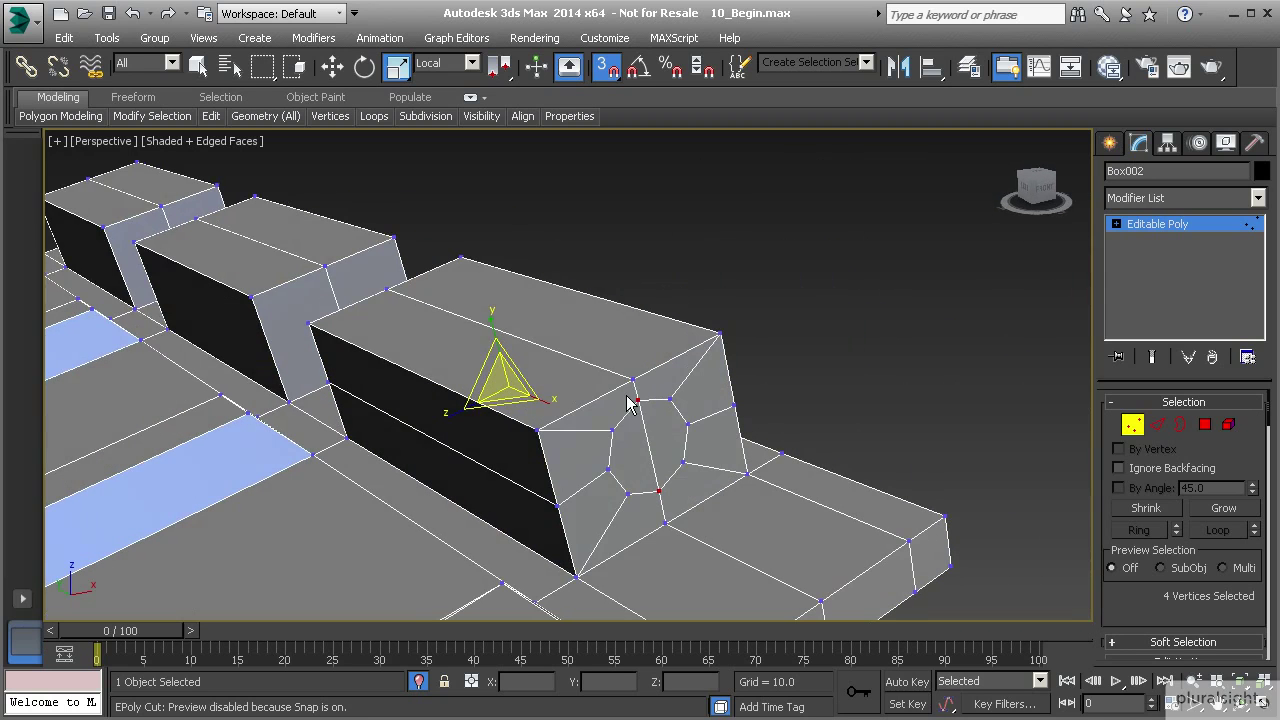
In polygon mode, select the two halves of the octagon on both the outer and inner block faces and delete them.
{"action": "left_click", "coordinate": [1201, 430]}
{"action": "left_click", "coordinate": [643, 452]}
{"action": "left_click", "coordinate": [663, 436], "text": "ctrl"}
{"action": "middle_click_drag", "start_coordinate": [460, 436], "coordinate": [729, 471], "text": "alt"}
{"action": "left_click", "coordinate": [673, 558], "text": "ctrl"}
{"action": "left_click", "coordinate": [724, 568], "text": "ctrl"}
{"action": "middle_click_drag", "start_coordinate": [686, 526], "coordinate": [452, 464], "text": "alt"}
{"action": "key", "text": "Delete"}
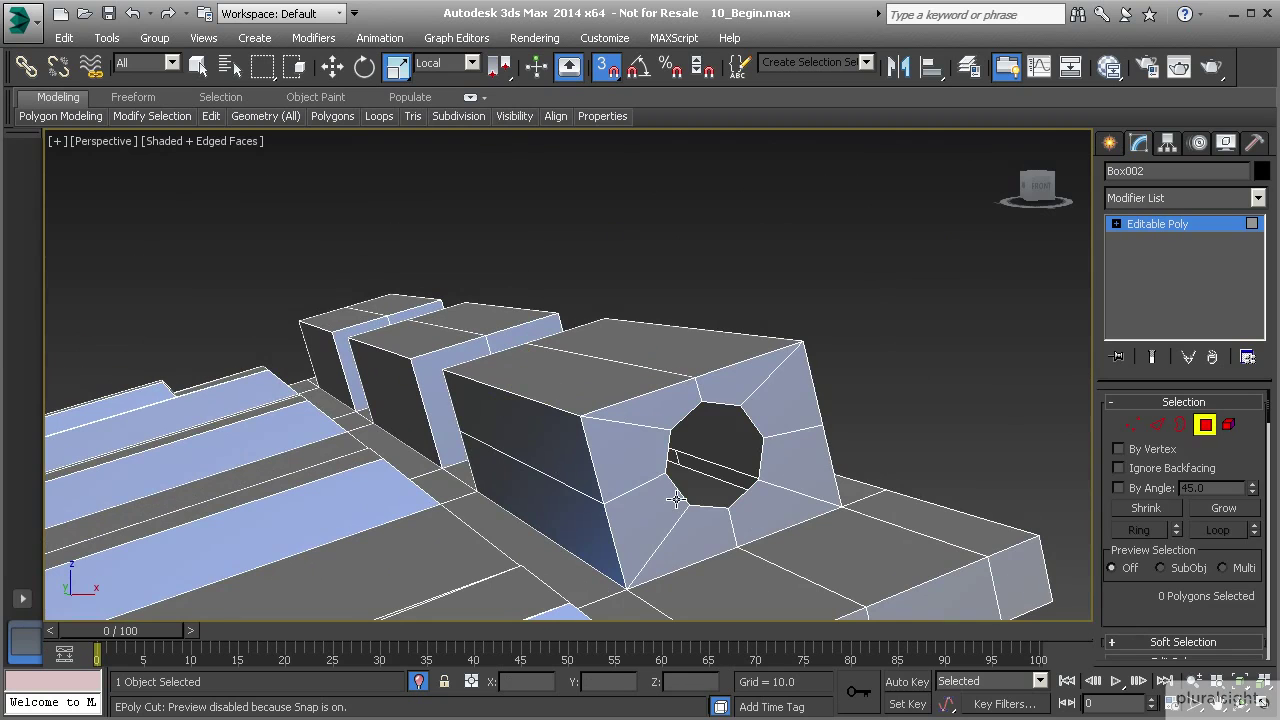
In border mode, try to bridge the end block's hole borders from a region selection, and undo the bridge.
{"action": "middle_click_drag", "start_coordinate": [676, 499], "coordinate": [760, 500], "text": "alt"}
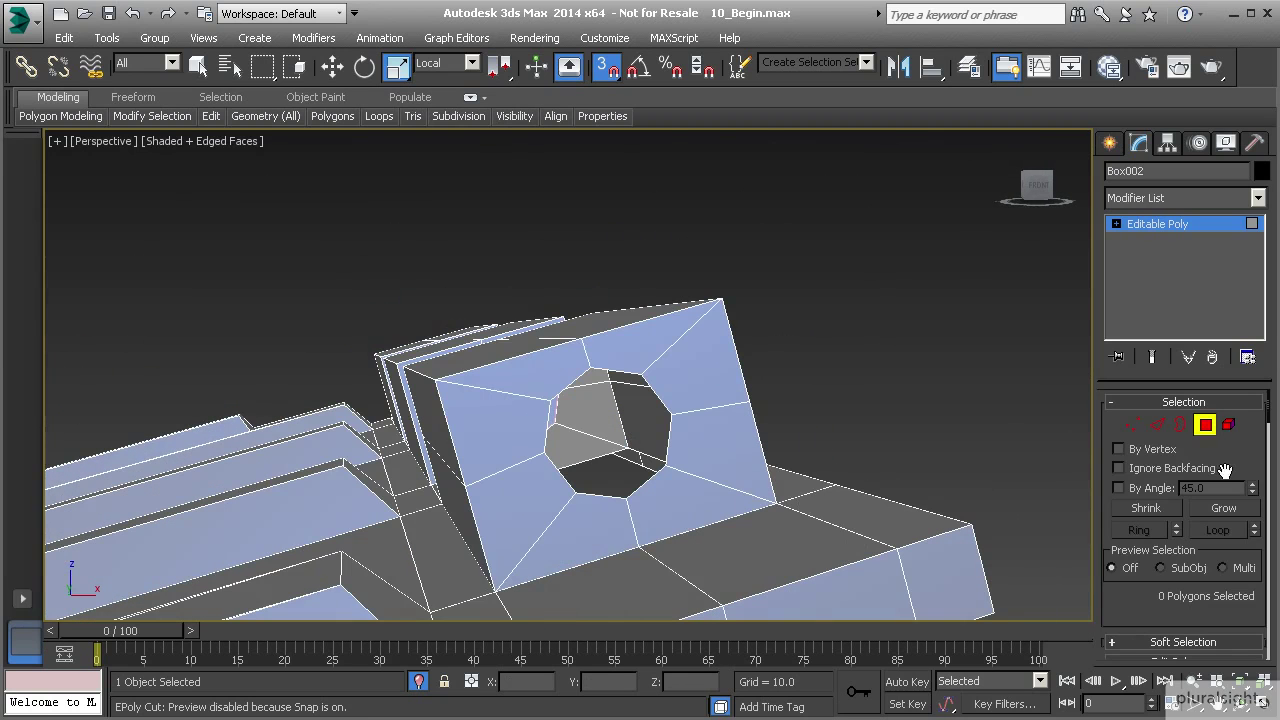
{"action": "left_click", "coordinate": [1181, 424]}
{"action": "left_click_drag", "start_coordinate": [557, 417], "coordinate": [555, 414]}
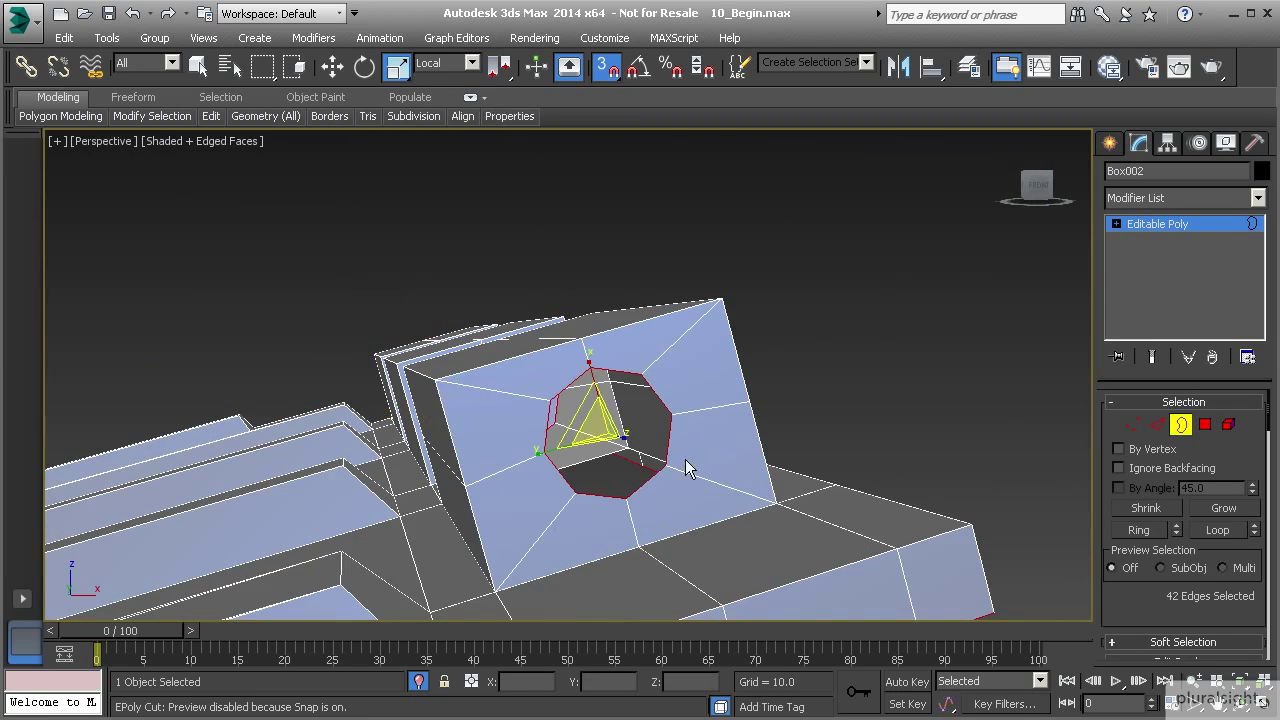
{"action": "middle_click_drag", "start_coordinate": [685, 459], "coordinate": [667, 465], "text": "alt"}
{"action": "scroll", "coordinate": [1138, 598], "scroll_direction": "down", "scroll_amount": 4}
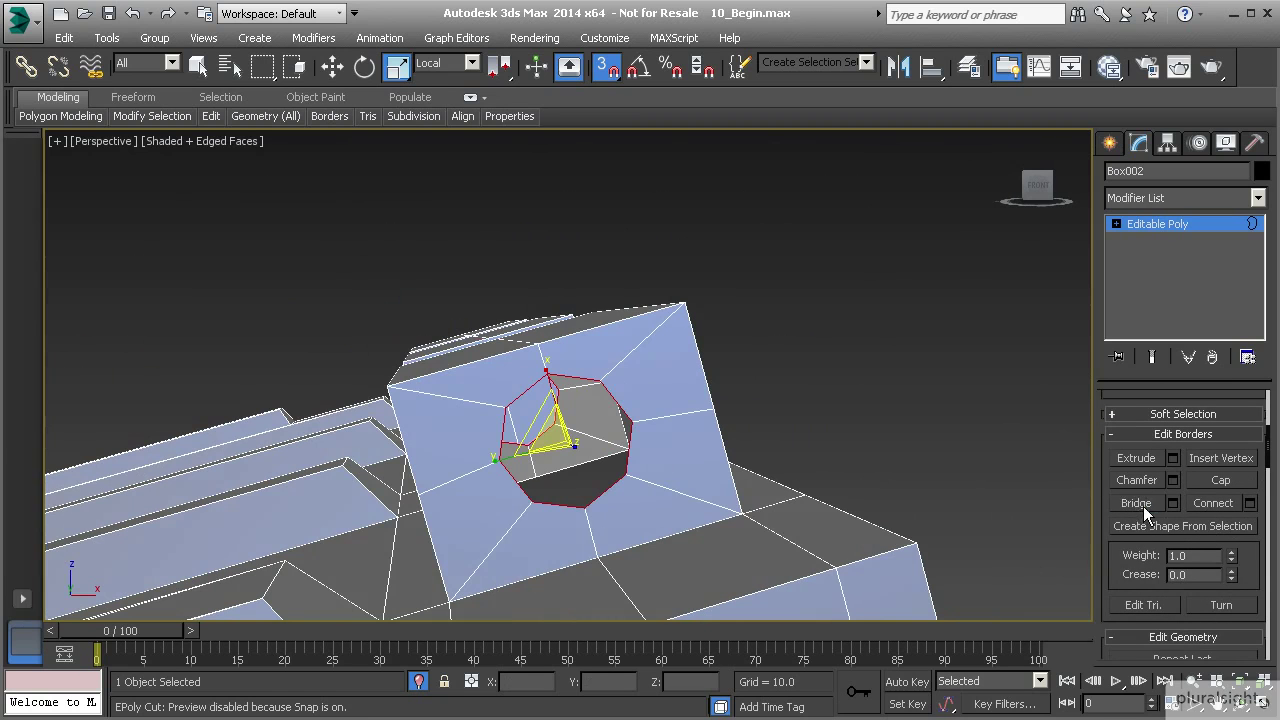
{"action": "left_click", "coordinate": [1143, 506]}
{"action": "key", "text": "ctrl+z"}
In border mode, select only the end block's two octagonal hole borders and bridge them into a tunnel through the block.
{"action": "middle_click_drag", "start_coordinate": [766, 486], "coordinate": [727, 452], "text": "alt"}
{"action": "scroll", "coordinate": [784, 457], "scroll_direction": "down", "scroll_amount": 4}
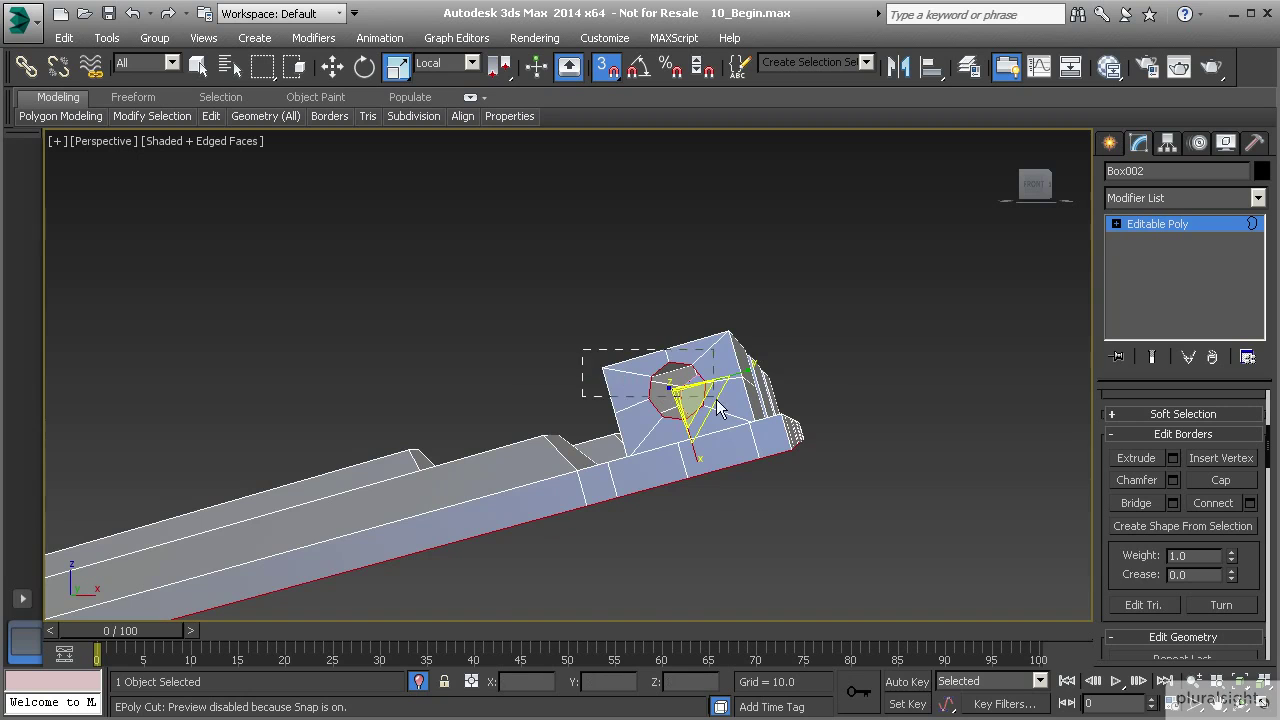
{"action": "middle_click_drag", "start_coordinate": [717, 408], "coordinate": [1014, 474], "text": "alt"}
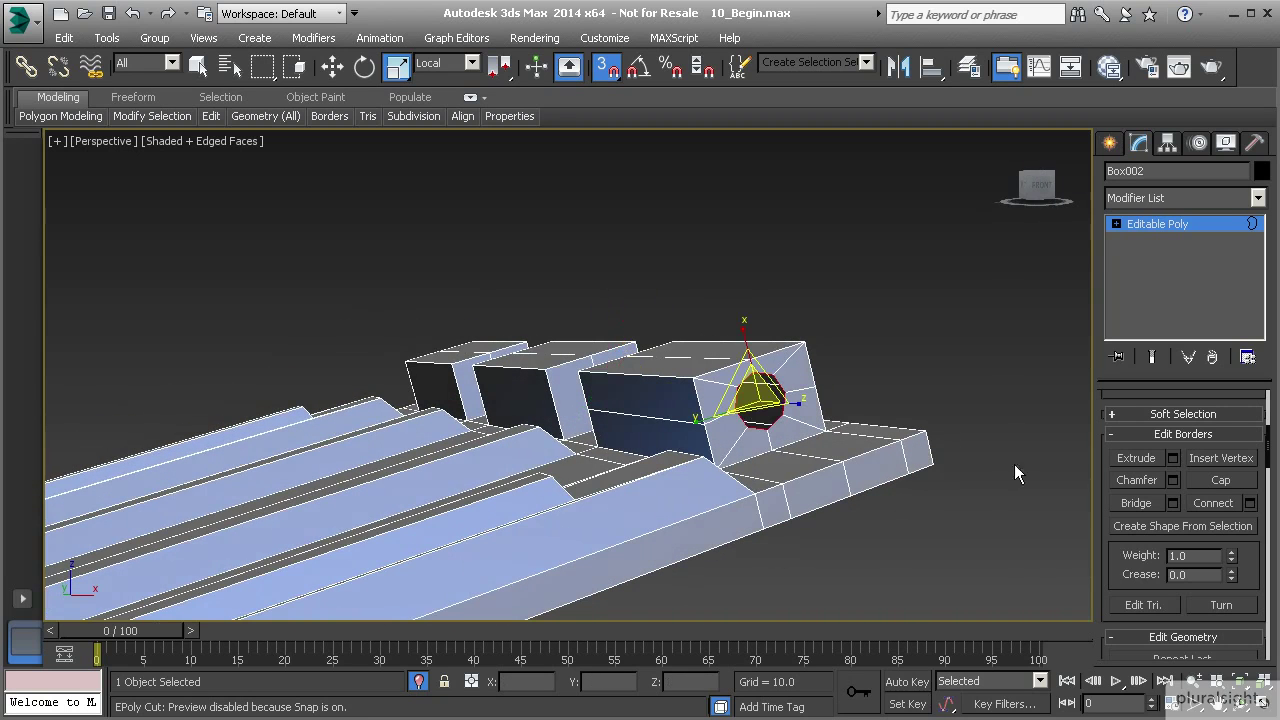
{"action": "left_click", "coordinate": [1138, 510]}
{"action": "scroll", "coordinate": [840, 442], "scroll_direction": "up", "scroll_amount": 5}
{"action": "middle_click_drag", "start_coordinate": [820, 437], "coordinate": [708, 452], "text": "alt"}
{"action": "scroll", "coordinate": [860, 463], "scroll_direction": "down", "scroll_amount": 4}
{"action": "scroll", "coordinate": [737, 488], "scroll_direction": "up", "scroll_amount": 5}
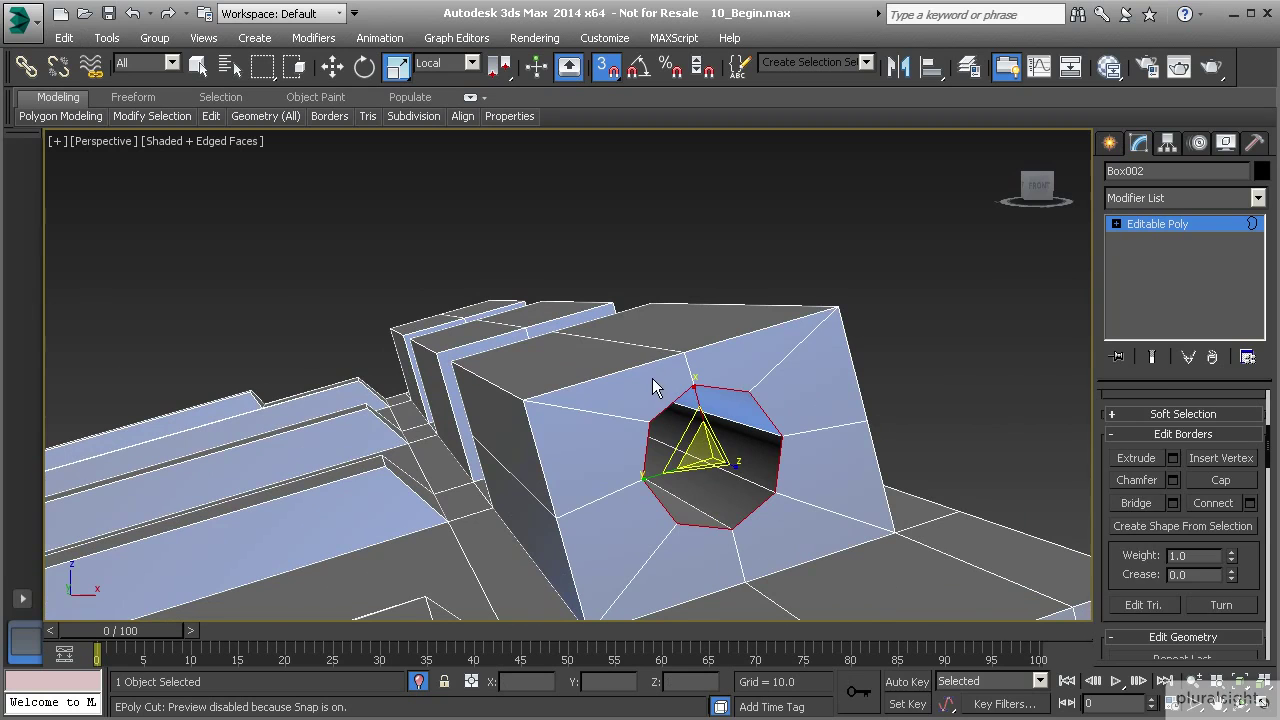
Select the top centre edges of all three hinge blocks and, with snapping off, raise them along local Z into a peaked top.
{"action": "key", "text": "2"}
{"action": "left_click", "coordinate": [634, 344]}
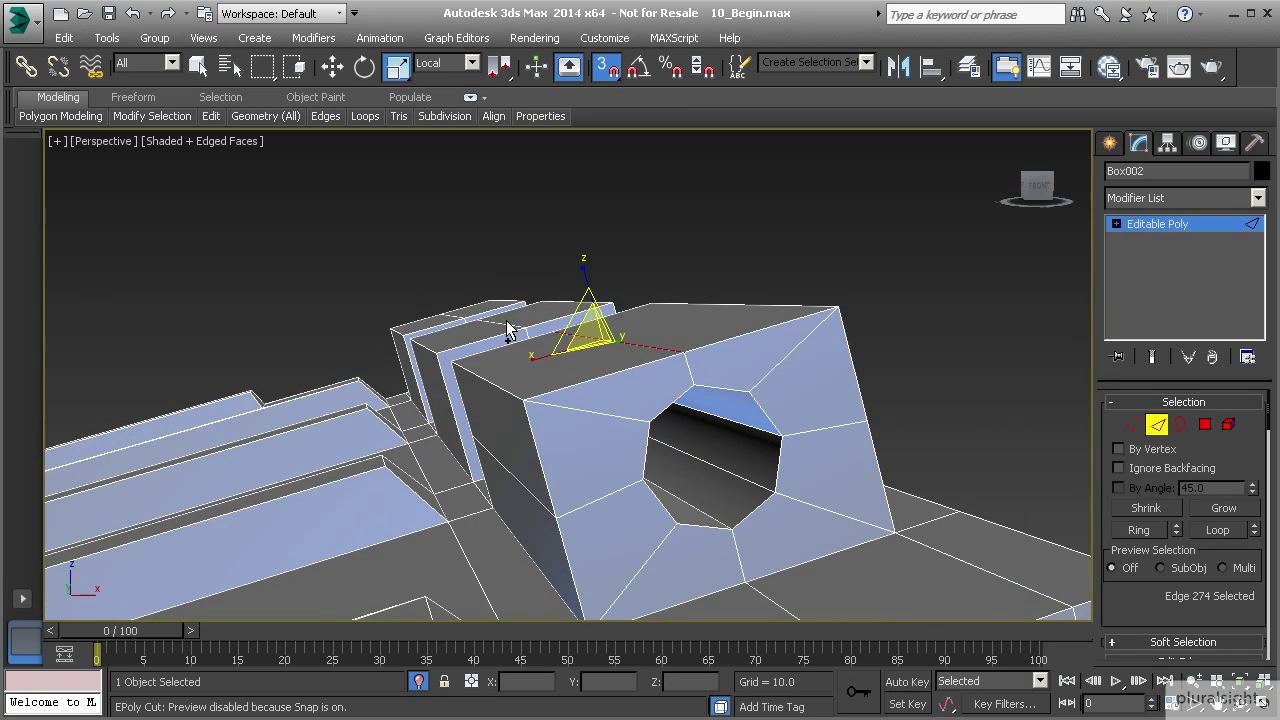
{"action": "left_click", "coordinate": [500, 322], "text": "ctrl"}
{"action": "left_click", "coordinate": [450, 316], "text": "ctrl"}
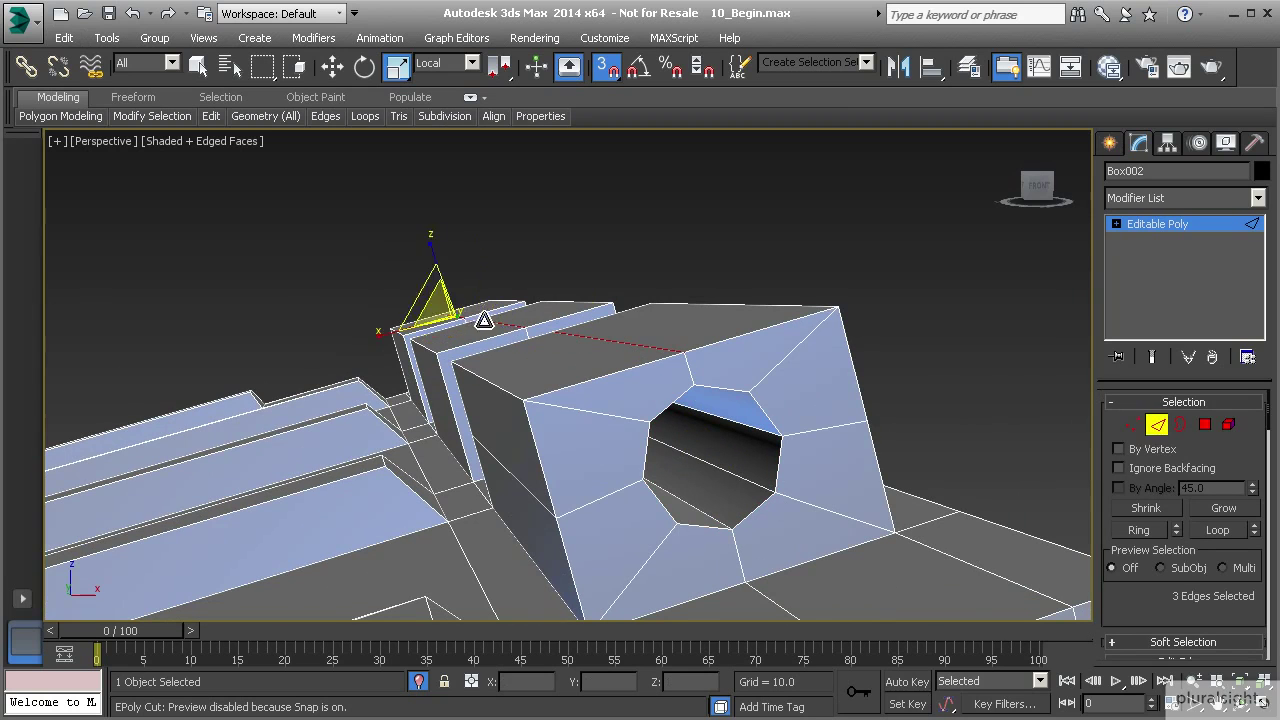
{"action": "key", "text": "w"}
{"action": "left_click_drag", "start_coordinate": [483, 292], "coordinate": [490, 312]}
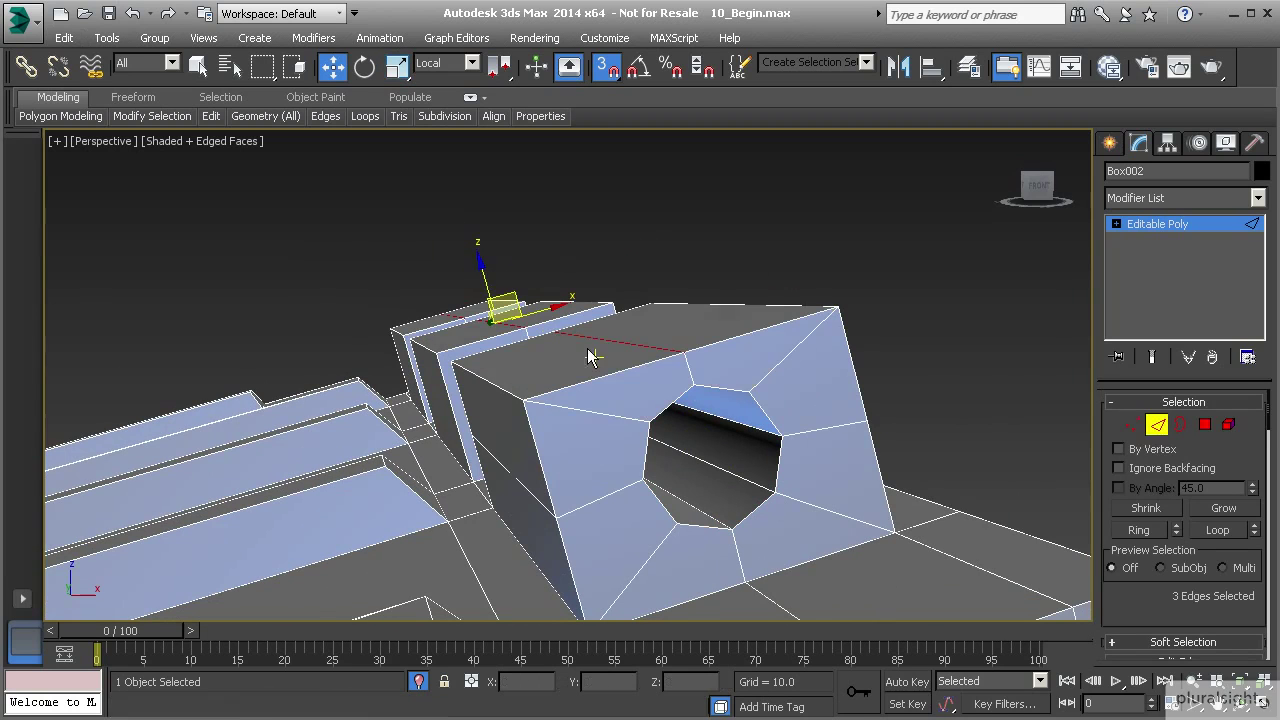
{"action": "scroll", "coordinate": [1195, 534], "scroll_direction": "down", "scroll_amount": 10}
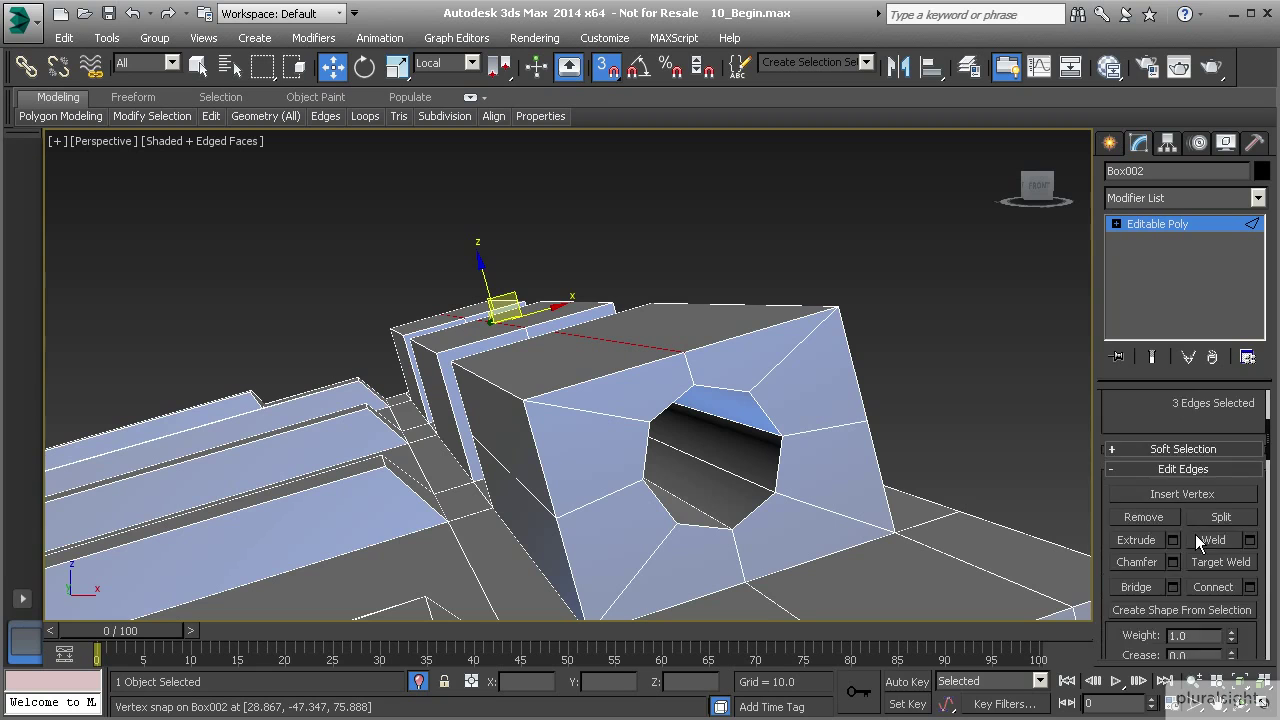
{"action": "left_click", "coordinate": [606, 66]}
{"action": "left_click_drag", "start_coordinate": [485, 282], "coordinate": [477, 259]}
Convert the end block's two upper outer edges to a four-vertex selection and scale it inward along local X to narrow the top.
{"action": "left_click", "coordinate": [517, 396]}
{"action": "middle_click_drag", "start_coordinate": [500, 360], "coordinate": [589, 378], "text": "alt"}
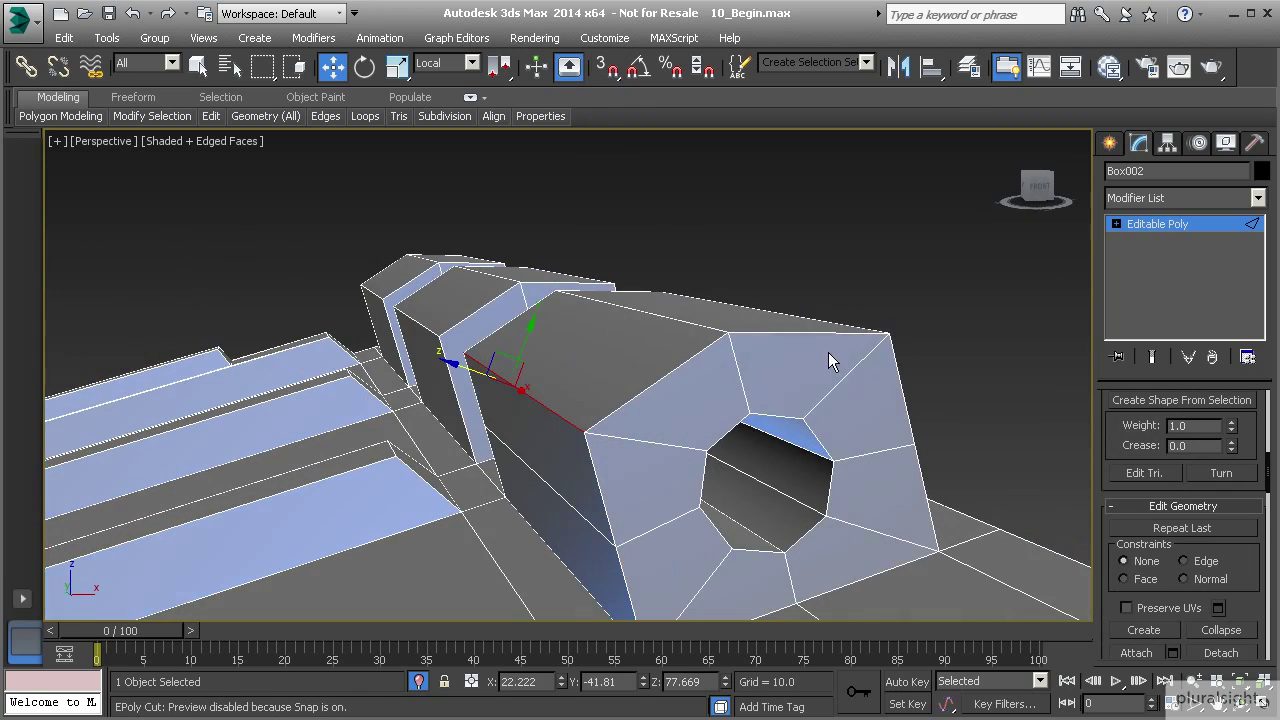
{"action": "left_click", "coordinate": [838, 325]}
{"action": "middle_click_drag", "start_coordinate": [800, 335], "coordinate": [778, 350], "text": "alt"}
{"action": "middle_click_drag", "start_coordinate": [677, 346], "coordinate": [585, 355], "text": "alt"}
{"action": "left_click", "coordinate": [396, 66]}
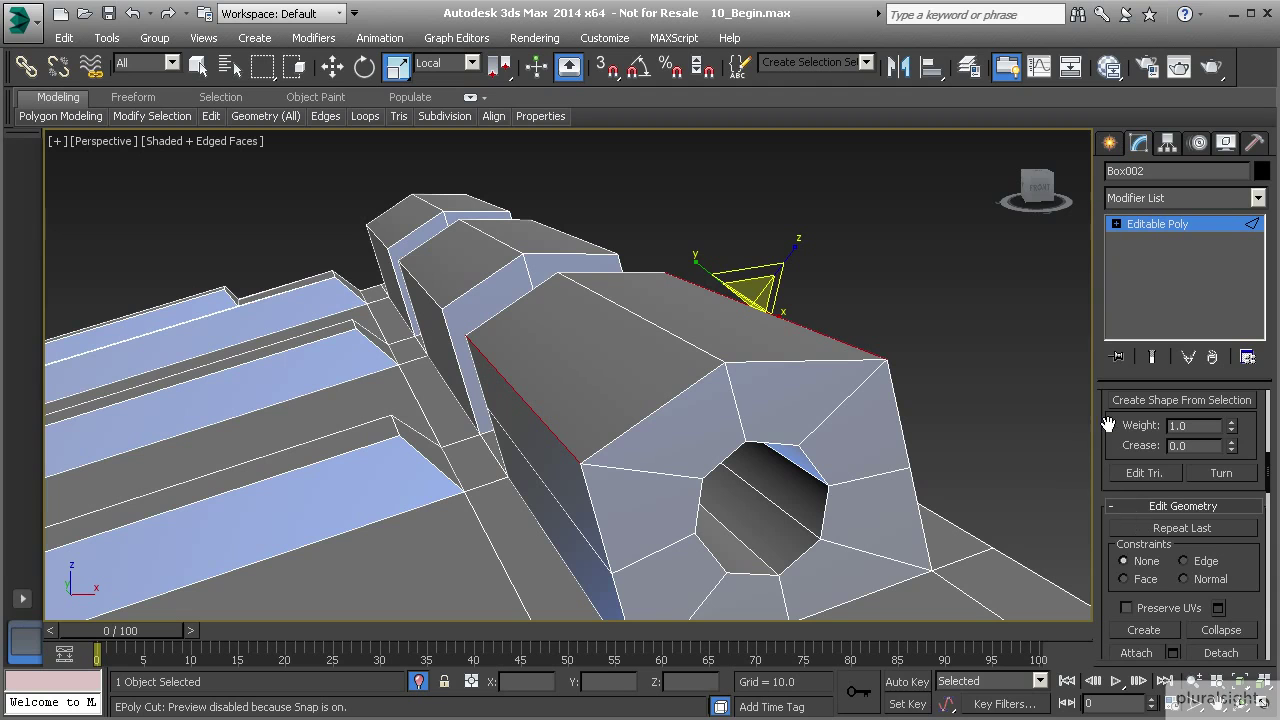
{"action": "scroll", "coordinate": [1108, 424], "scroll_direction": "up", "scroll_amount": 10}
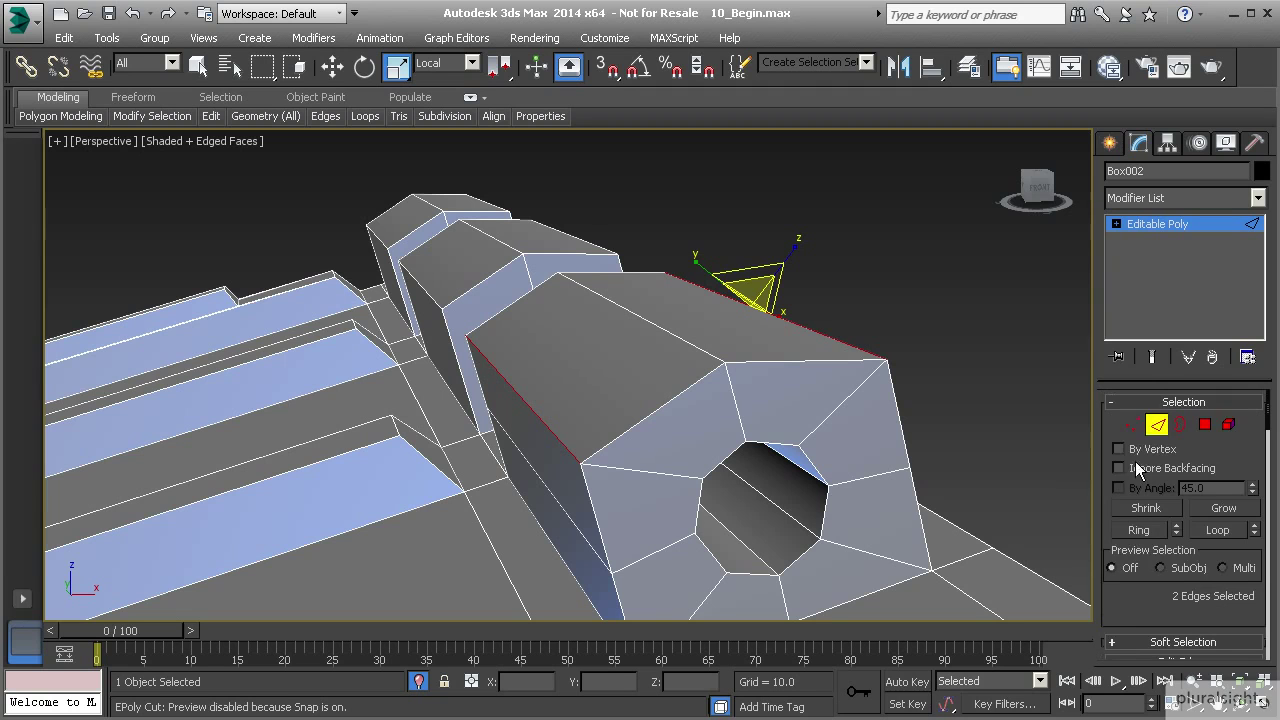
{"action": "left_click", "coordinate": [1133, 426]}
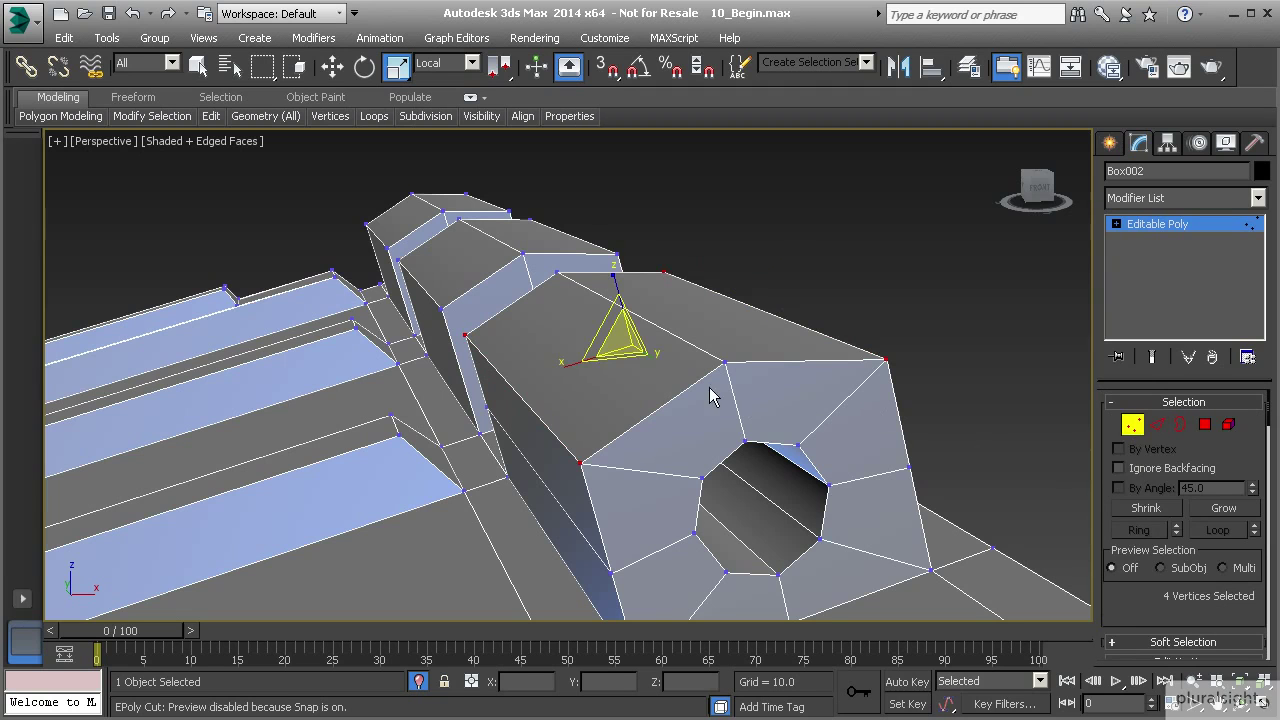
{"action": "left_click_drag", "start_coordinate": [565, 365], "coordinate": [585, 356]}
Fine-tune the local X scale of the end block's four upper corner vertices from a front-facing view.
{"action": "middle_click_drag", "start_coordinate": [585, 356], "coordinate": [610, 390], "text": "alt"}
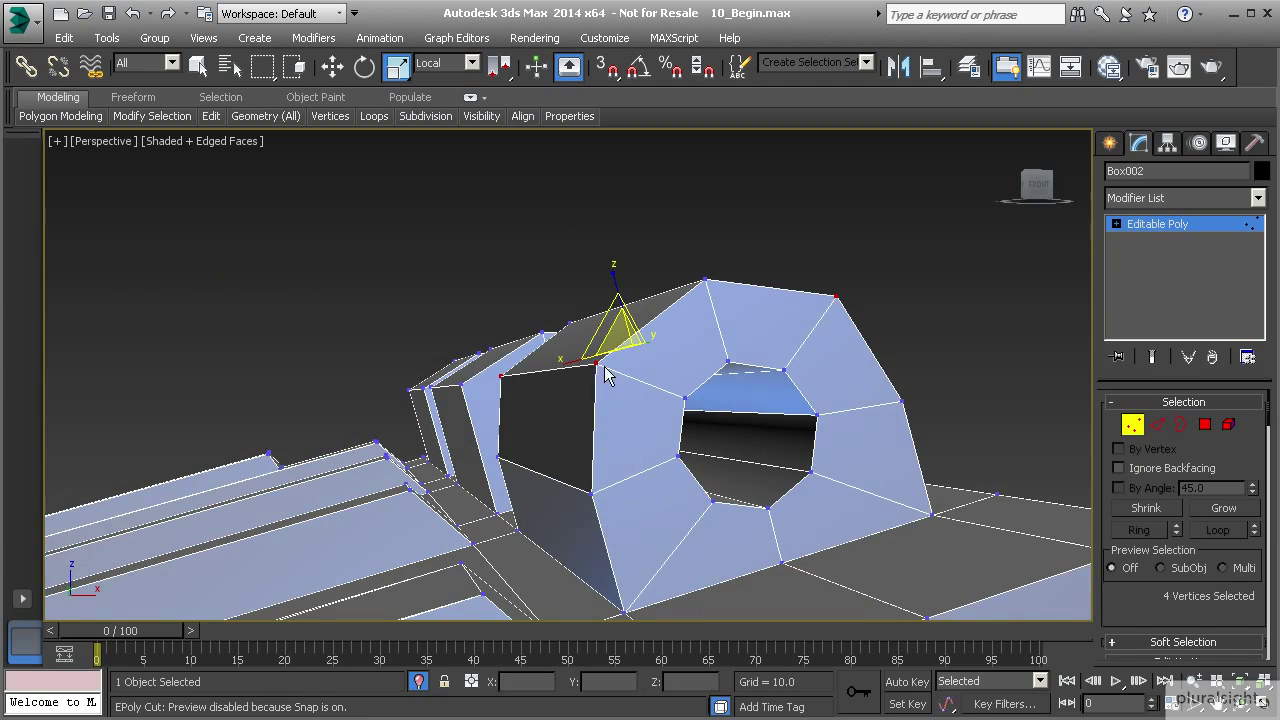
{"action": "middle_click_drag", "start_coordinate": [729, 386], "coordinate": [618, 393], "text": "alt"}
{"action": "left_click_drag", "start_coordinate": [563, 362], "coordinate": [566, 361]}
Switch to polygon mode and examine the end block's shape against the other two hinge blocks and the whole lid.
{"action": "middle_click_drag", "start_coordinate": [591, 329], "coordinate": [988, 470], "text": "alt"}
{"action": "scroll", "coordinate": [716, 436], "scroll_direction": "down", "scroll_amount": 5}
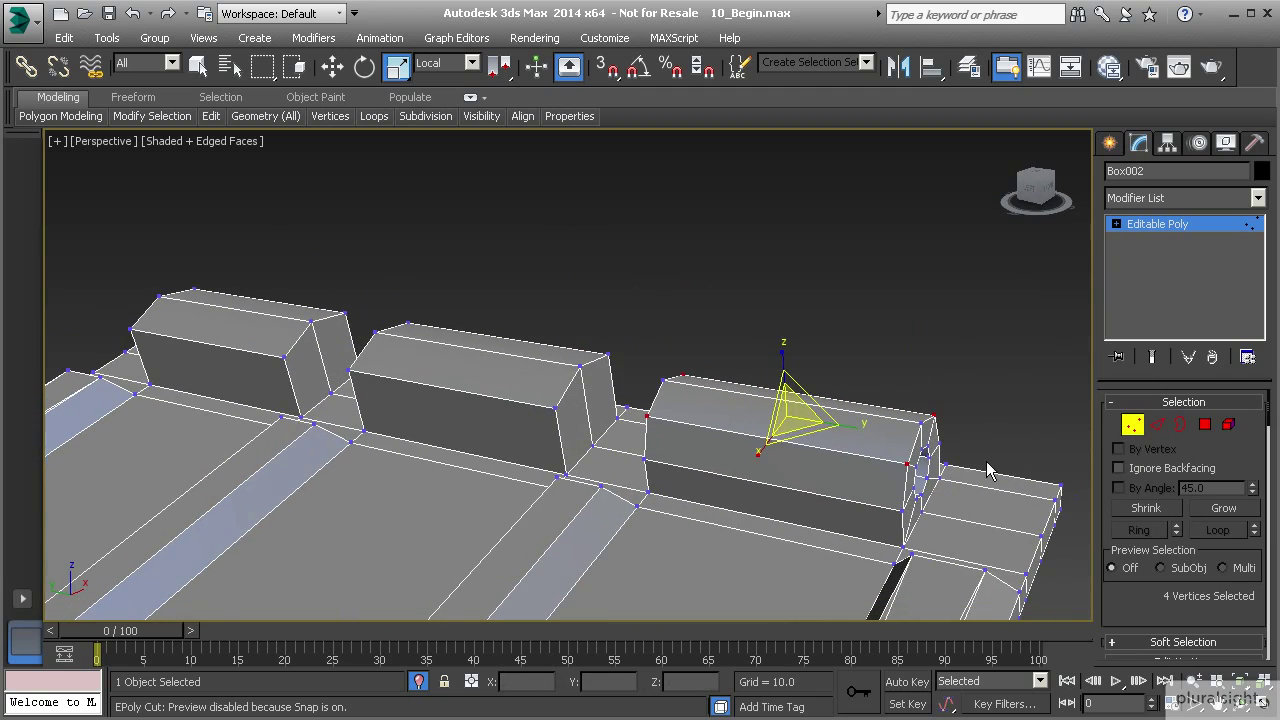
{"action": "left_click", "coordinate": [1205, 424]}
{"action": "middle_click_drag", "start_coordinate": [700, 420], "coordinate": [591, 420], "text": "alt"}
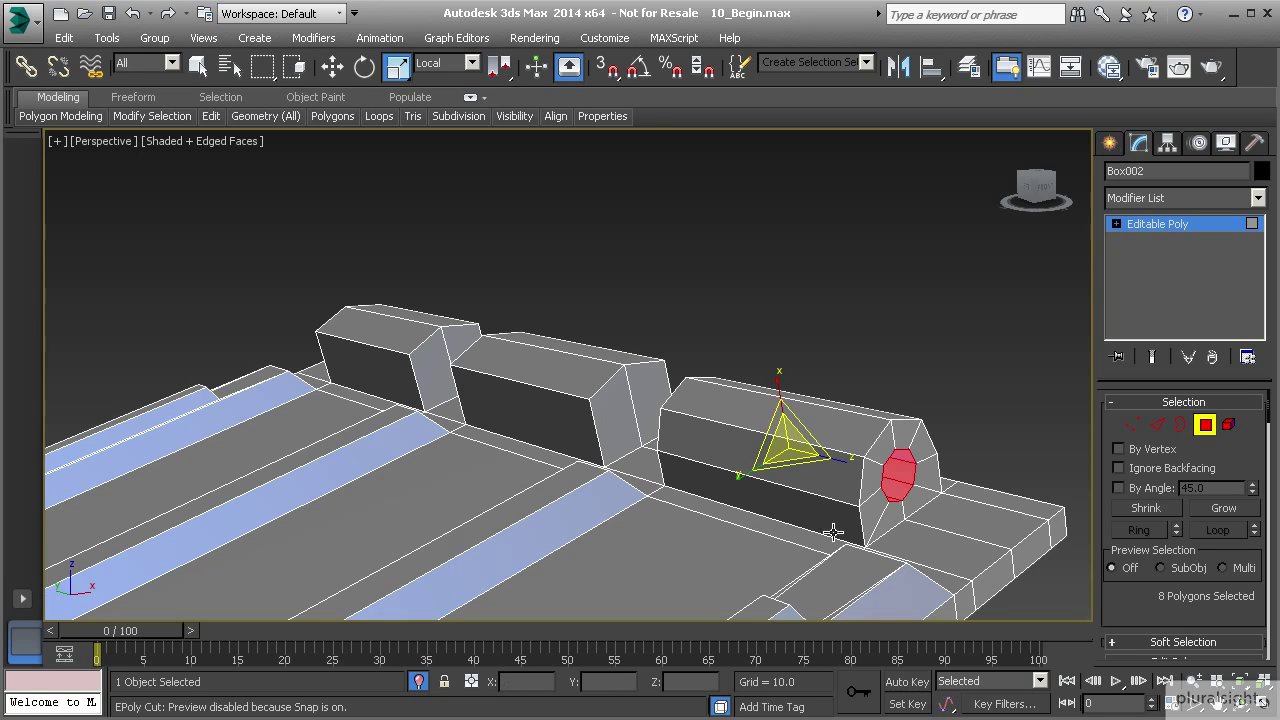
{"action": "middle_click_drag", "start_coordinate": [925, 492], "coordinate": [808, 477], "text": "alt"}
{"action": "middle_click_drag", "start_coordinate": [547, 394], "coordinate": [541, 351]}
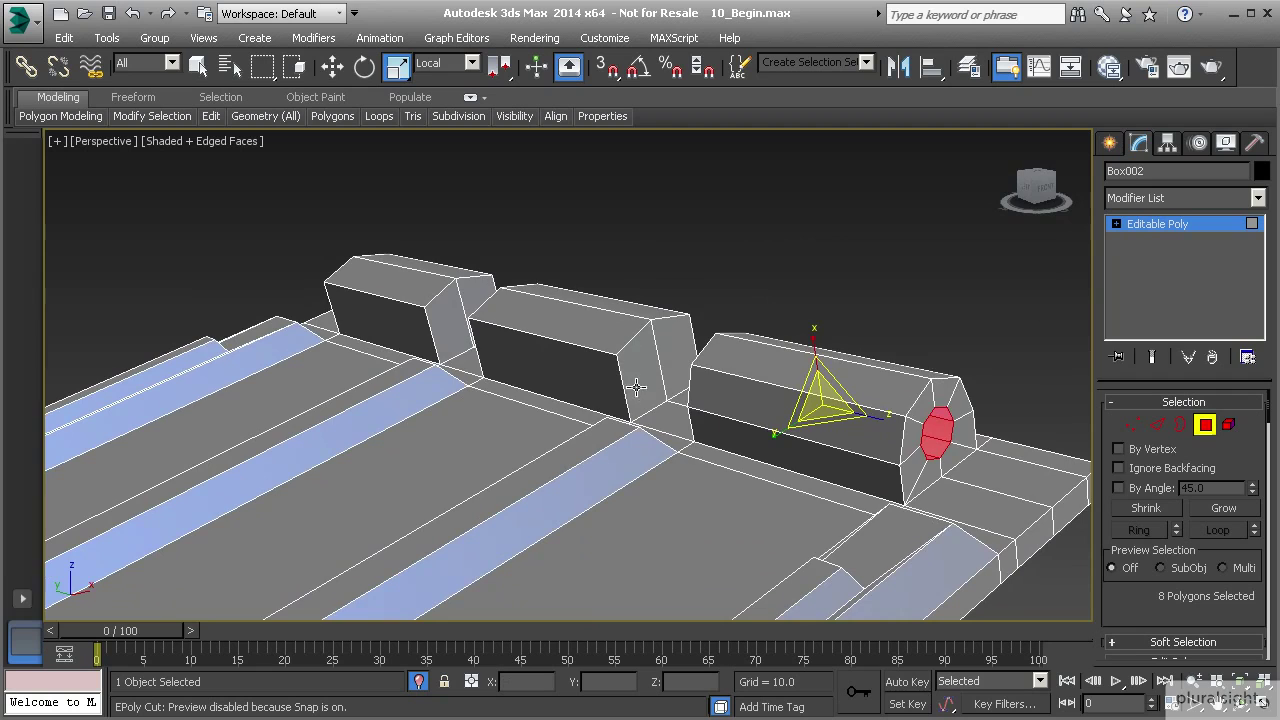
{"action": "scroll", "coordinate": [736, 405], "scroll_direction": "down", "scroll_amount": 10}
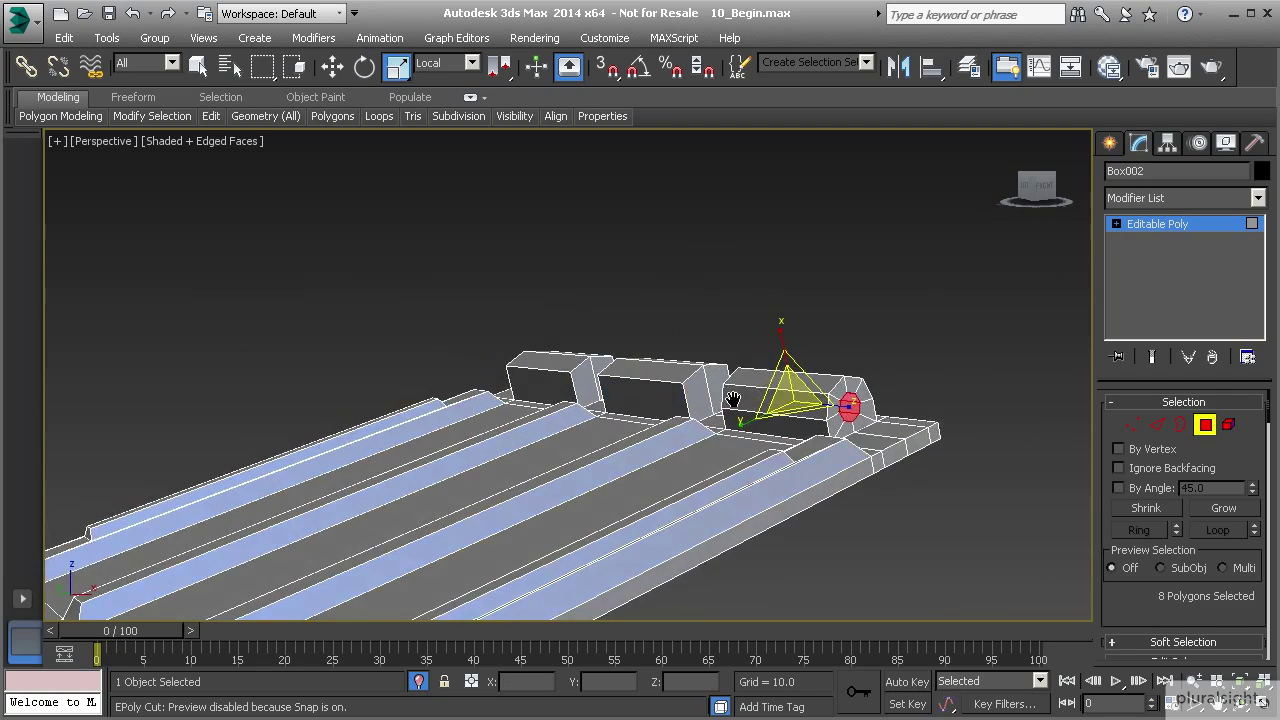
{"action": "middle_click_drag", "start_coordinate": [757, 423], "coordinate": [672, 335]}
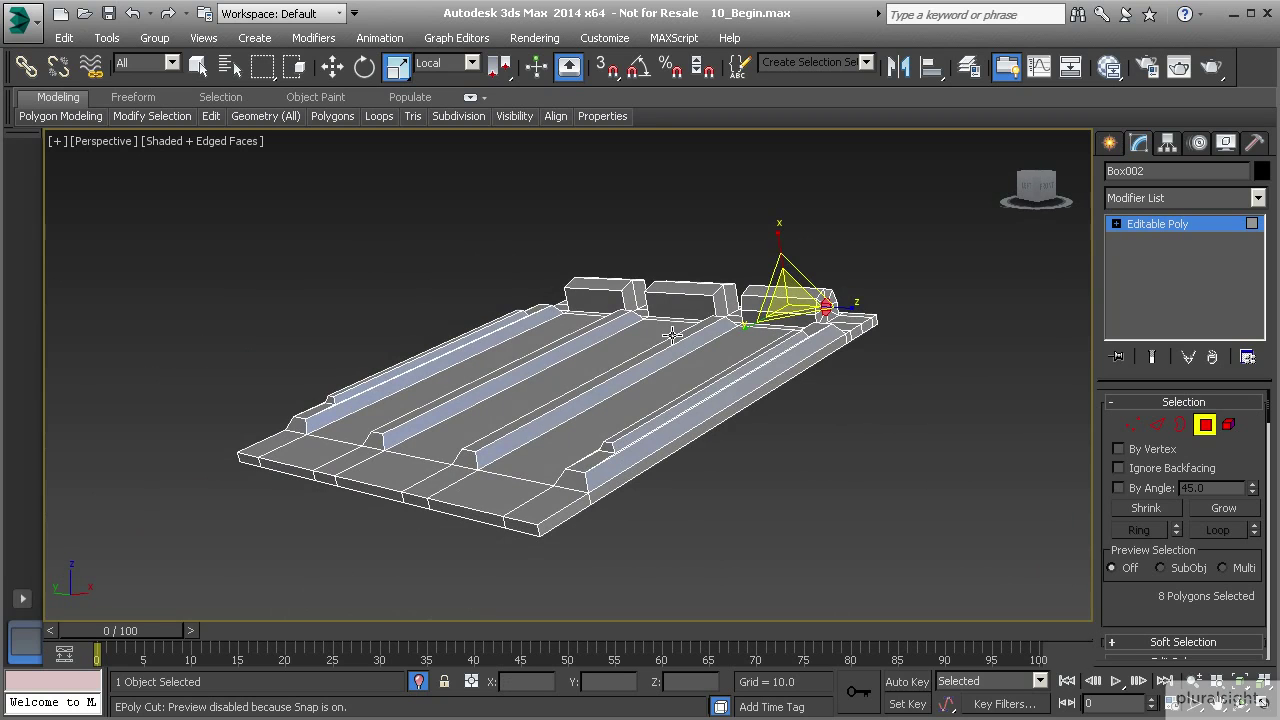